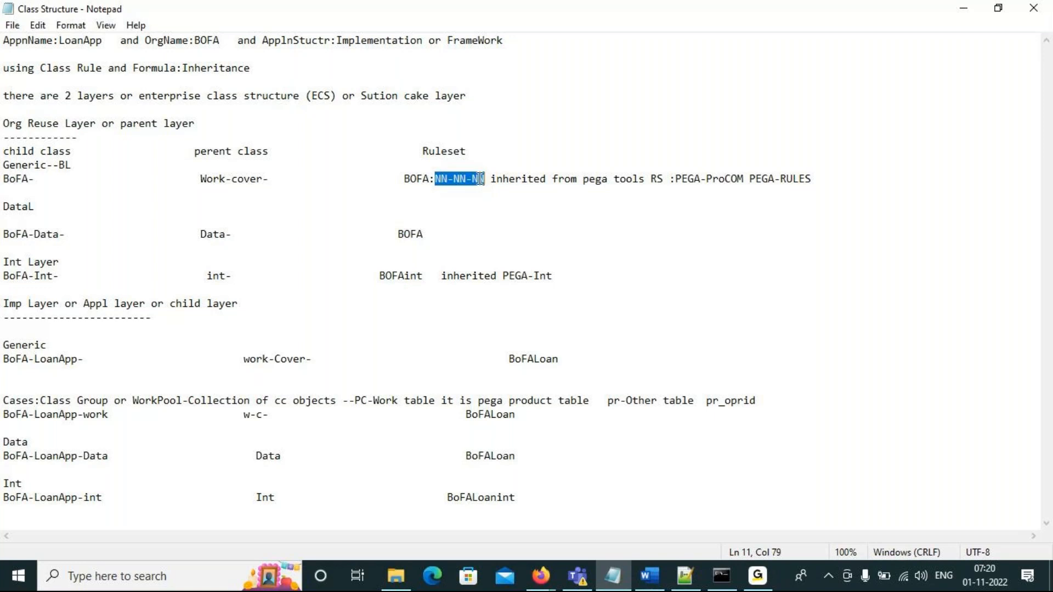
- Examine the BOFA ruleset entry and its NN-NN-NN version format in the class structure notes
click(443, 180)
double_click(461, 179)
click(480, 181)
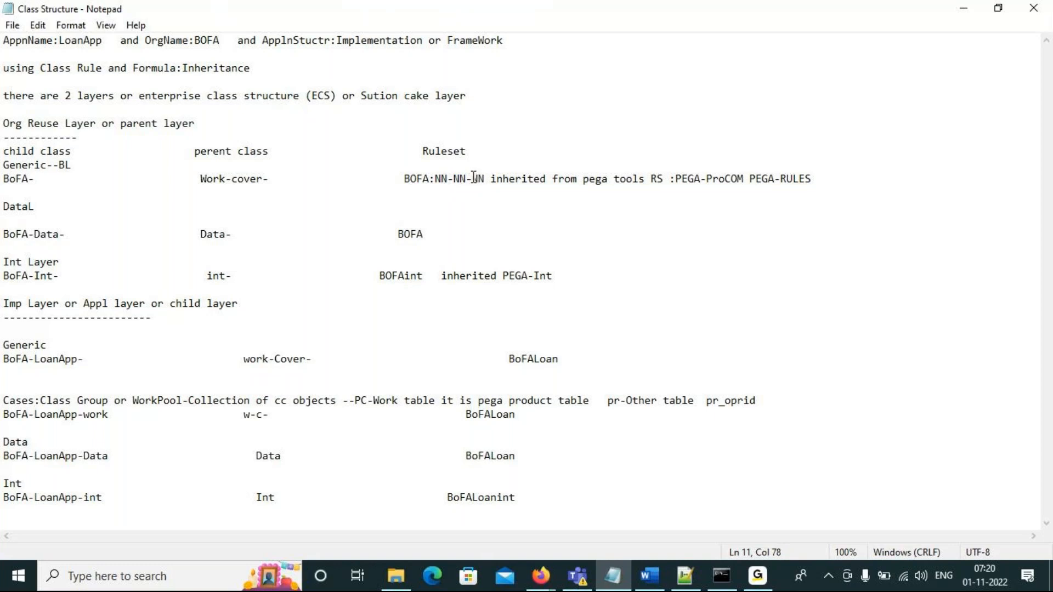
double_click(461, 180)
double_click(440, 179)
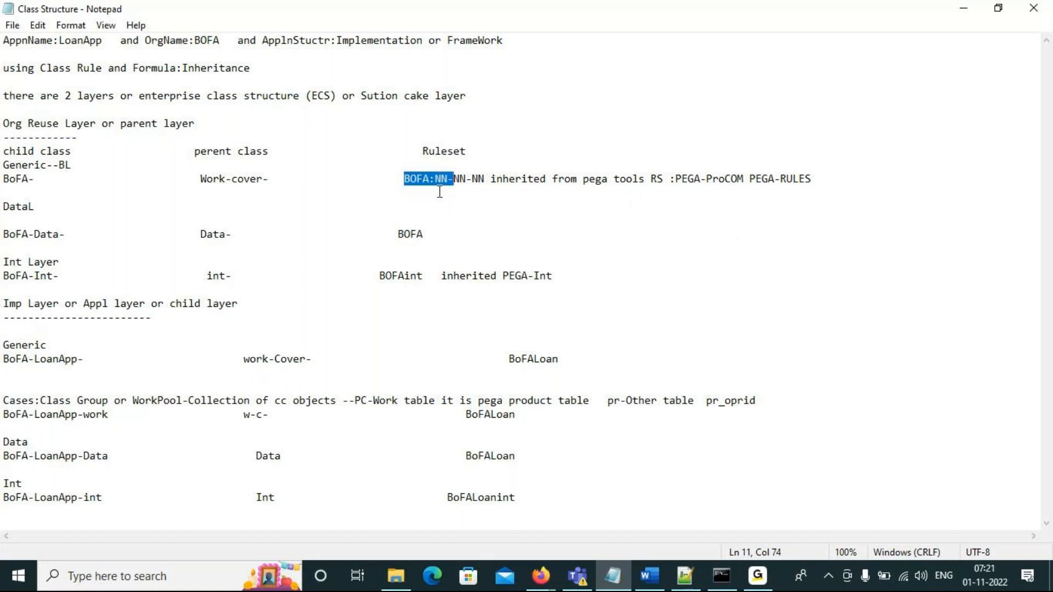
double_click(409, 175)
click(441, 178)
drag(440, 179, 479, 185)
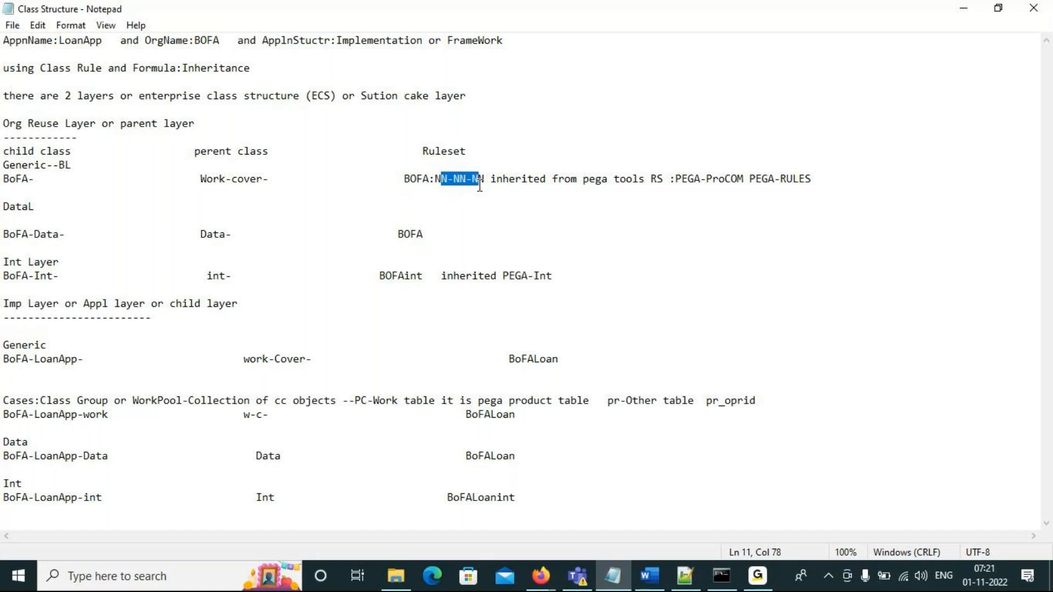
click(413, 178)
click(415, 179)
- Examine the ruleset names noted for the data, integration and case classes in the parent and implementation layers
click(433, 238)
drag(434, 239, 203, 130)
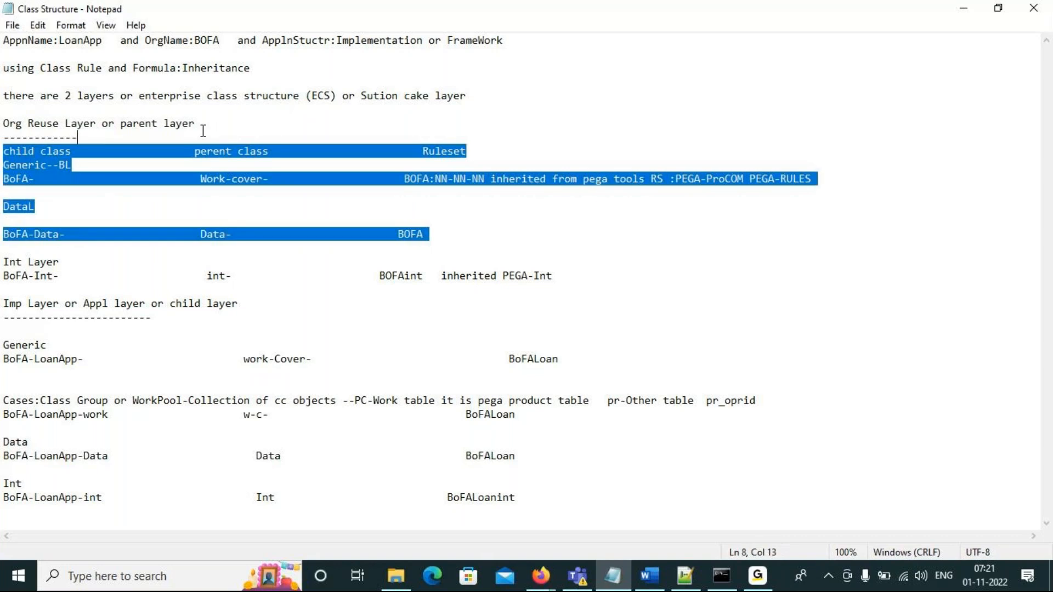
double_click(393, 274)
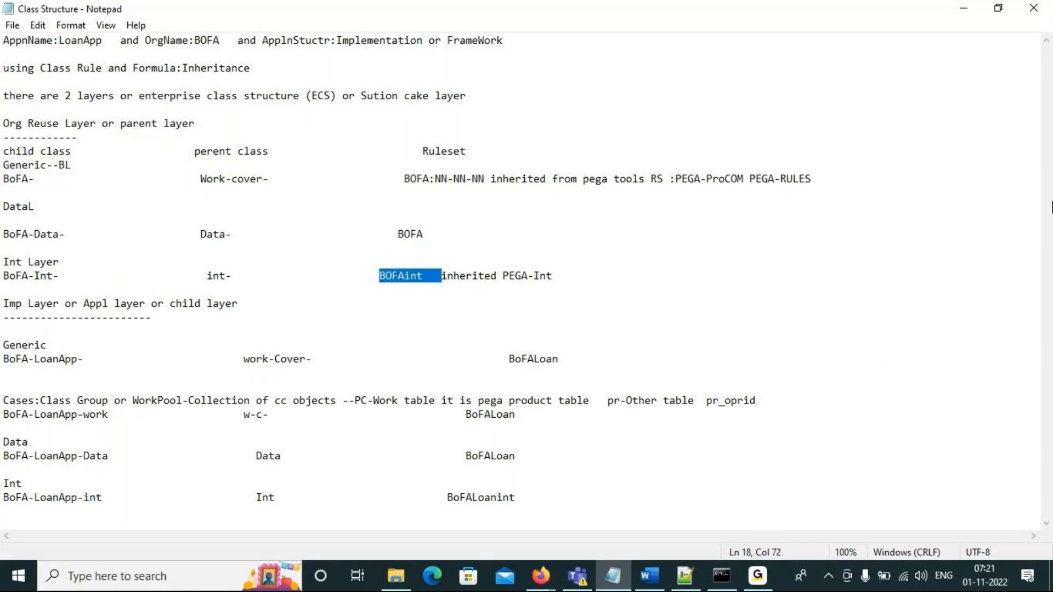
click(393, 426)
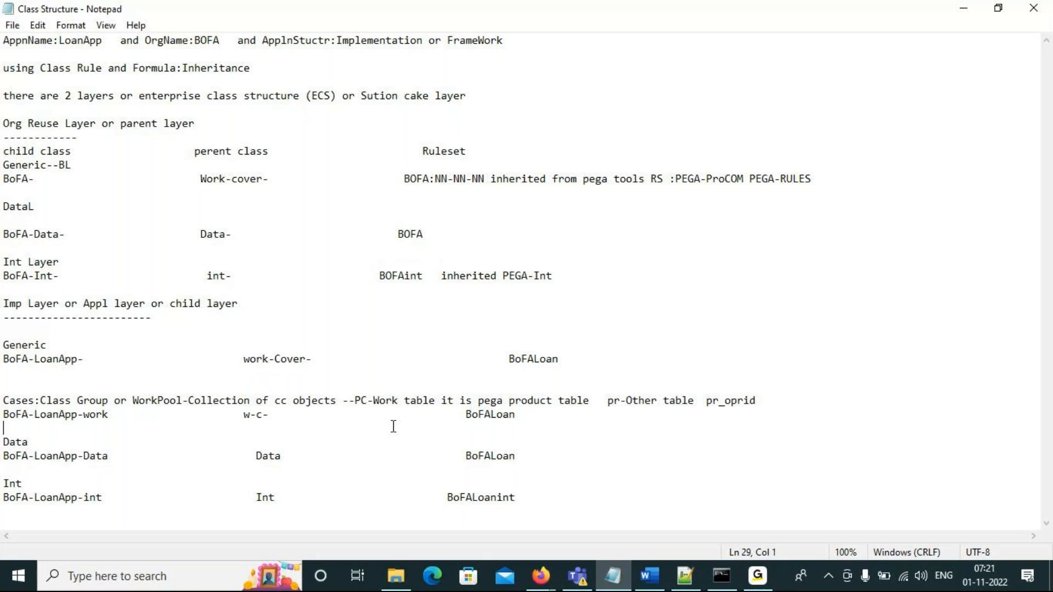
double_click(488, 456)
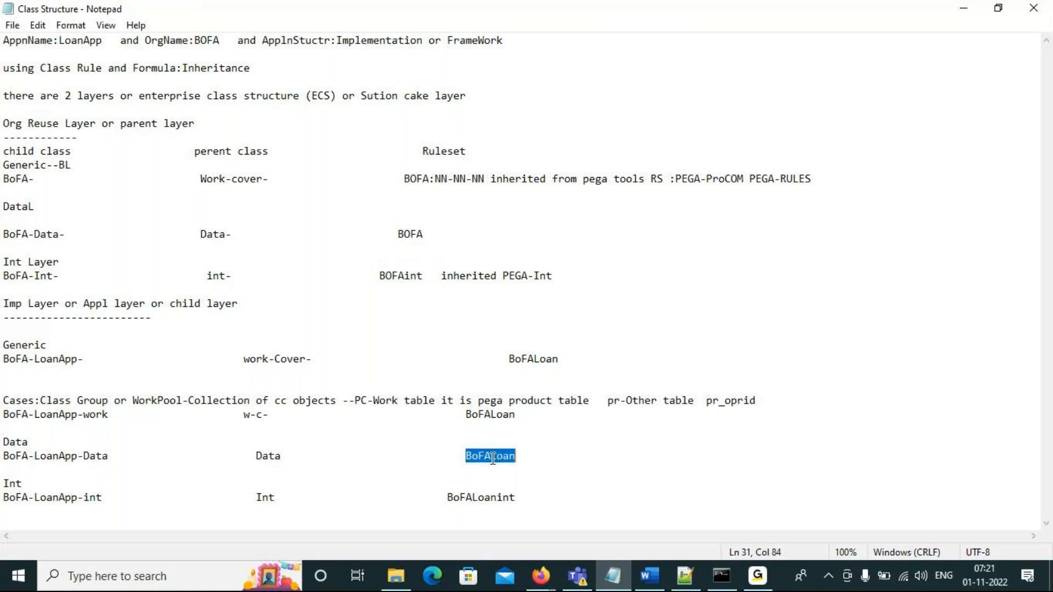
click(491, 415)
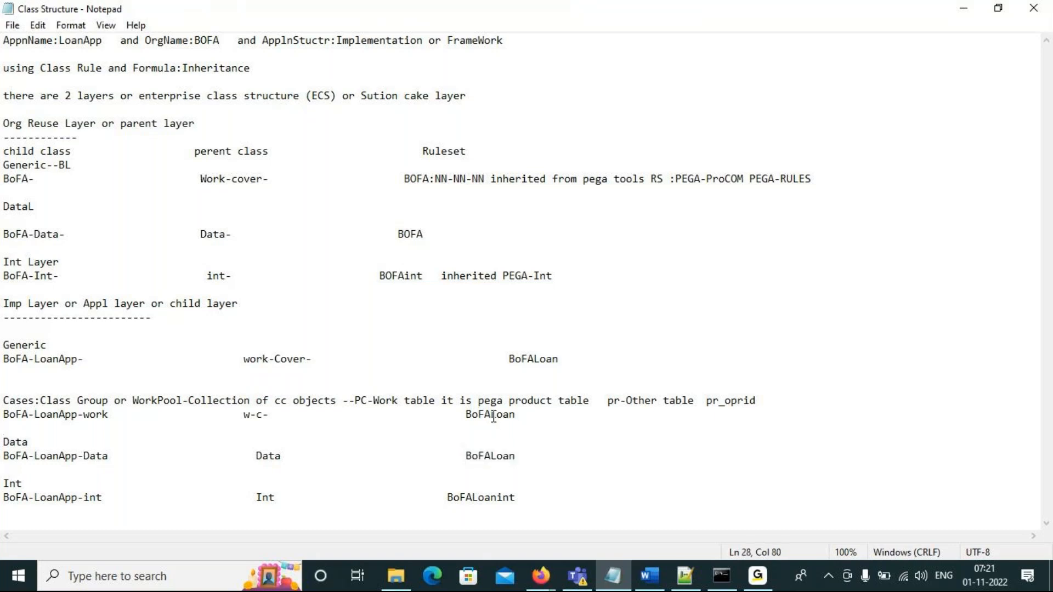
double_click(482, 499)
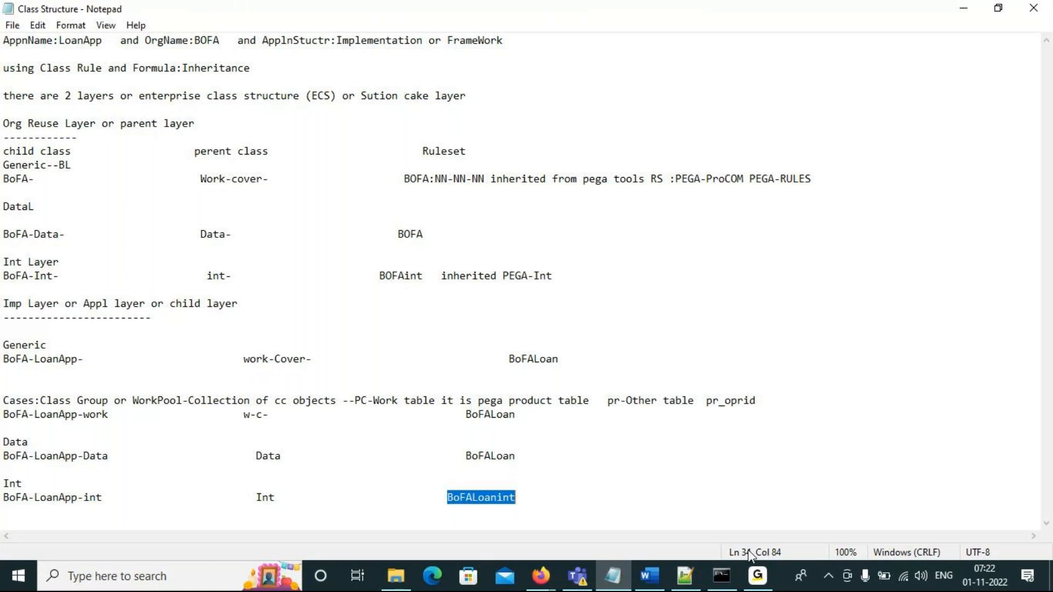
- Switch to the Pega Dev Studio window in Firefox and review the application rulesets of LoanApp
click(536, 585)
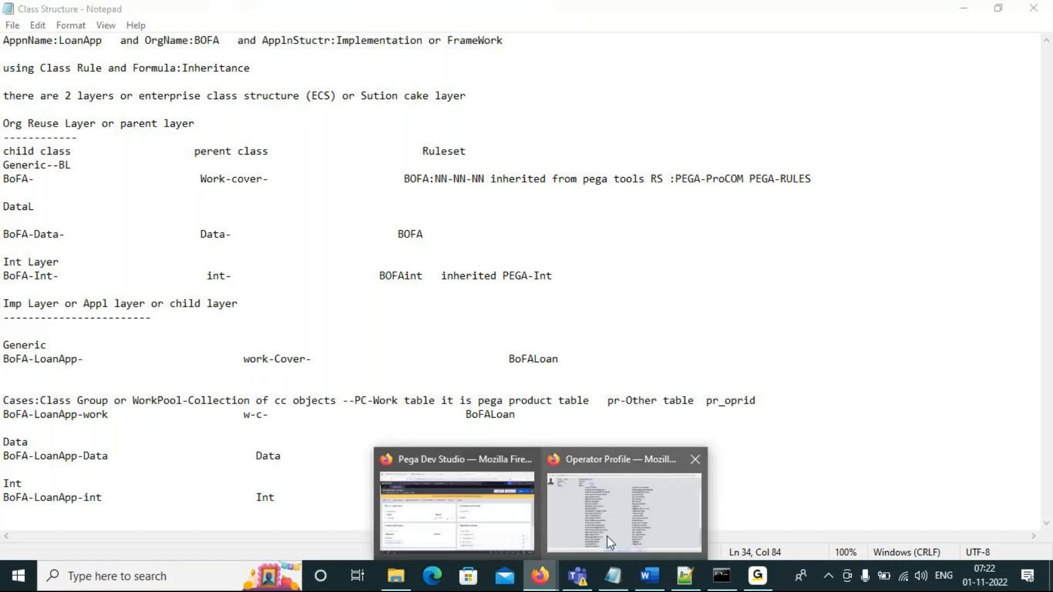
click(486, 512)
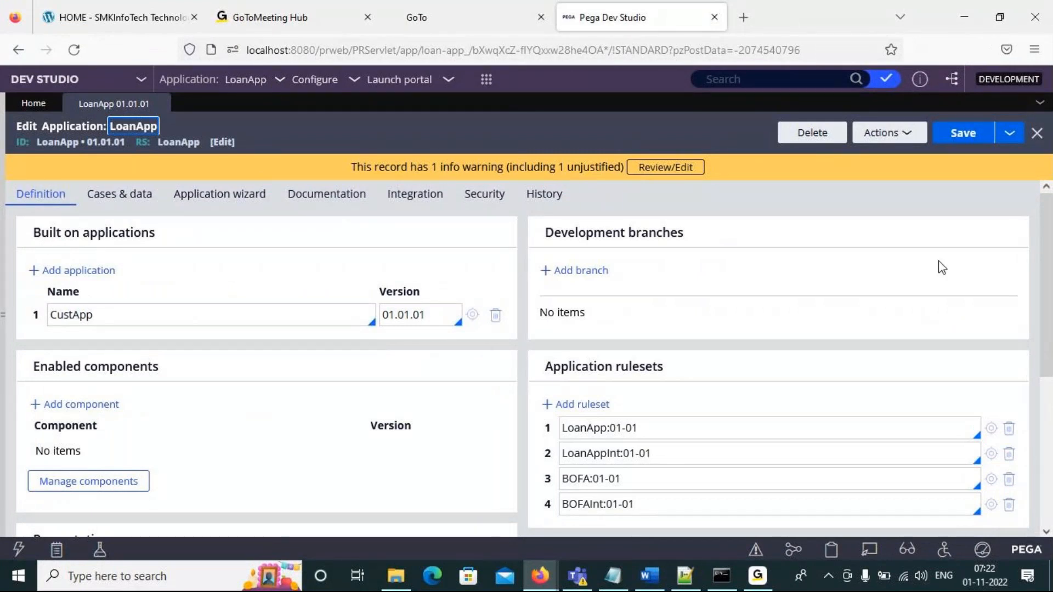
scroll(1044, 317, down, 1)
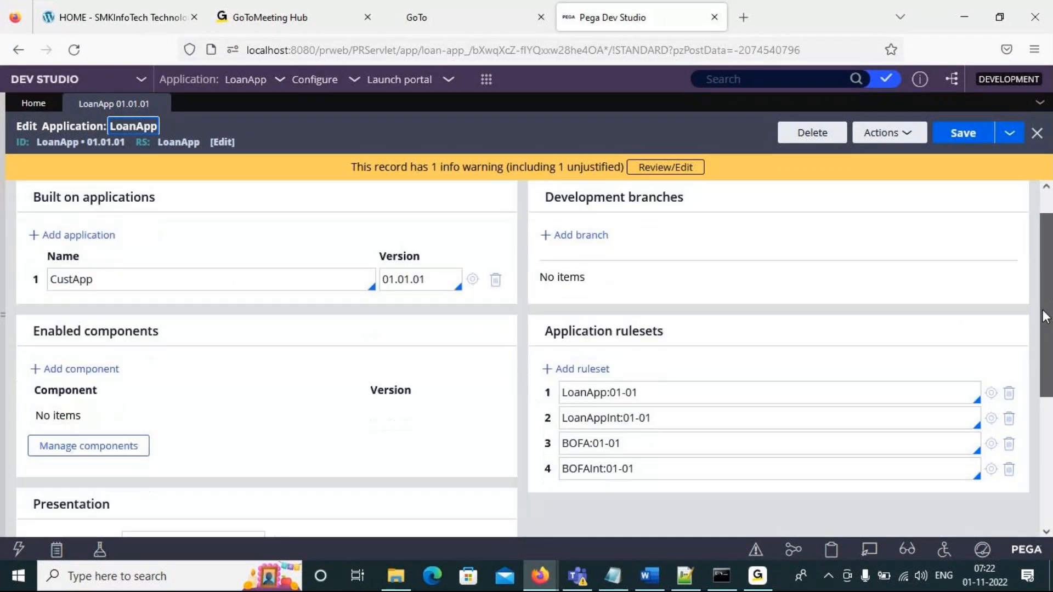
scroll(1044, 317, down, 1)
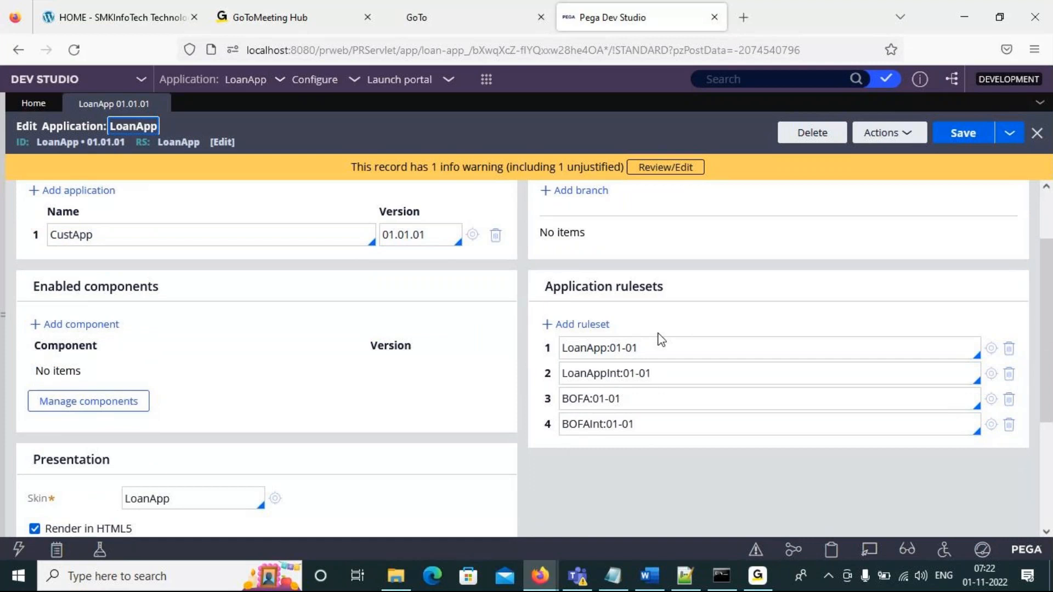
- Set the first application ruleset to LoanApp:01-01-01 and save the LoanApp application
drag(636, 348, 613, 347)
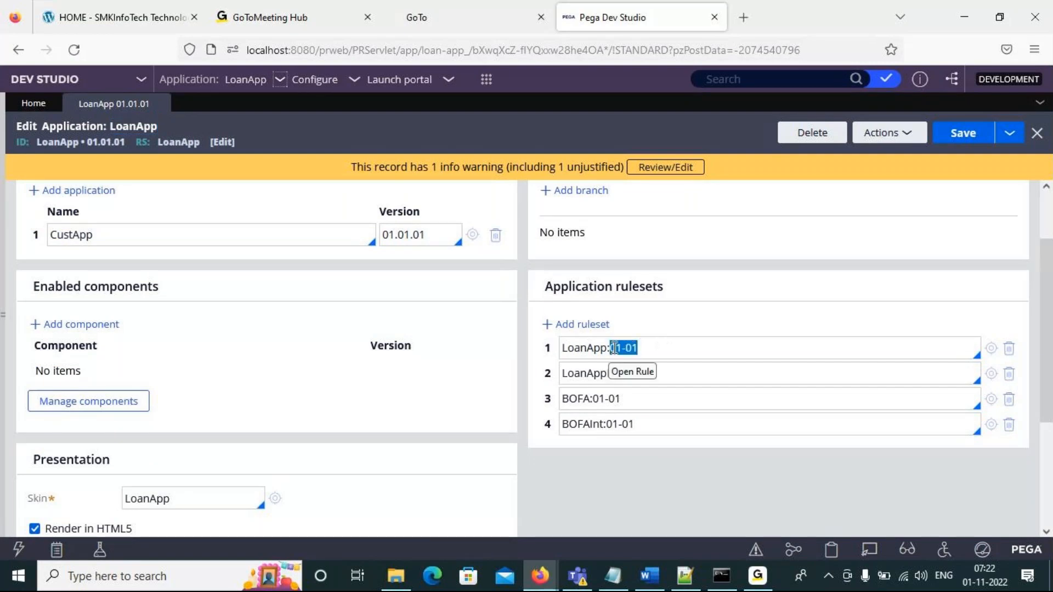
click(645, 347)
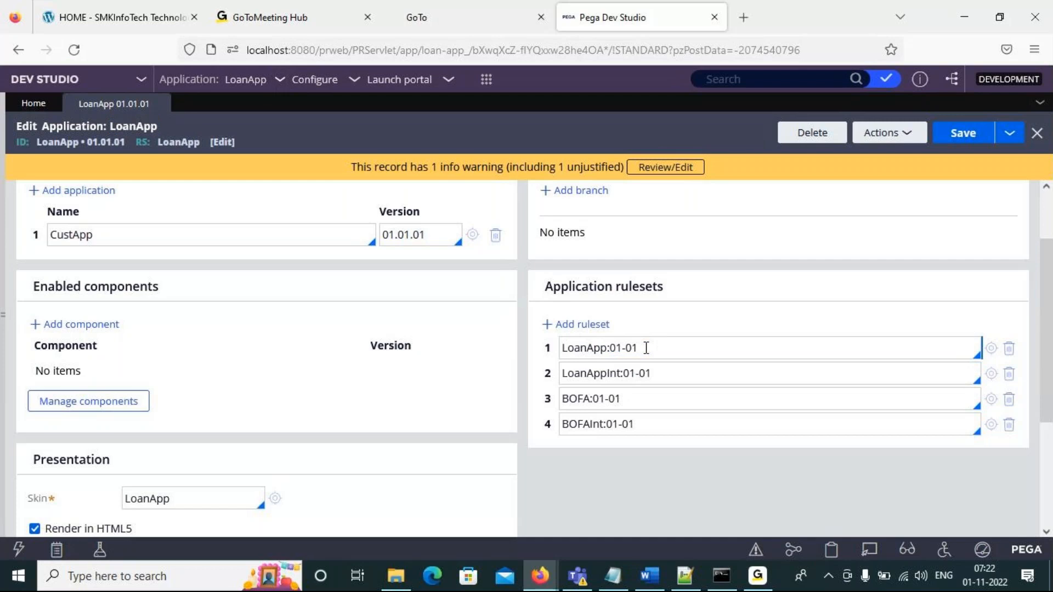
text(-01)
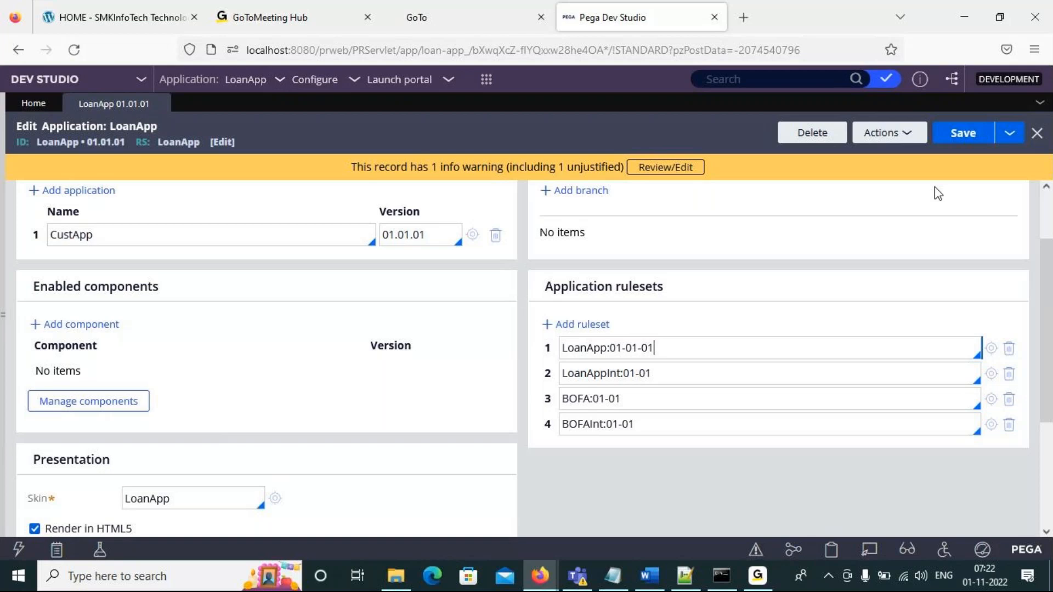
click(954, 144)
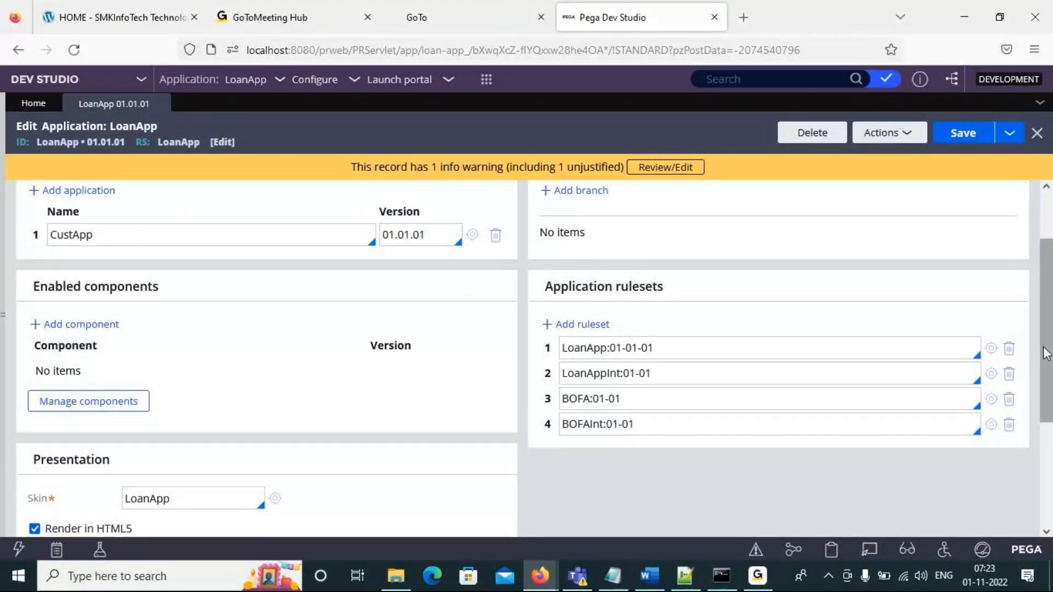
- Show the applications' branches in the App explorer and view the branch actions offered for LoanApp
drag(1046, 354, 1028, 387)
scroll(1028, 387, down, 1)
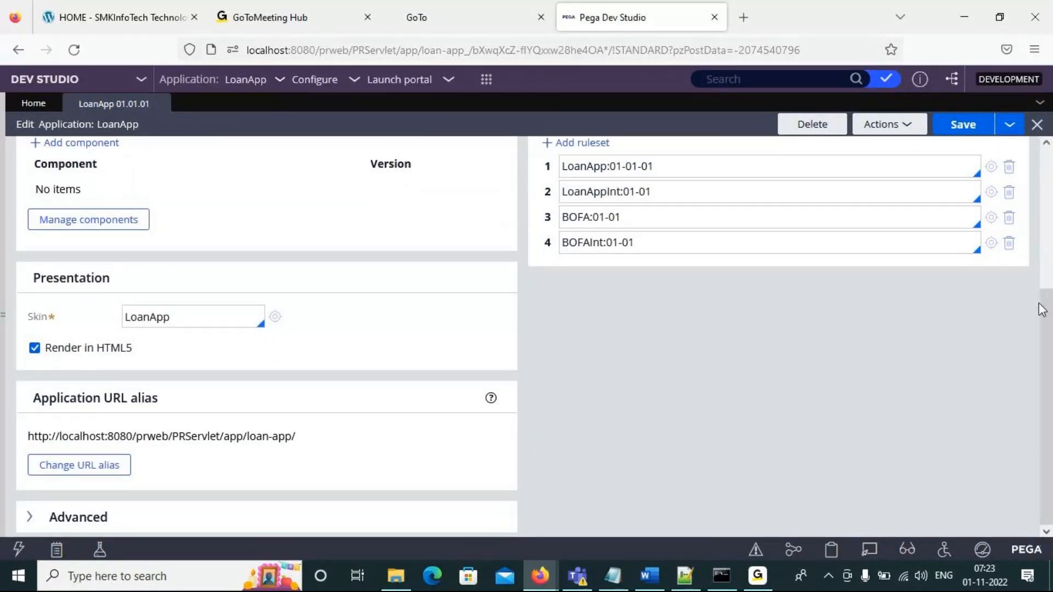
drag(1043, 314, 1043, 174)
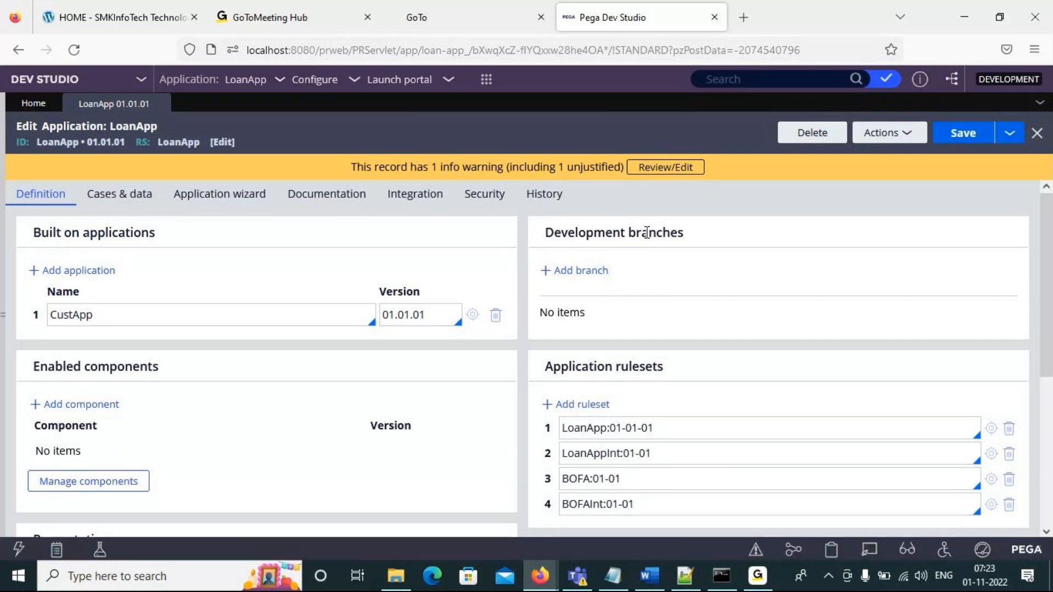
click(5, 315)
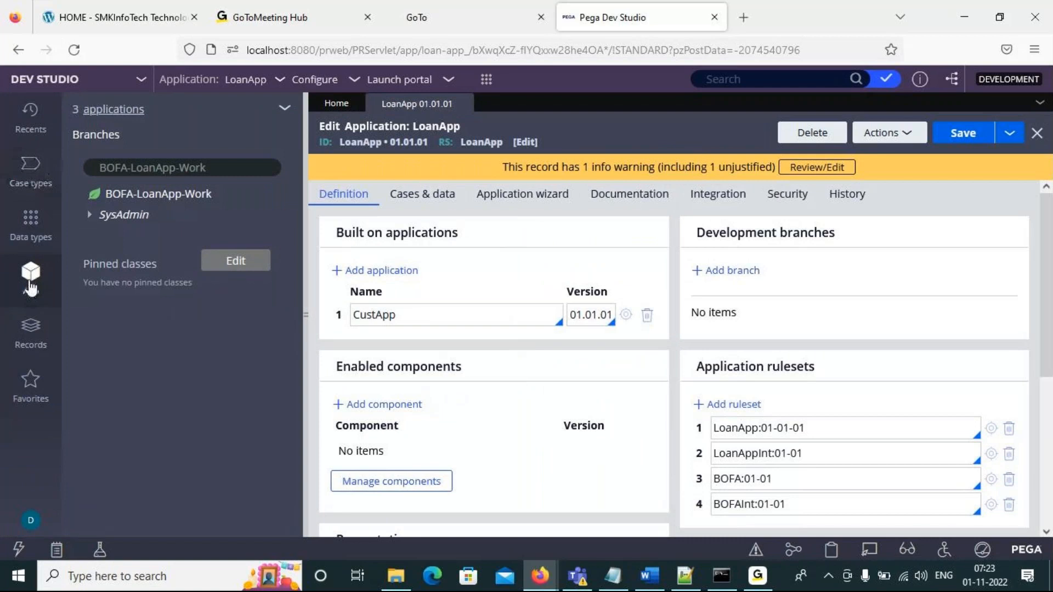
click(98, 137)
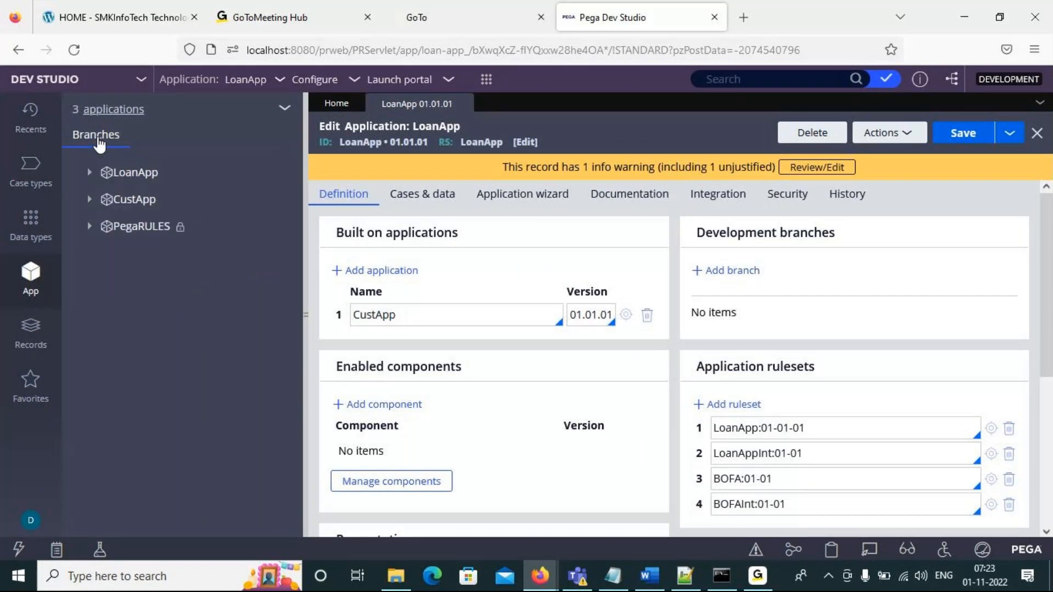
click(90, 174)
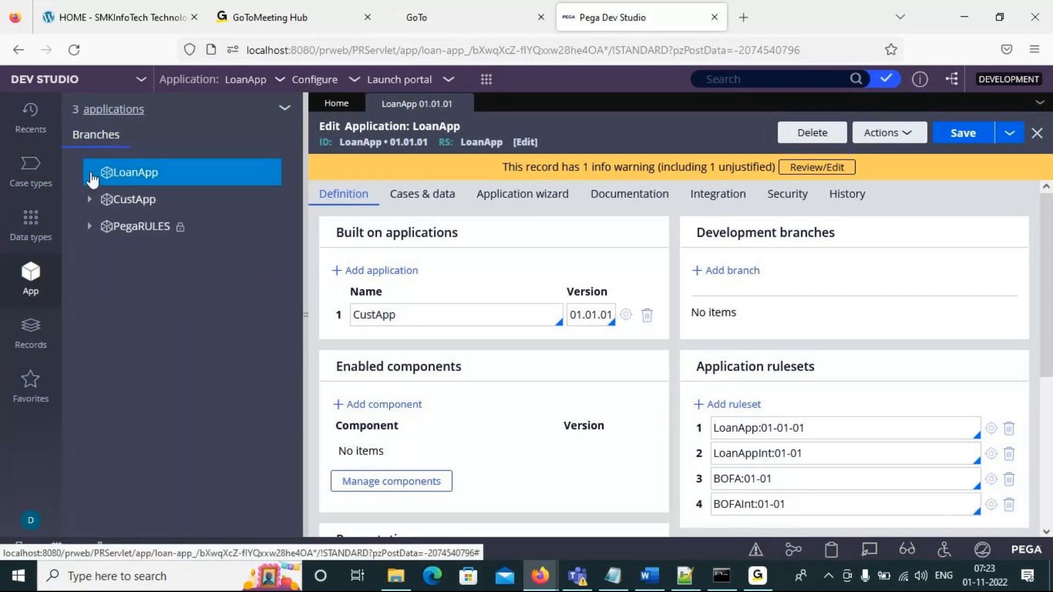
click(145, 175)
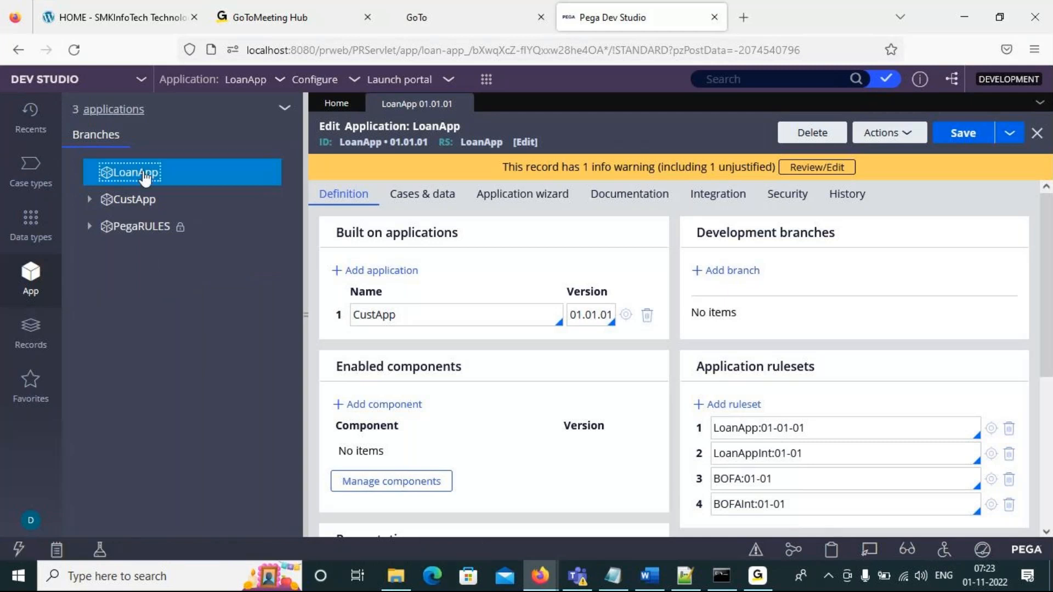
right_click(142, 173)
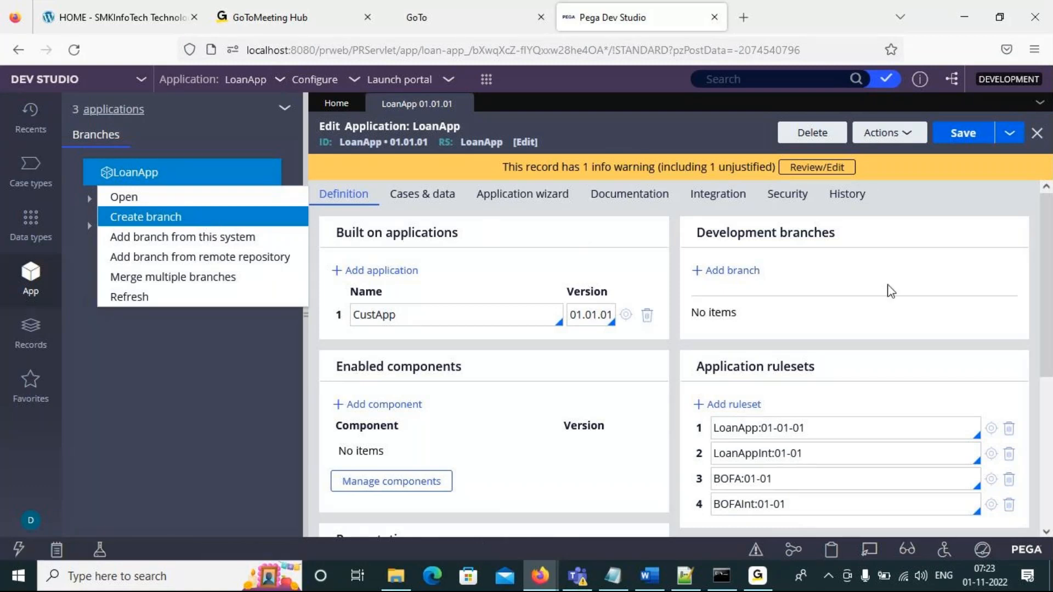
- Expand the advanced settings of the LoanApp definition and examine the production rulesets section
drag(1045, 274, 1050, 433)
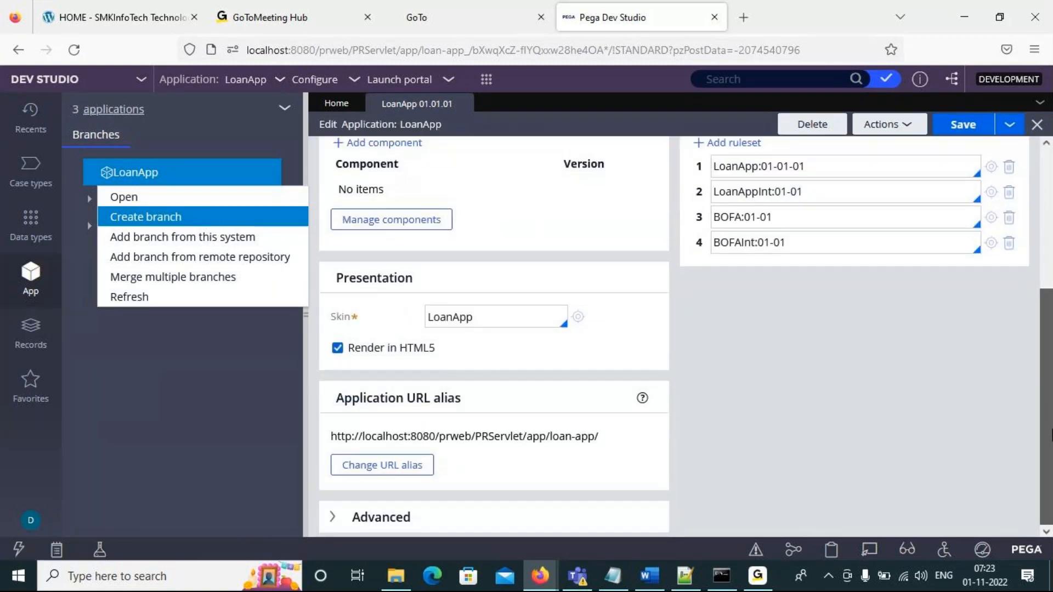
click(376, 520)
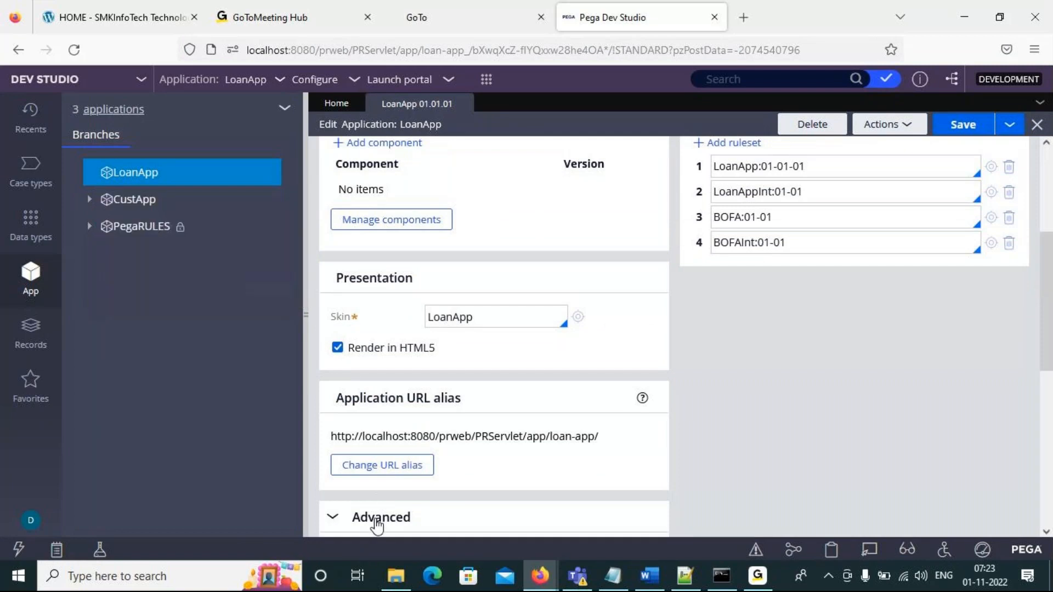
drag(1045, 298, 1051, 401)
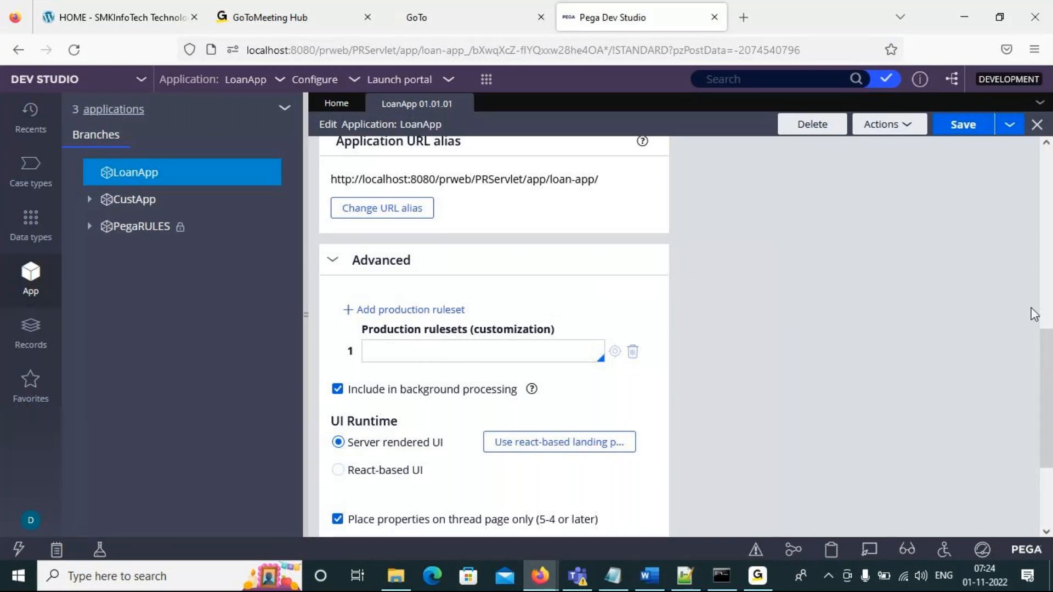
scroll(1040, 322, up, 1)
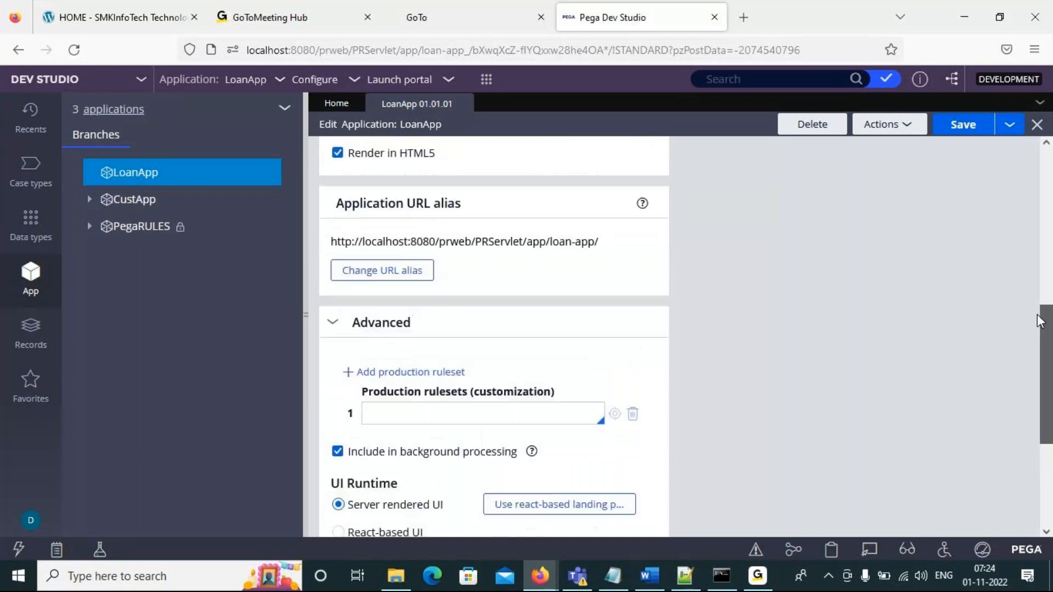
drag(1040, 322, 1025, 165)
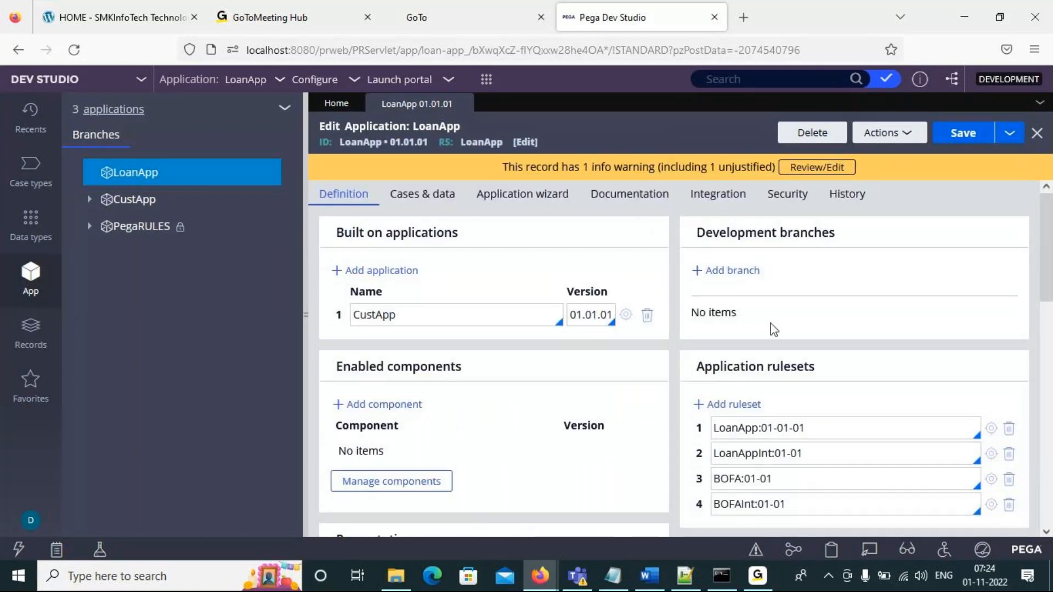
- Open the ruleset record of LoanApp:01-01-01 and hide the App explorer
click(990, 428)
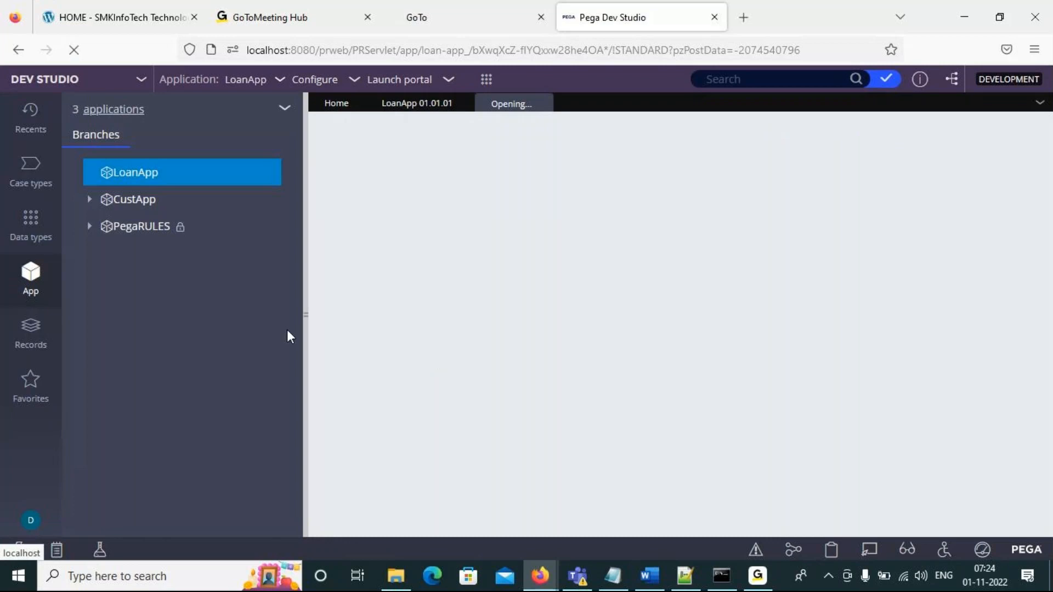
click(306, 314)
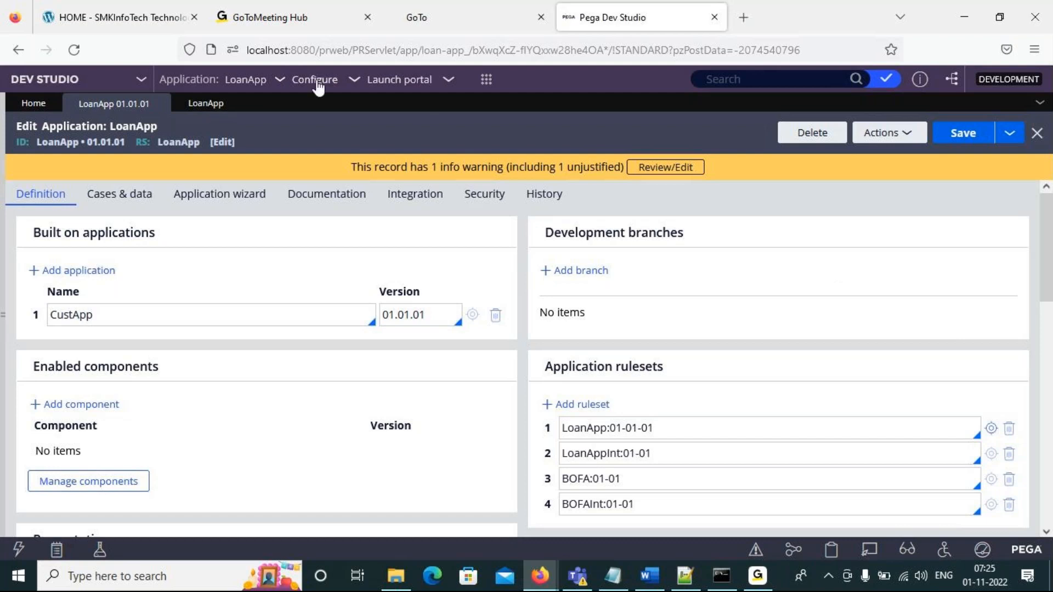
click(198, 105)
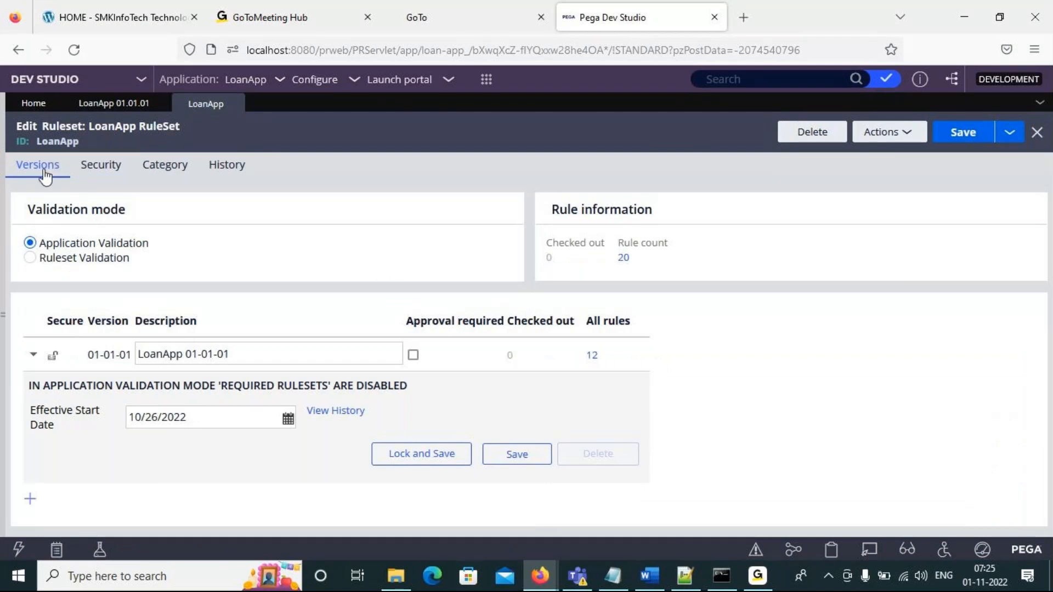
- Change the LoanApp ruleset's type to Shared in its category settings
click(233, 179)
click(183, 179)
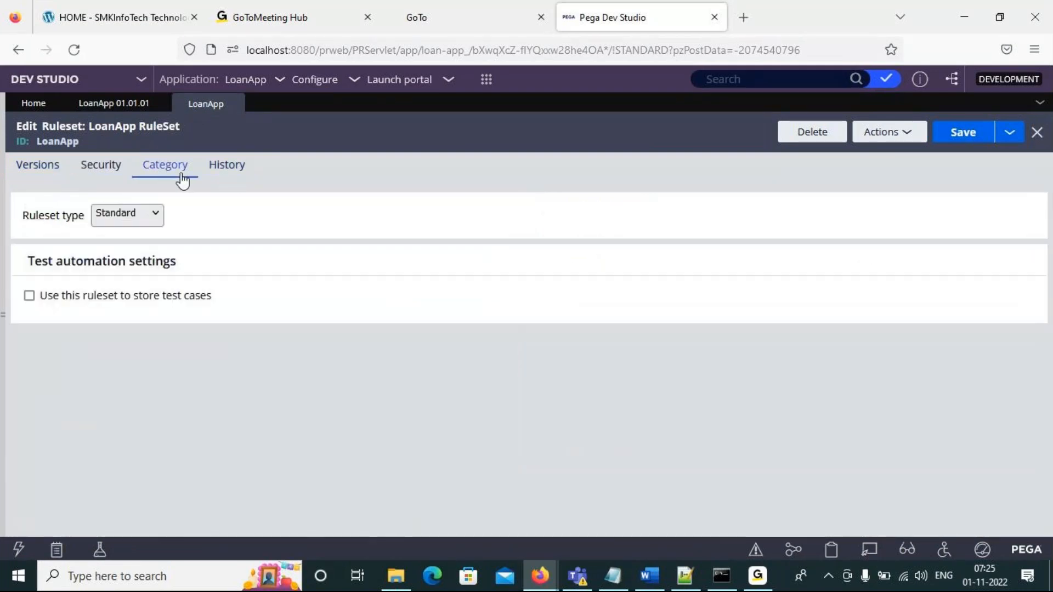
click(154, 214)
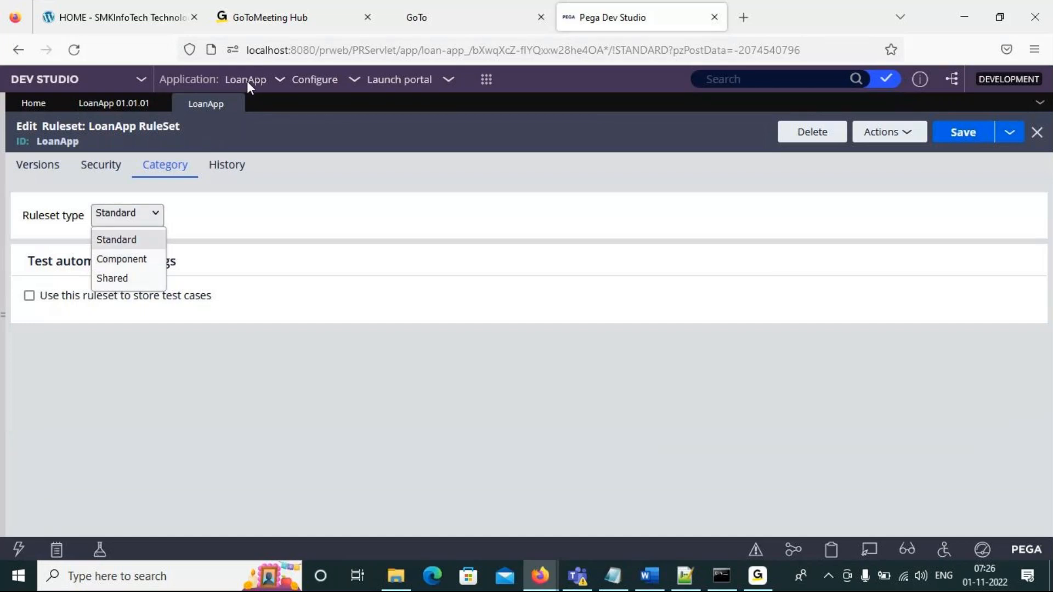
click(112, 277)
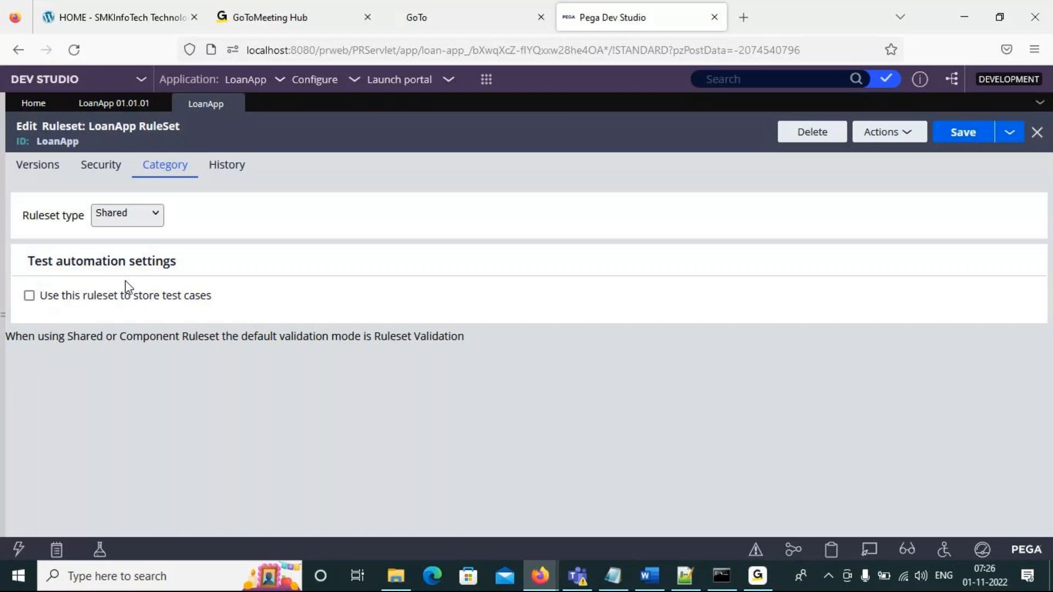
- Enable the use of check-out for the LoanApp ruleset in its security settings
click(154, 217)
click(98, 170)
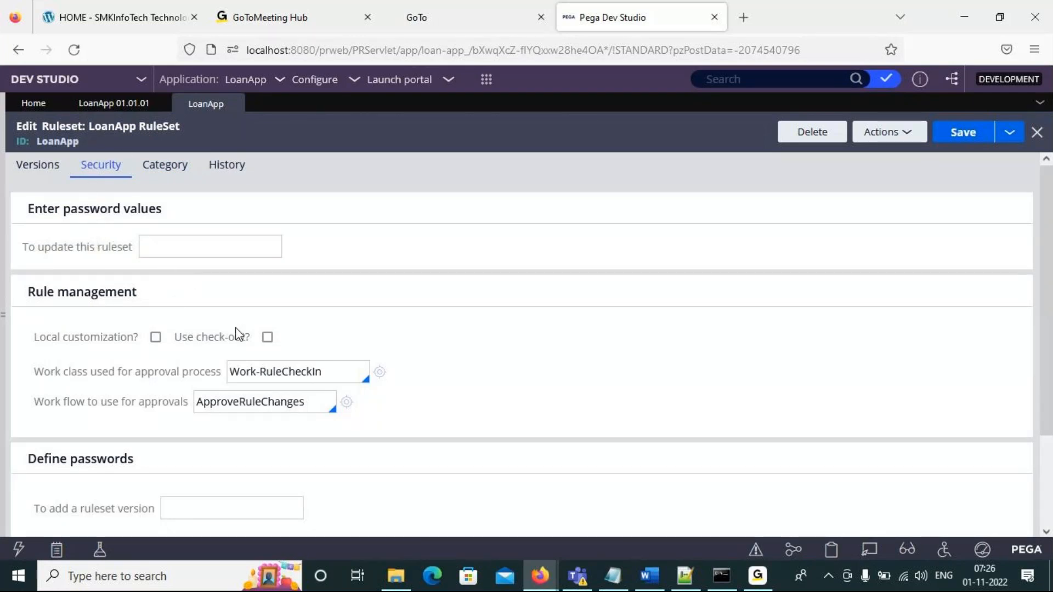
click(267, 337)
click(267, 337)
click(267, 338)
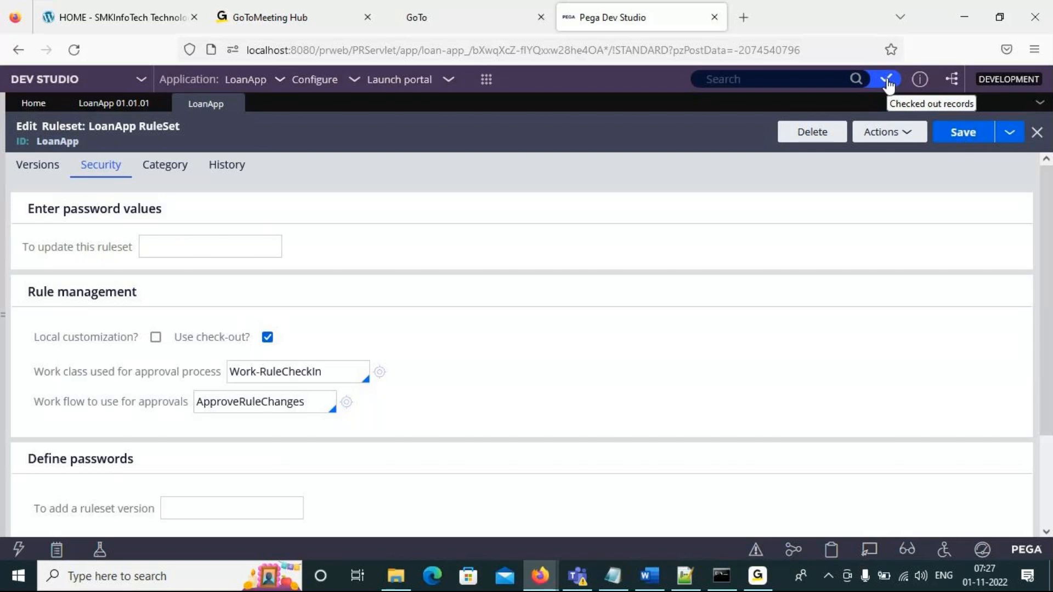
- Try Ruleset Validation in the LoanApp ruleset's version settings to compare the required rulesets, and return to Application Validation
click(61, 184)
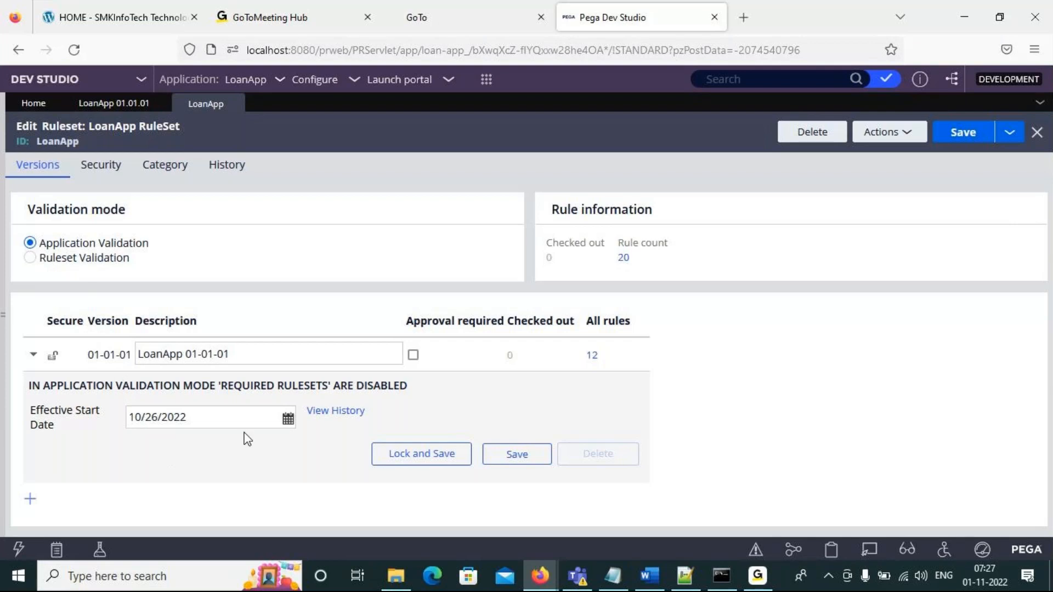
click(30, 257)
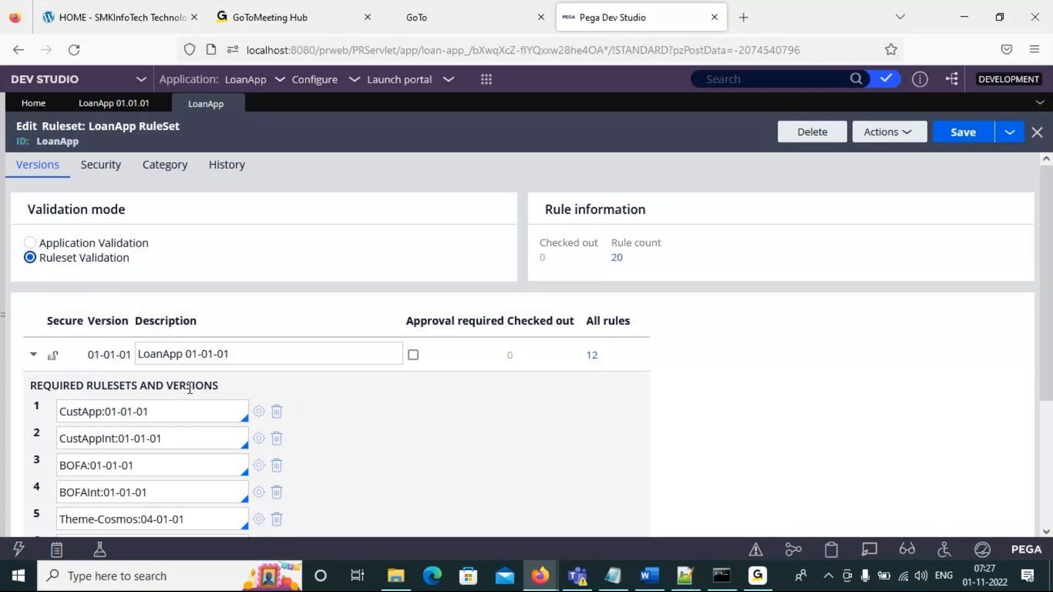
click(30, 242)
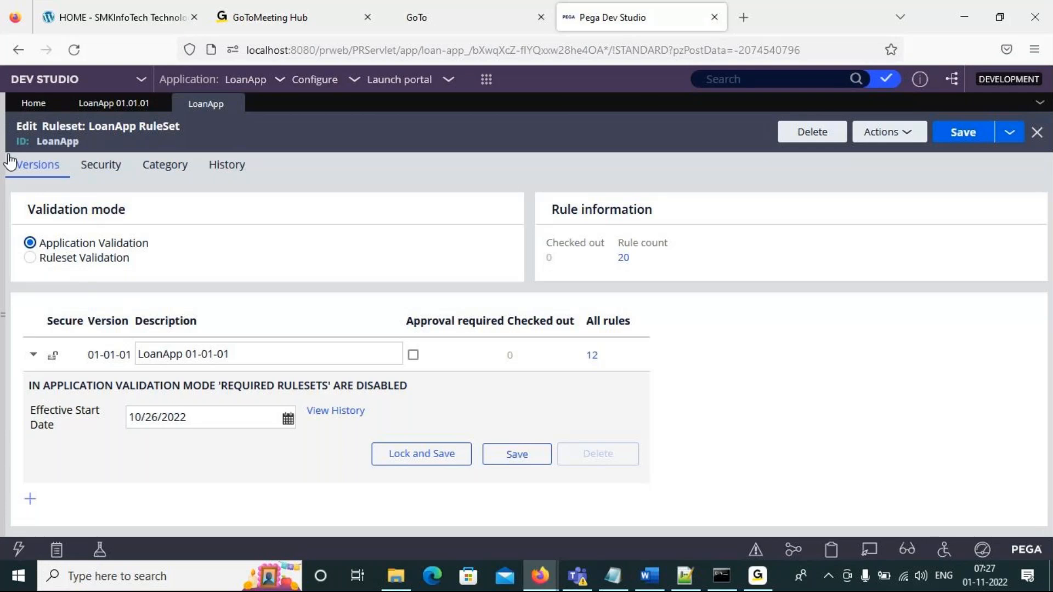
click(30, 258)
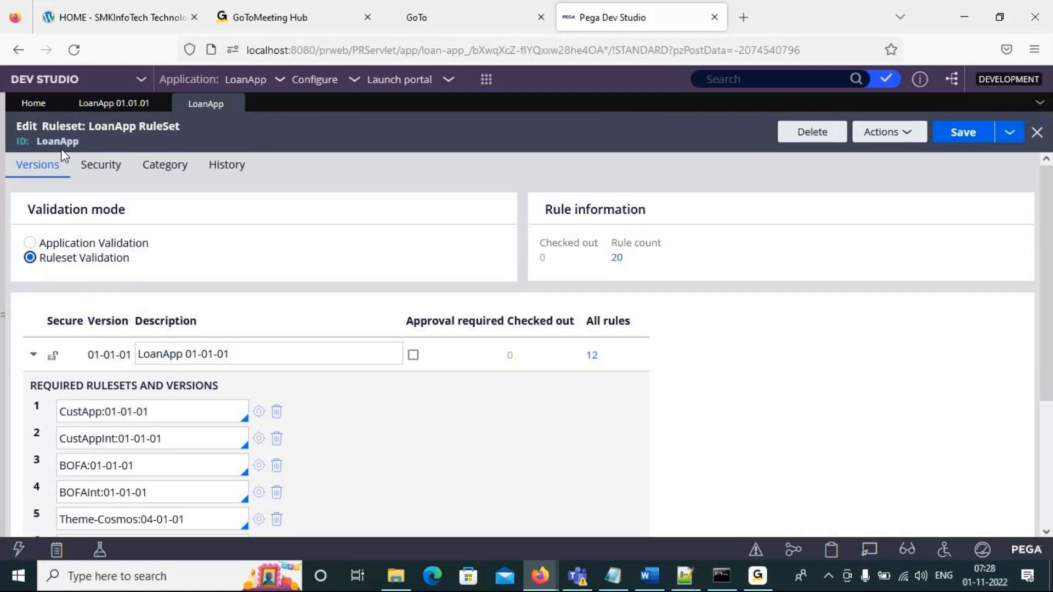
click(31, 243)
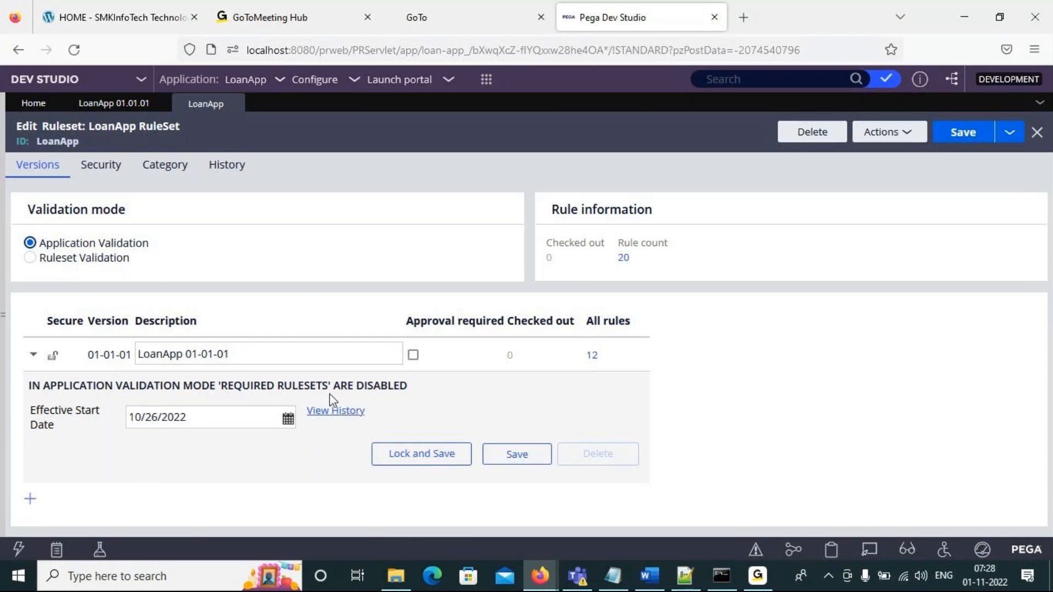
- Return to the LoanApp application definition and add a development branch named Team1
click(113, 113)
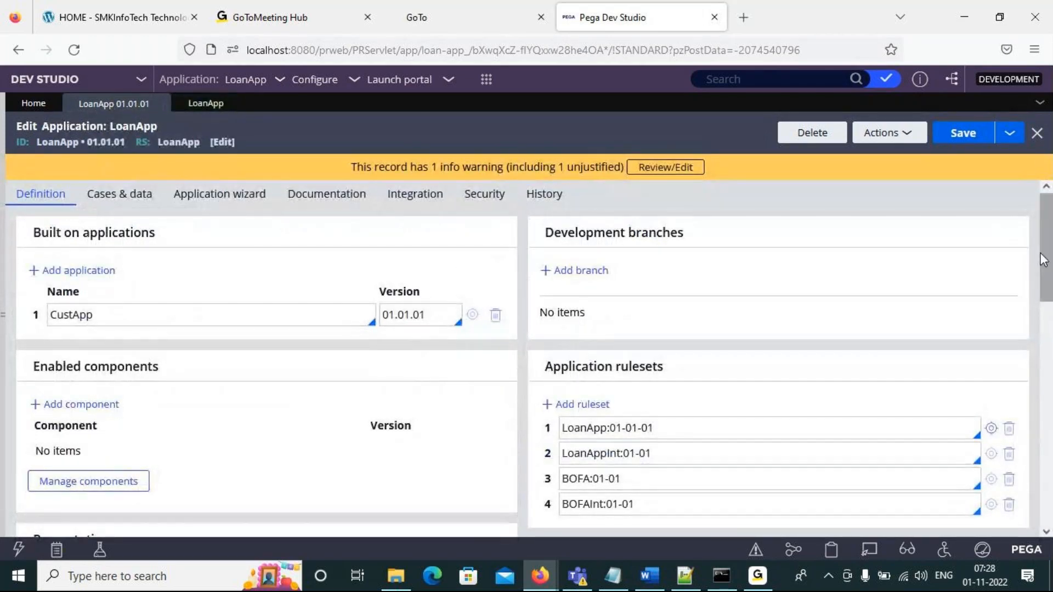
mouse_move(1046, 261)
mouse_down()
mouse_move(1046, 298)
mouse_move(1047, 282)
mouse_up()
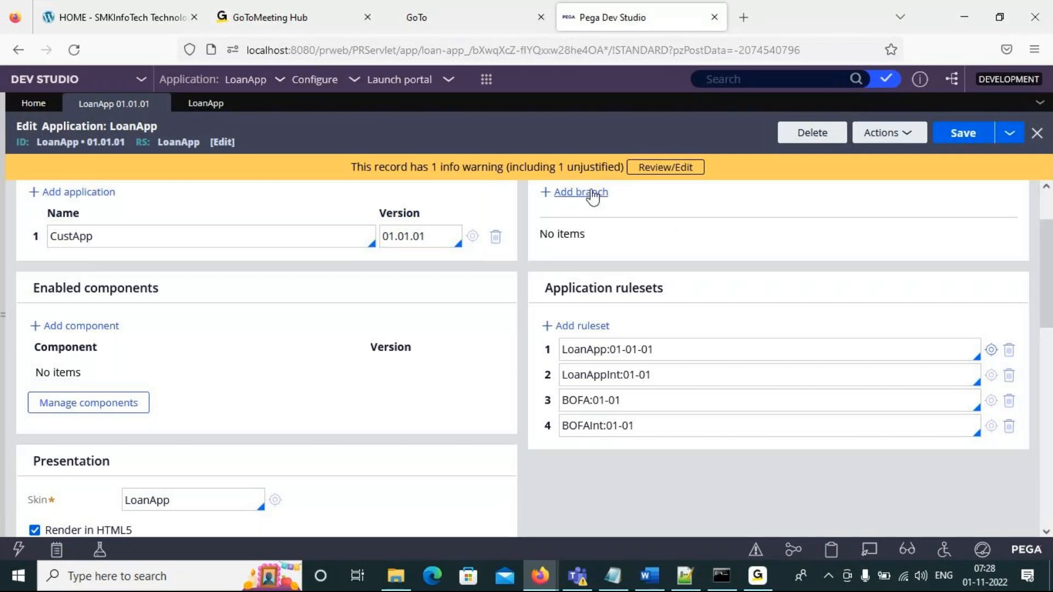
click(594, 195)
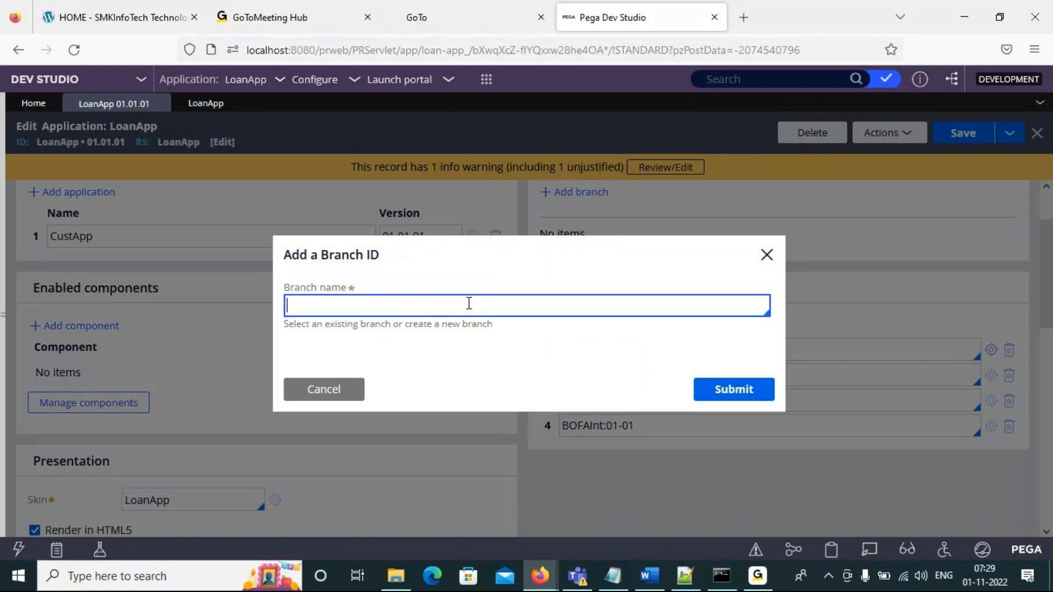
text(Tam1)
key(BackSpace)
key(BackSpace)
key(BackSpace)
key(BackSpace)
text(Team)
click(766, 388)
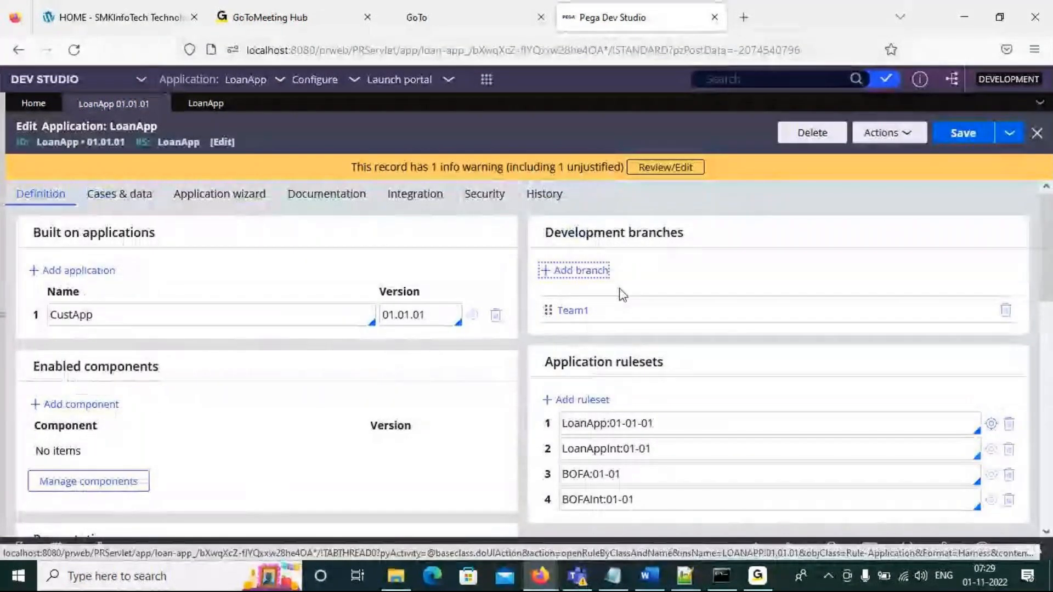
- Add a second development branch named Team2 to the LoanApp application
click(591, 278)
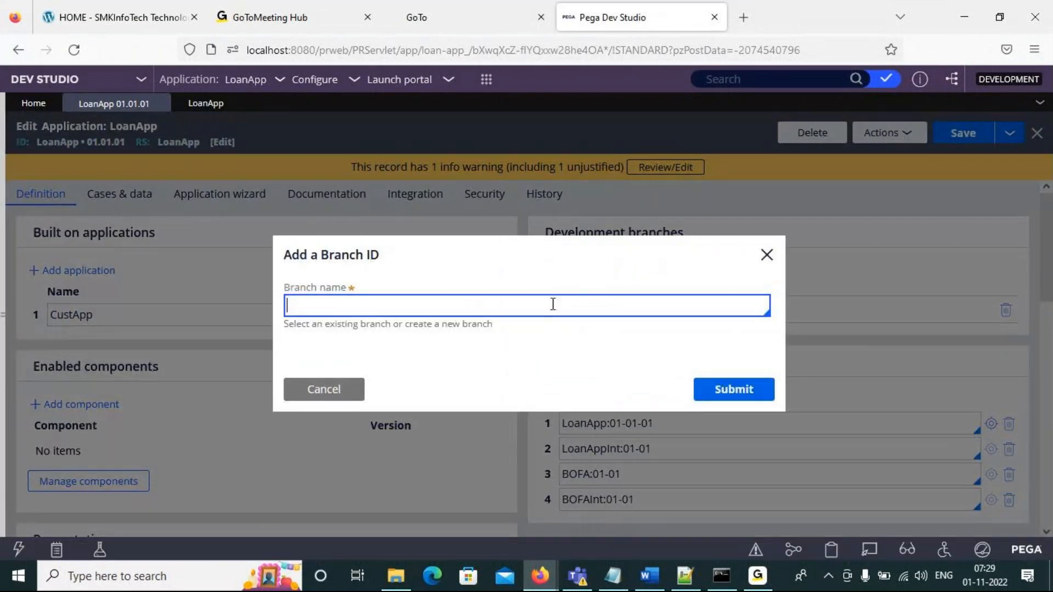
text(Team2)
click(734, 404)
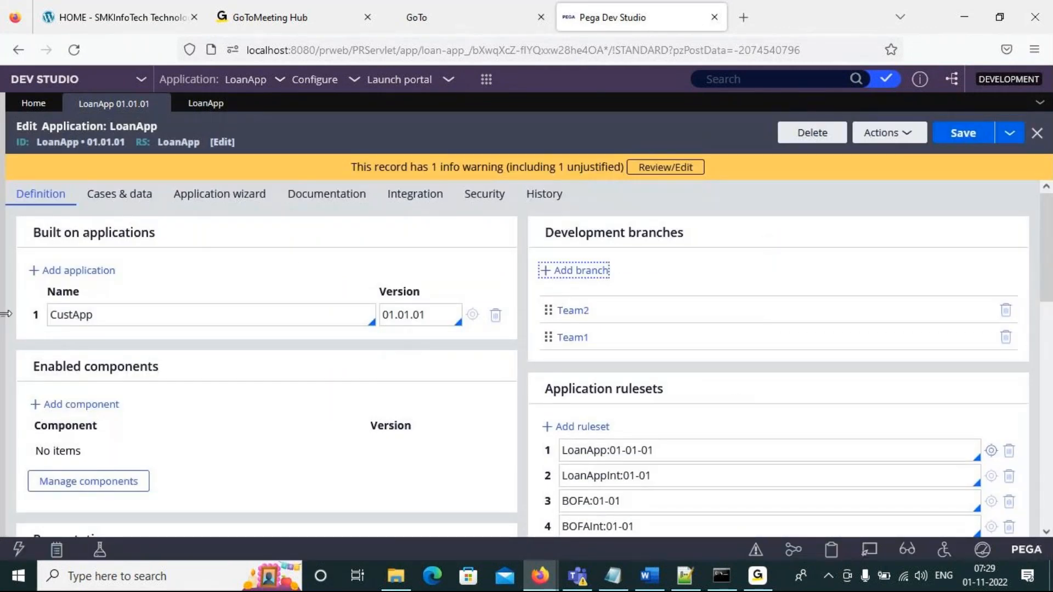
- Show the App explorer, view its classes and branches, refresh it and check LoanApp for branches
click(6, 313)
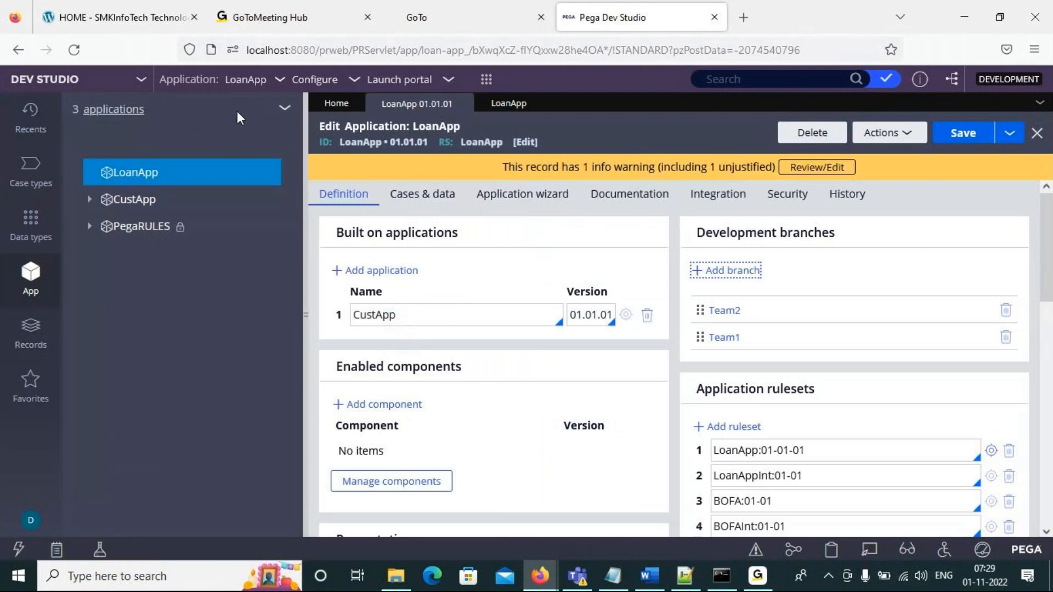
click(101, 111)
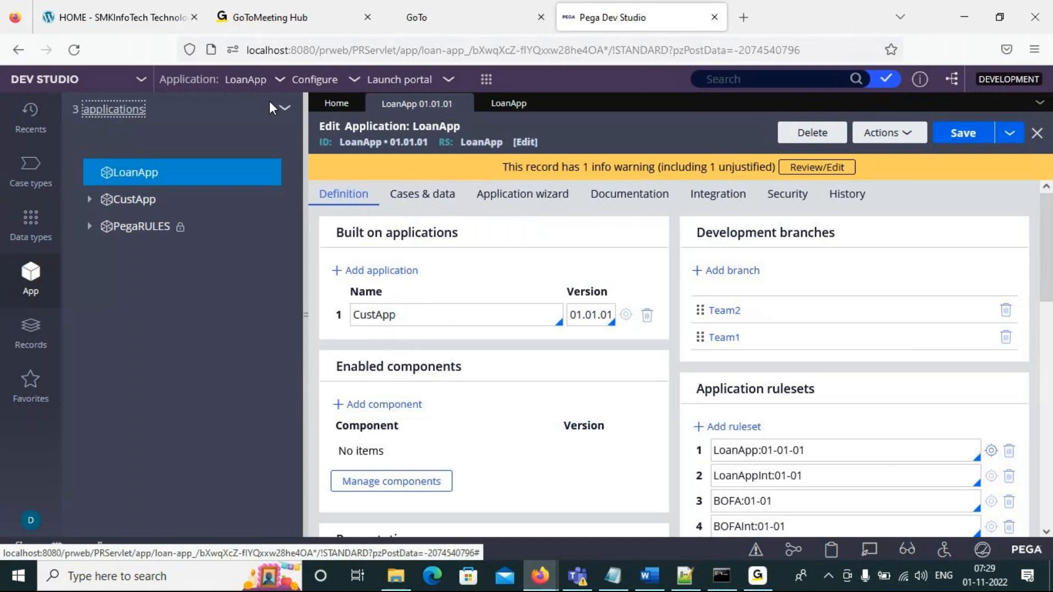
click(284, 107)
click(284, 110)
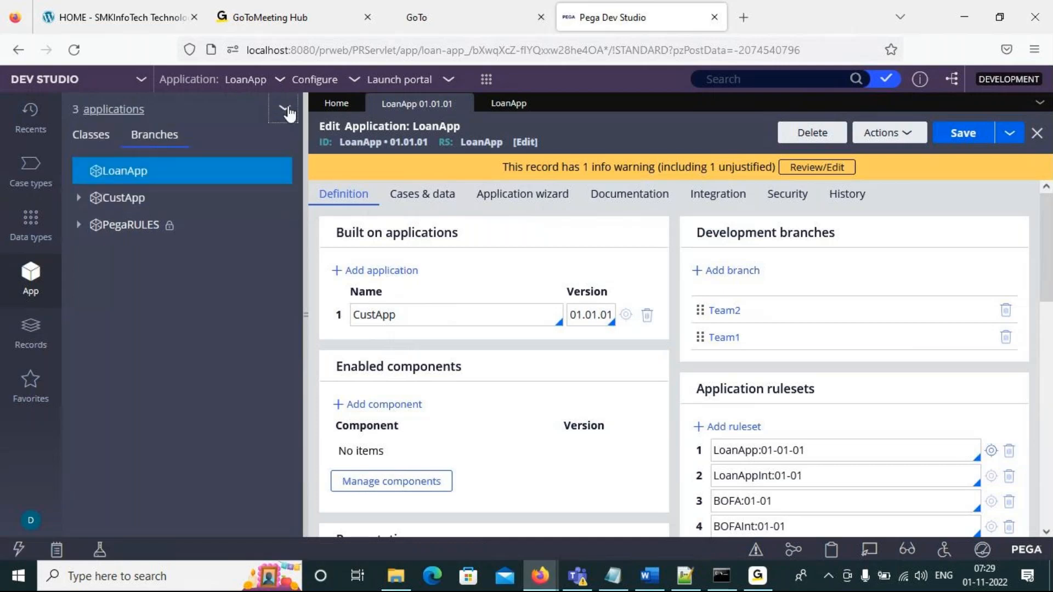
click(89, 137)
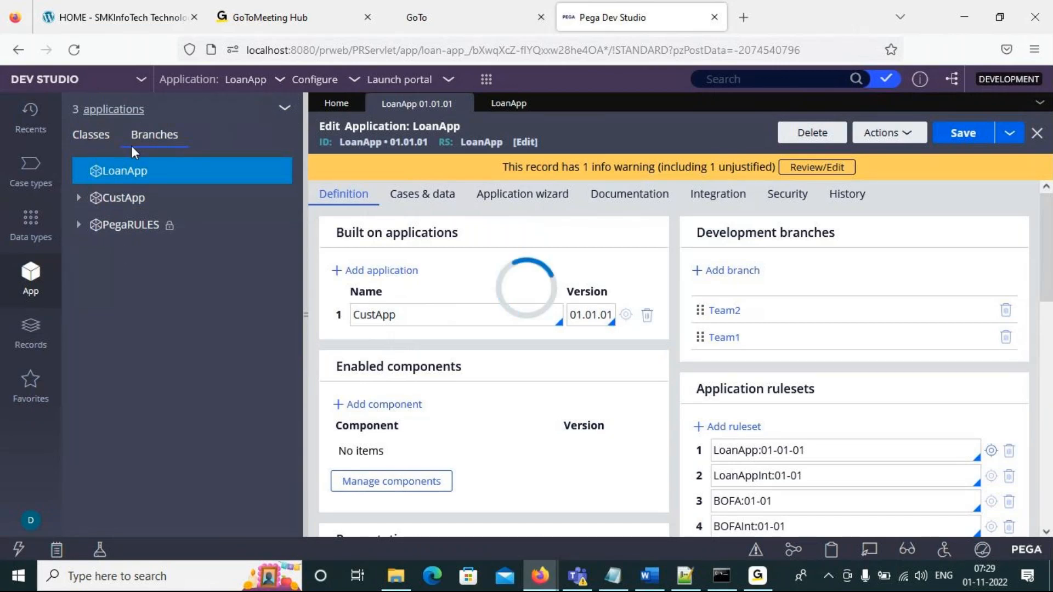
click(87, 140)
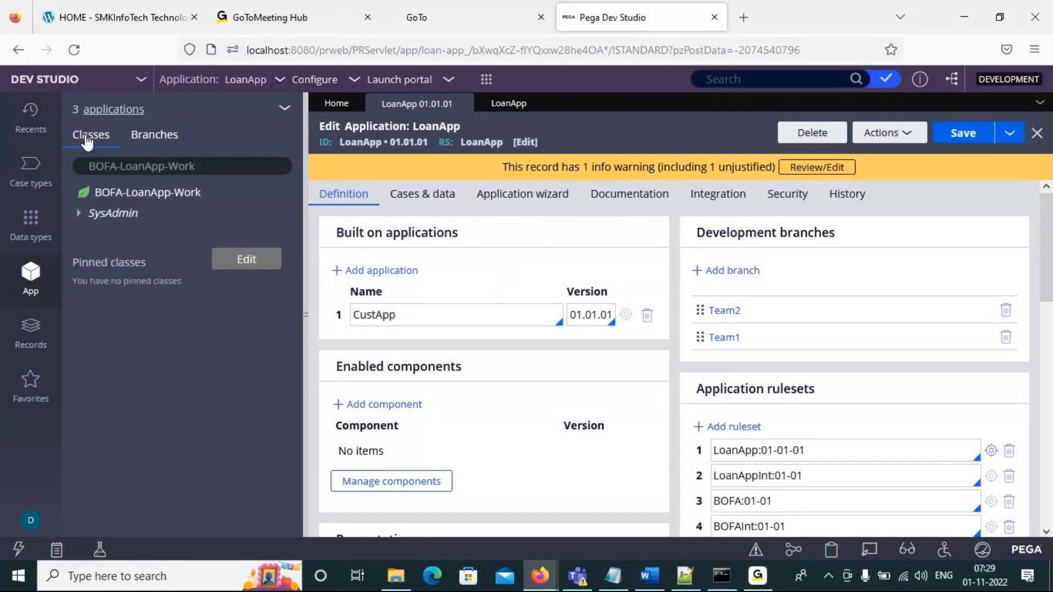
click(153, 136)
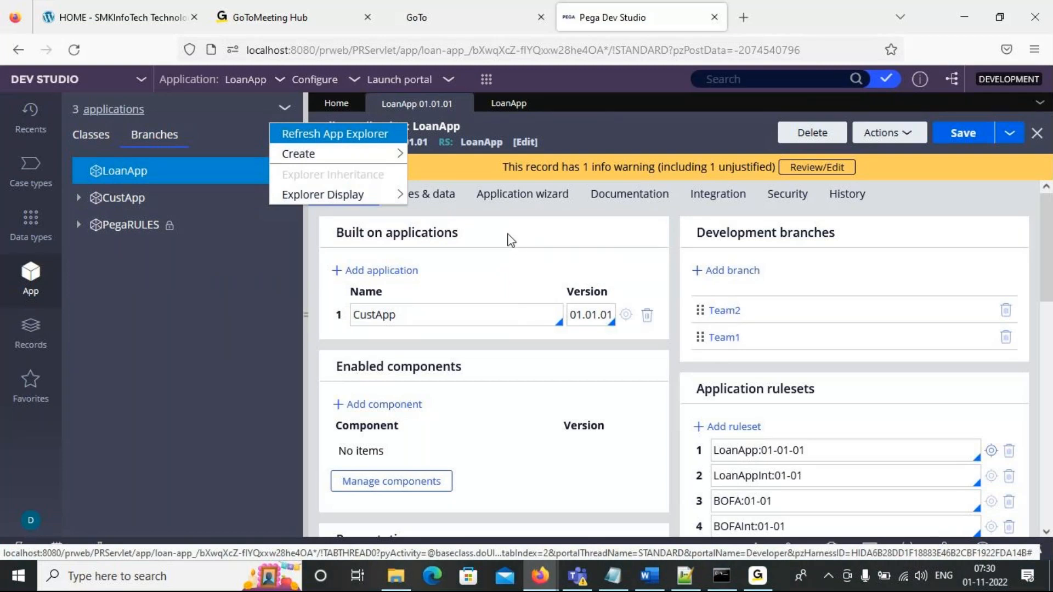
click(153, 141)
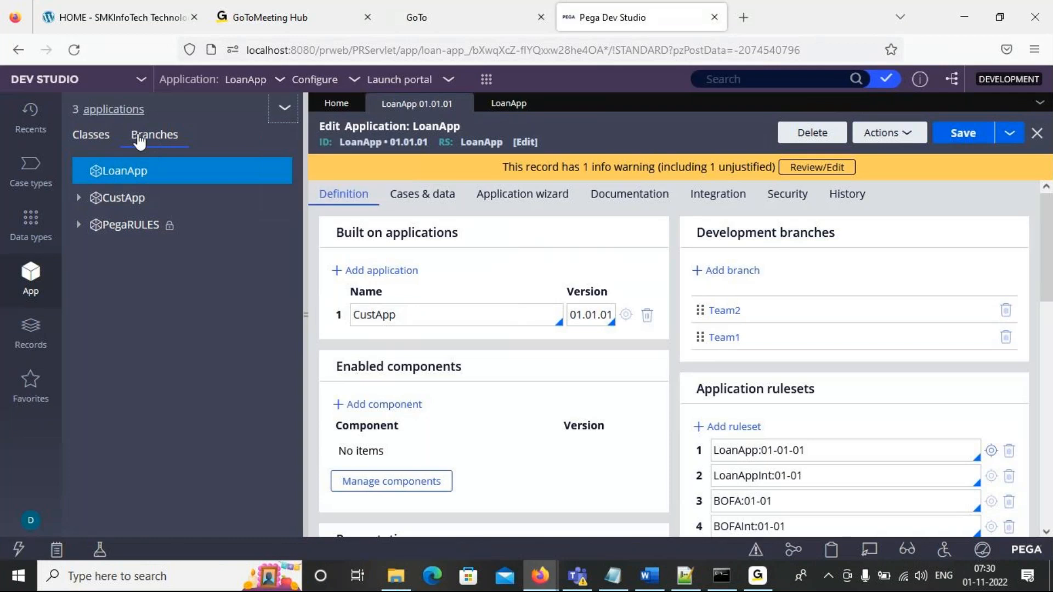
click(283, 110)
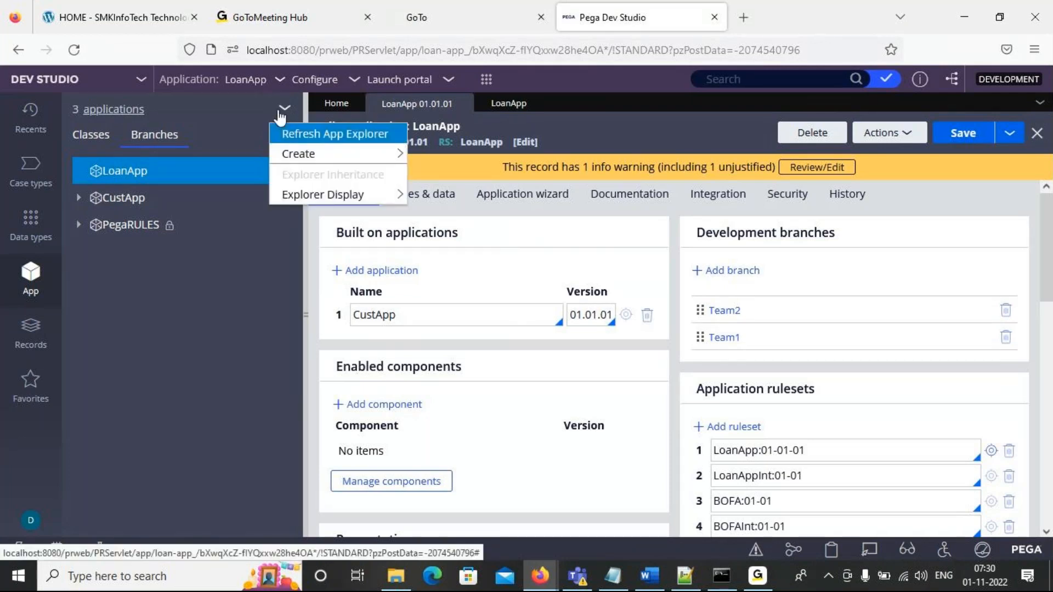
click(303, 135)
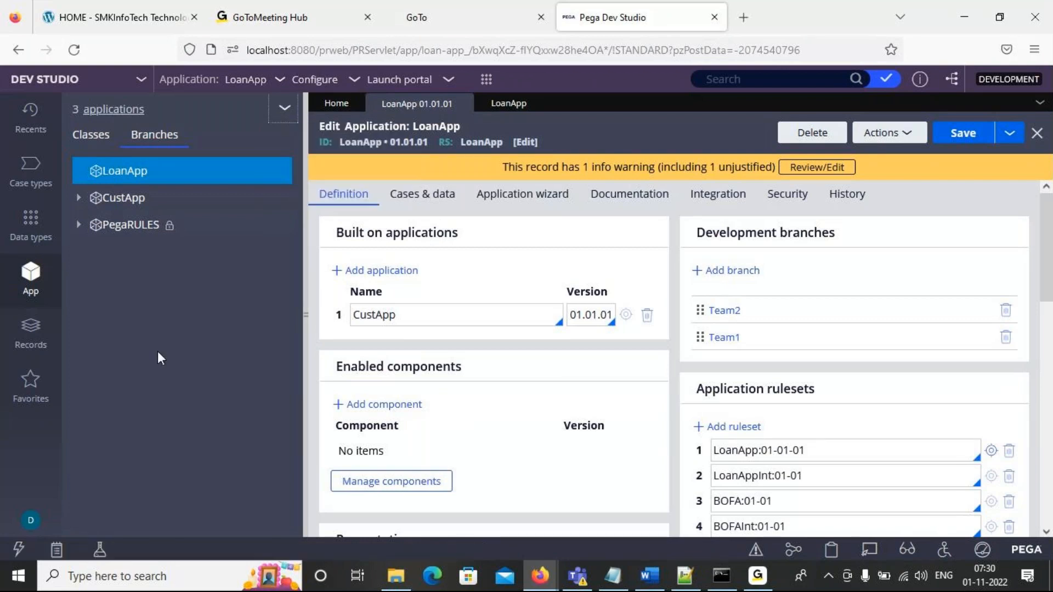
click(79, 170)
- Refresh the LoanApp record and the App explorer, and check the applications for branches again
click(914, 142)
click(871, 154)
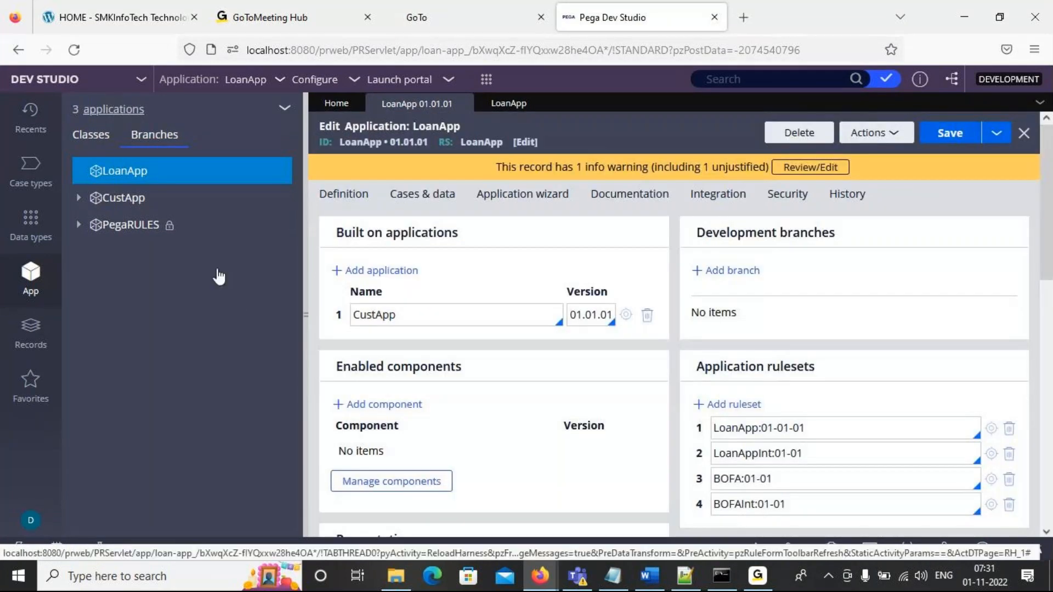
click(291, 114)
click(292, 114)
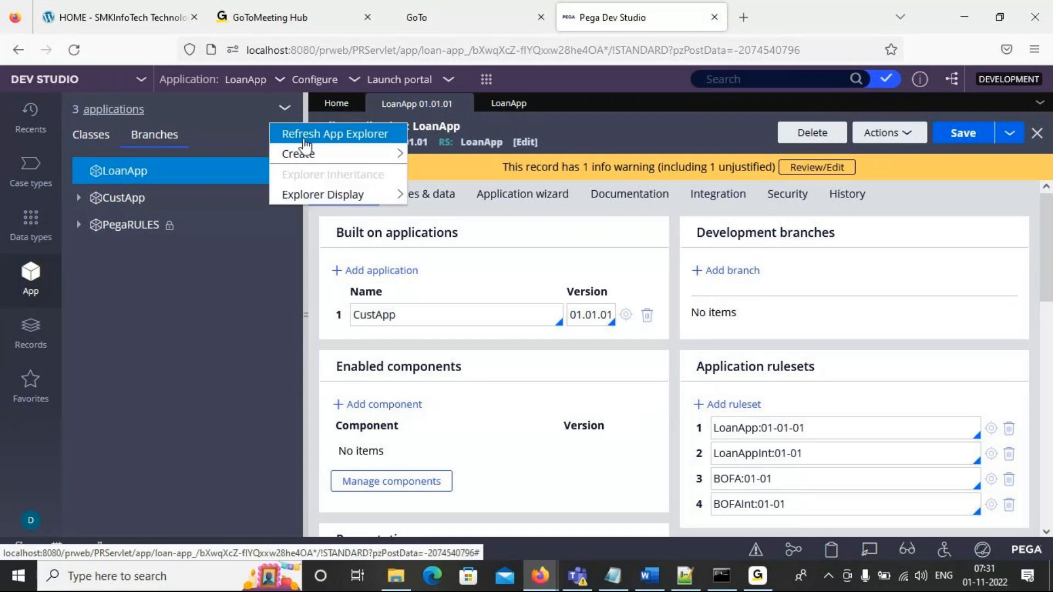
click(305, 134)
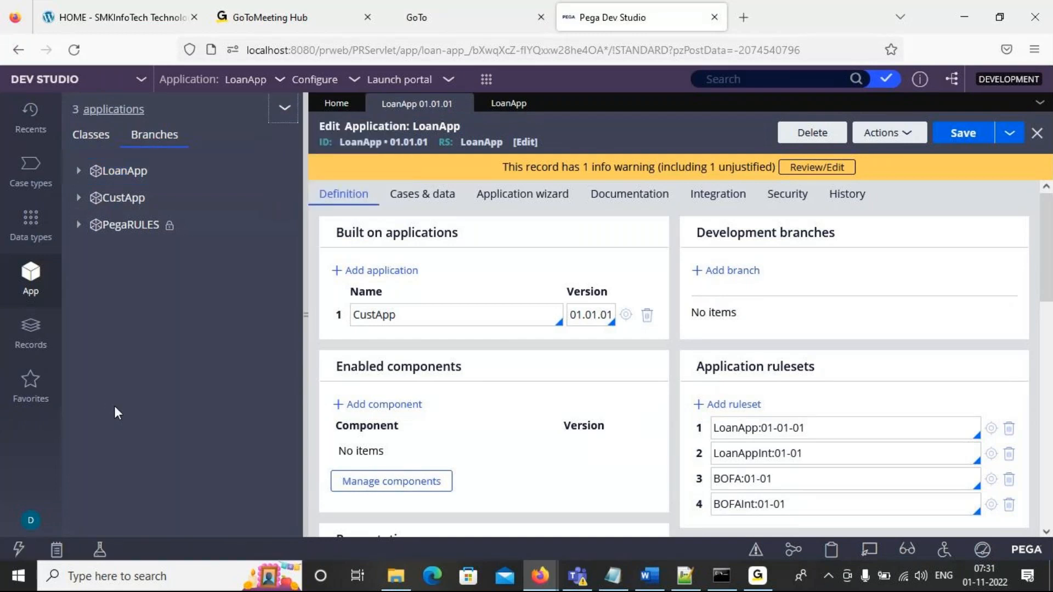
click(78, 171)
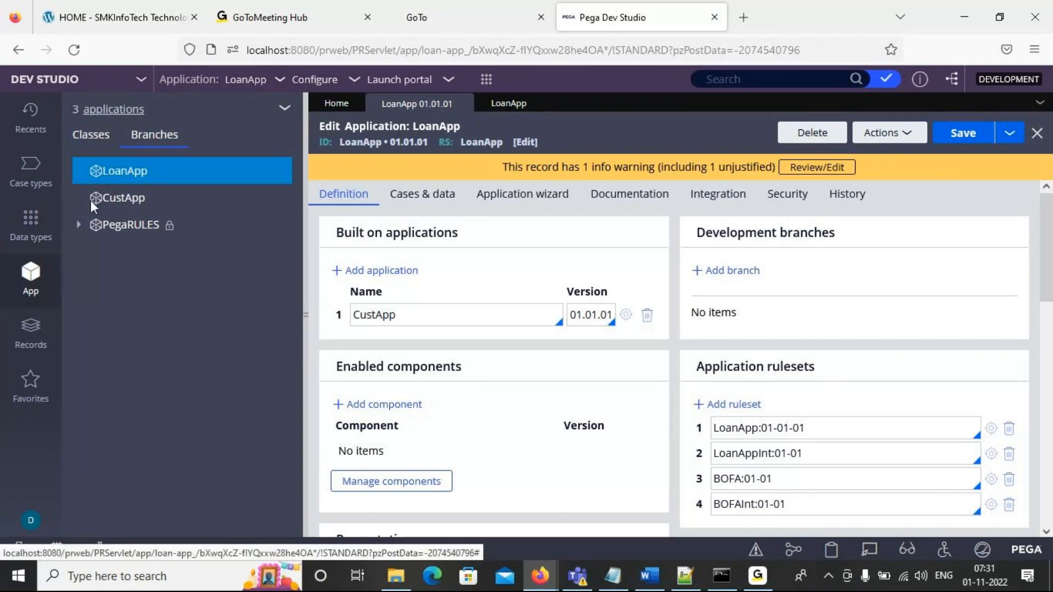
click(87, 136)
click(153, 135)
- Reload the Dev Studio page and add the development branch Team1 to the LoanApp application
click(74, 50)
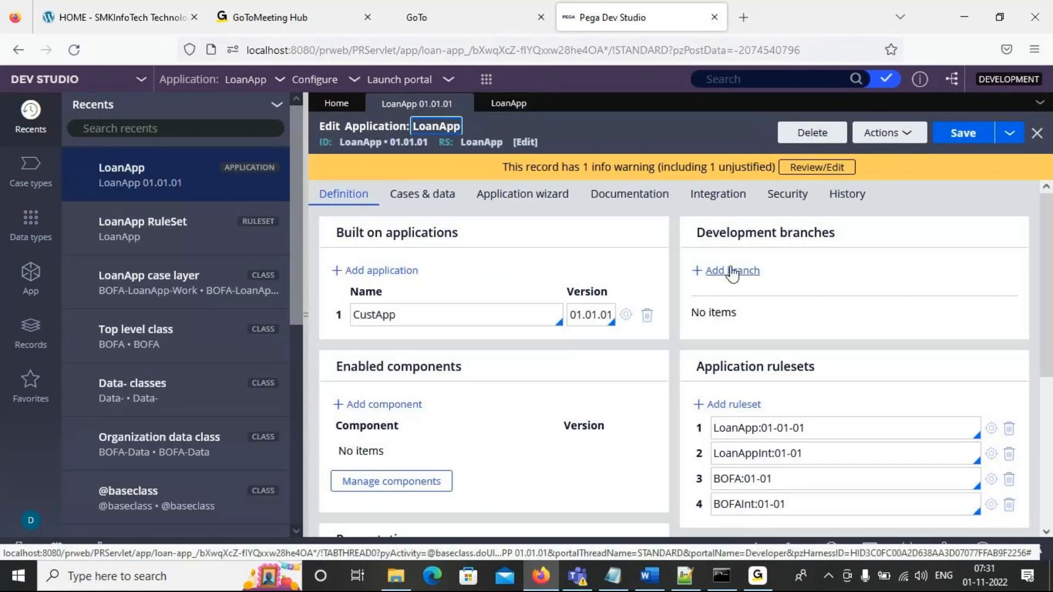
click(732, 271)
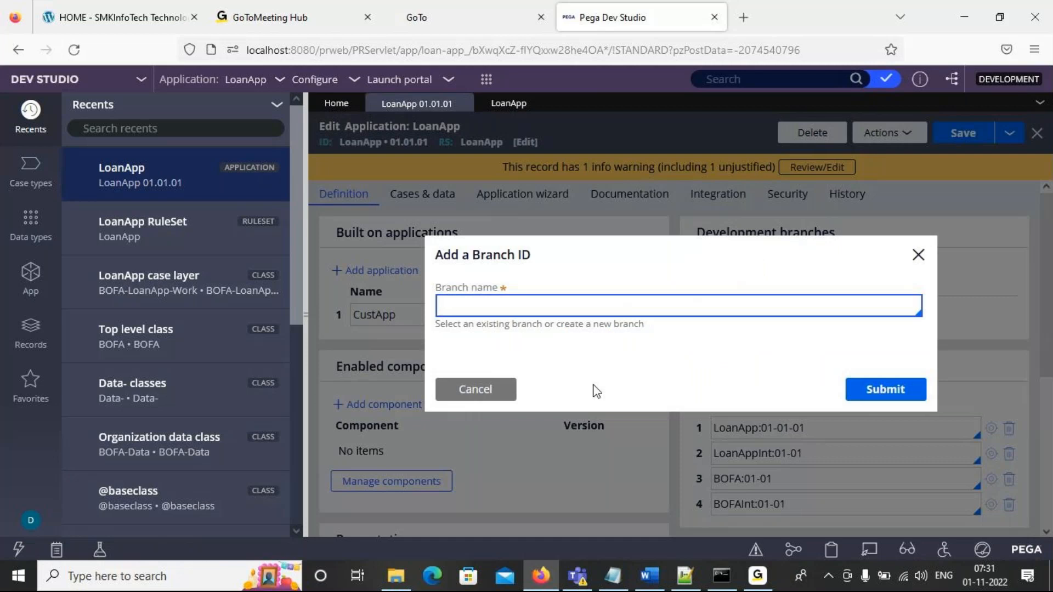
text(Team1)
click(886, 377)
click(886, 377)
- Add the development branch Team2 and save the LoanApp application
click(727, 271)
text(Team2)
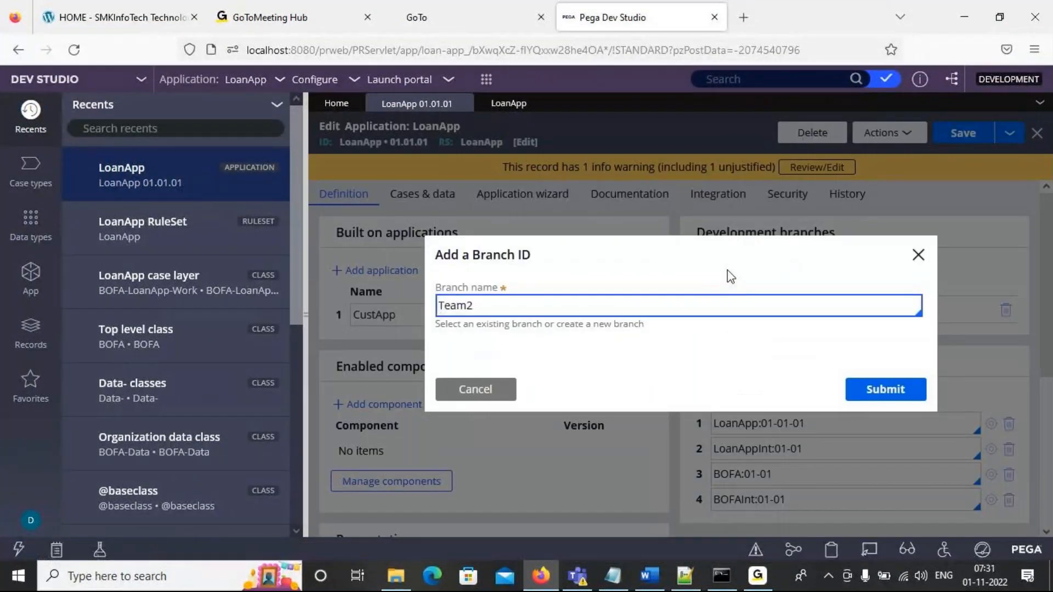
click(904, 390)
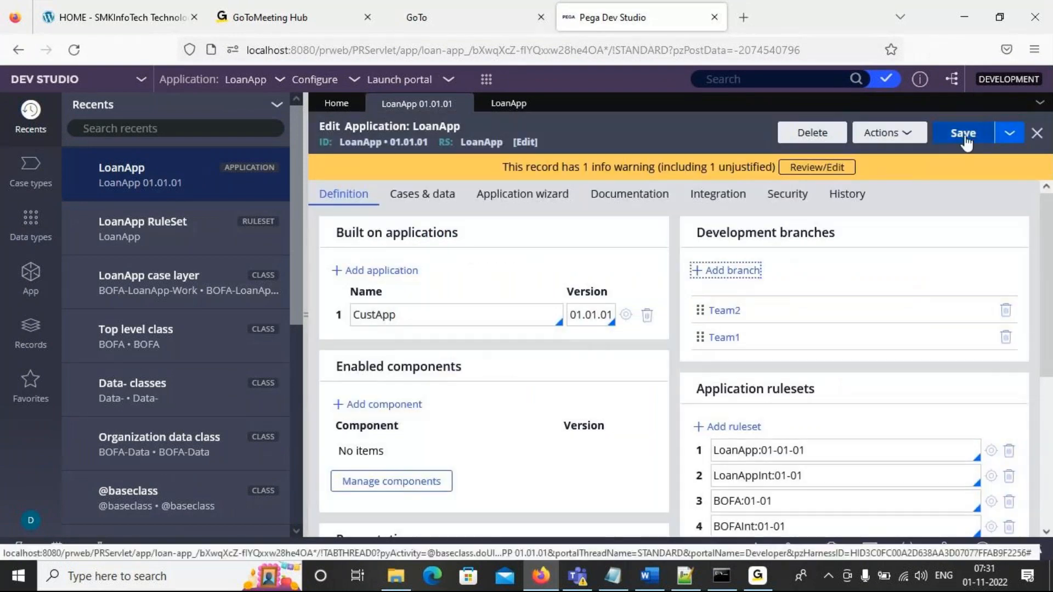
click(962, 133)
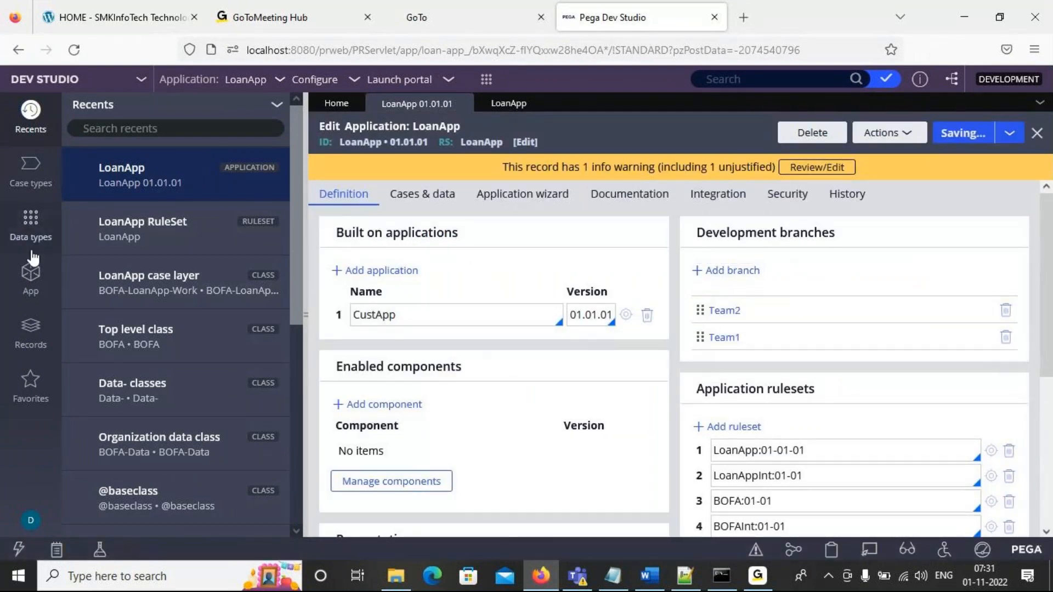
- Refresh the branch list in the App explorer and expand LoanApp to show its development branches
click(32, 272)
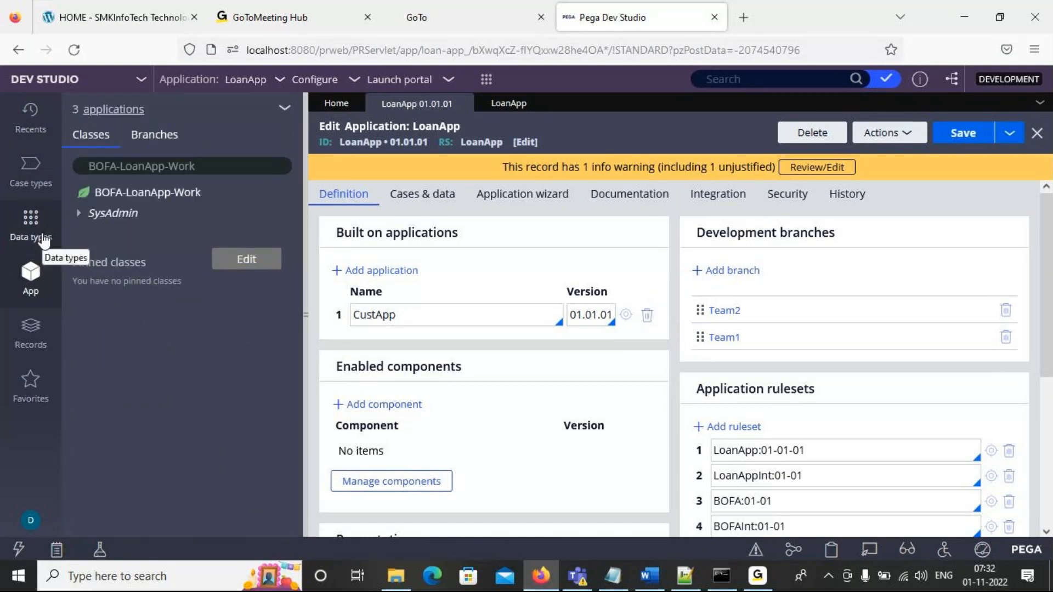
click(165, 135)
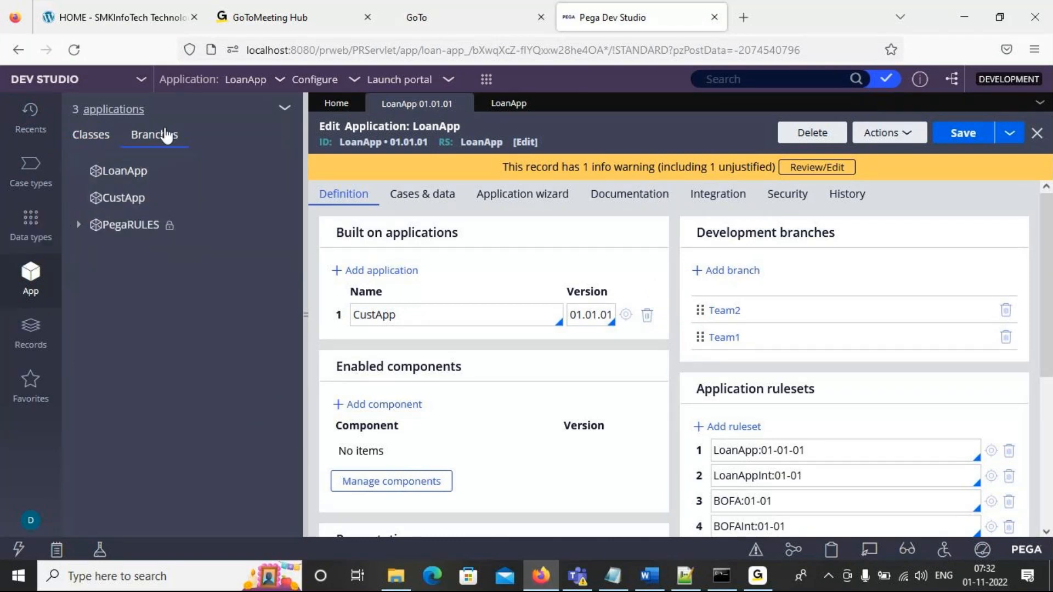
click(293, 107)
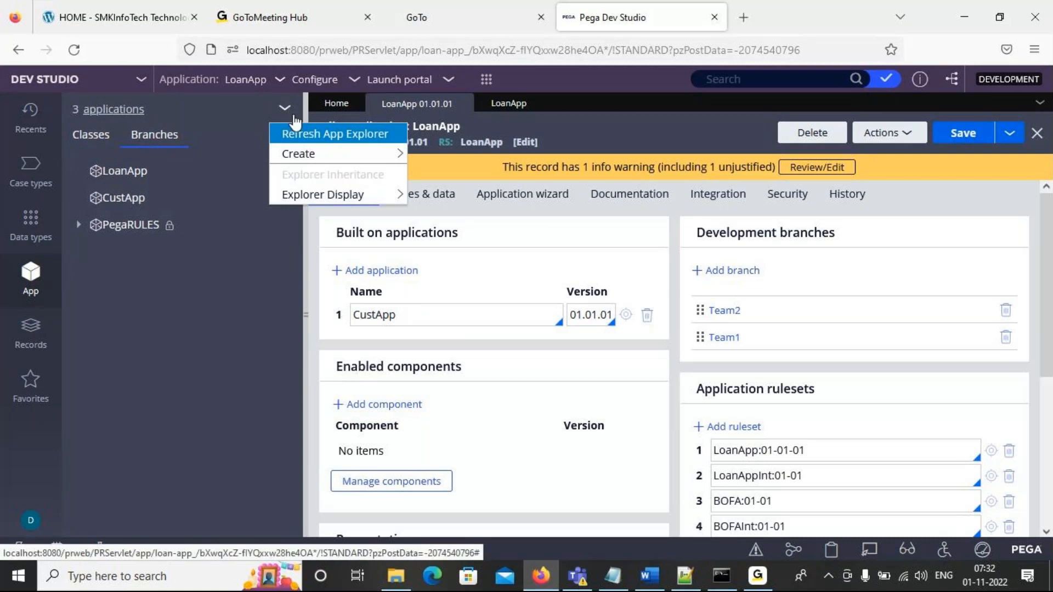
click(289, 134)
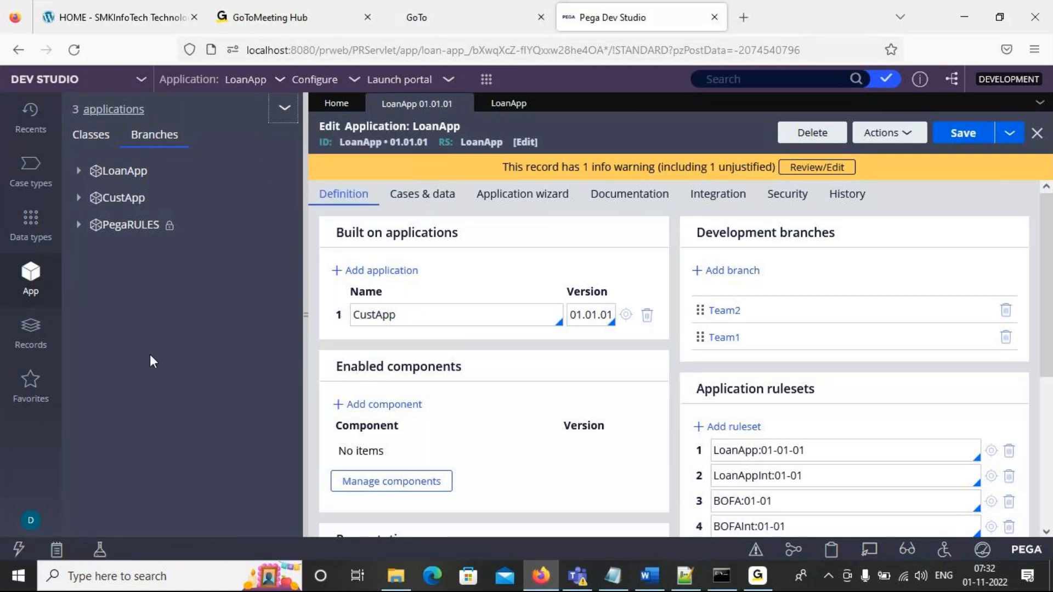
click(79, 173)
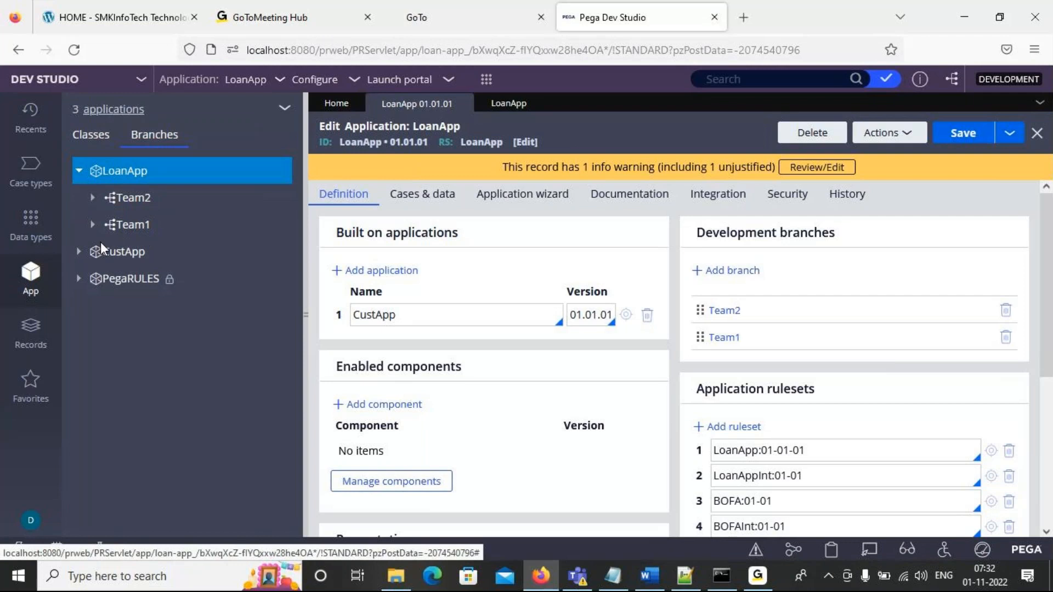
- Try to merge the Team2 branch of LoanApp, proceeding to the Merge Branches wizard
click(132, 202)
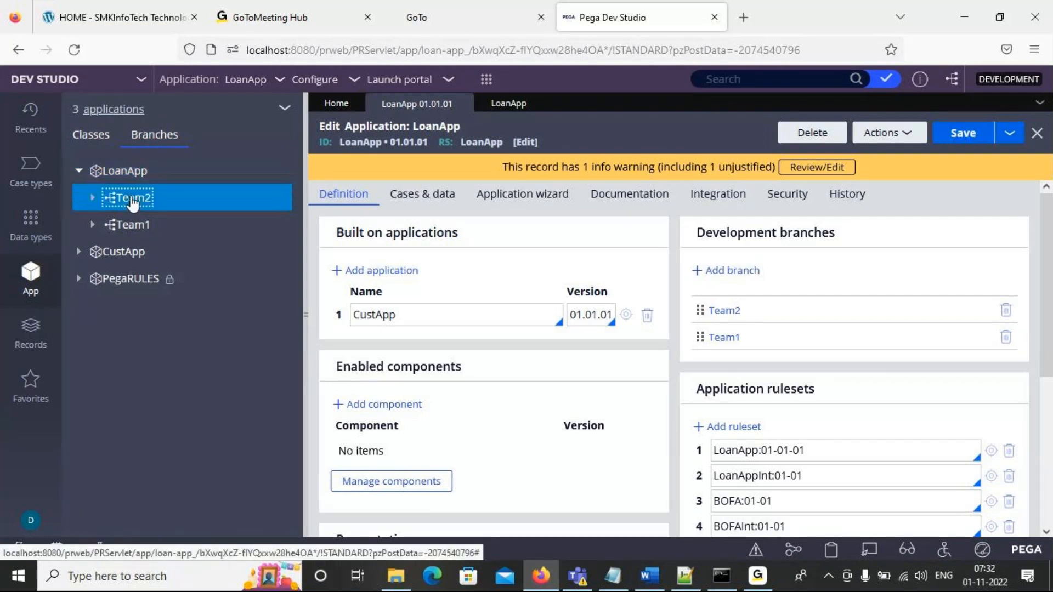
right_click(110, 202)
click(92, 202)
right_click(138, 206)
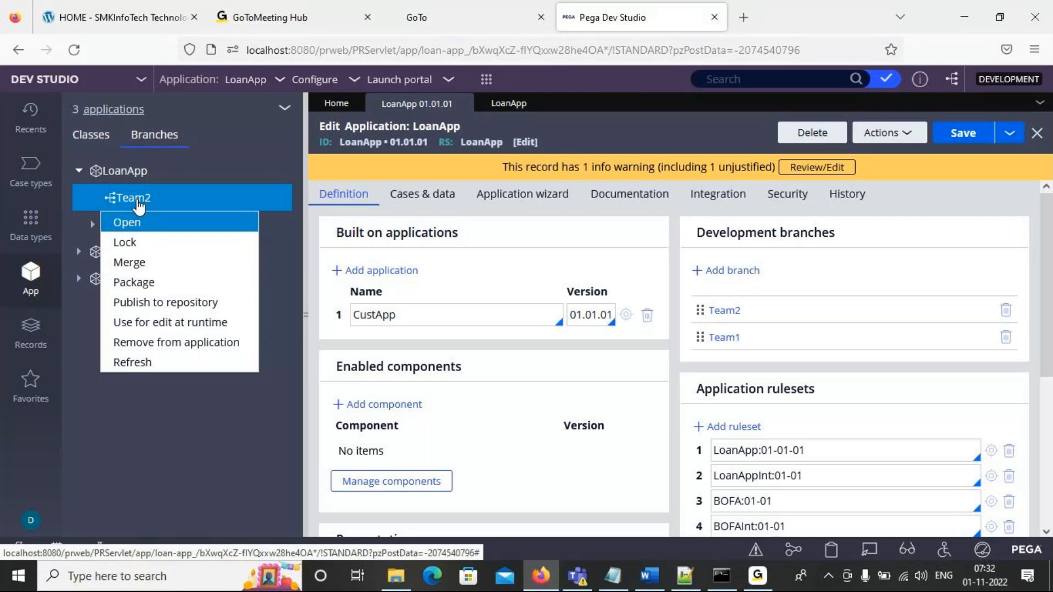
click(133, 261)
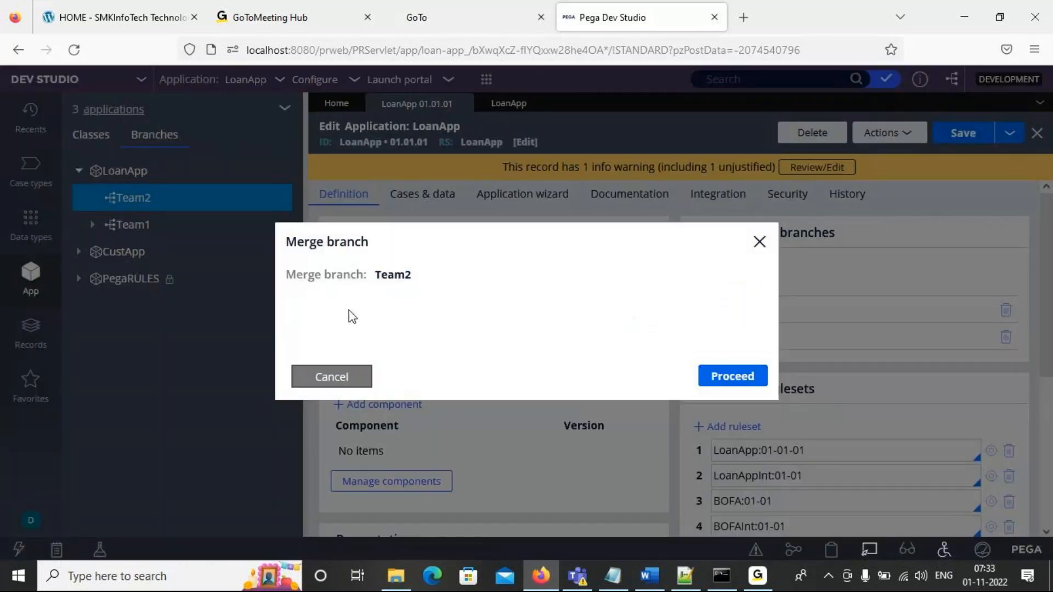
click(733, 383)
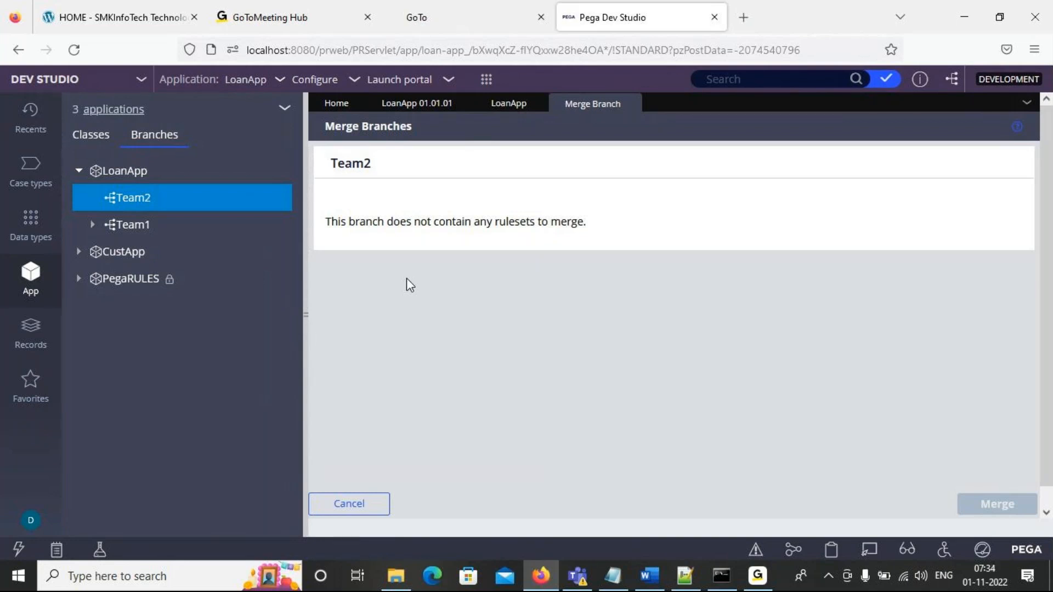
- Lock and save version 01-01-01 of the LoanApp ruleset, entering and confirming a lock password
click(431, 107)
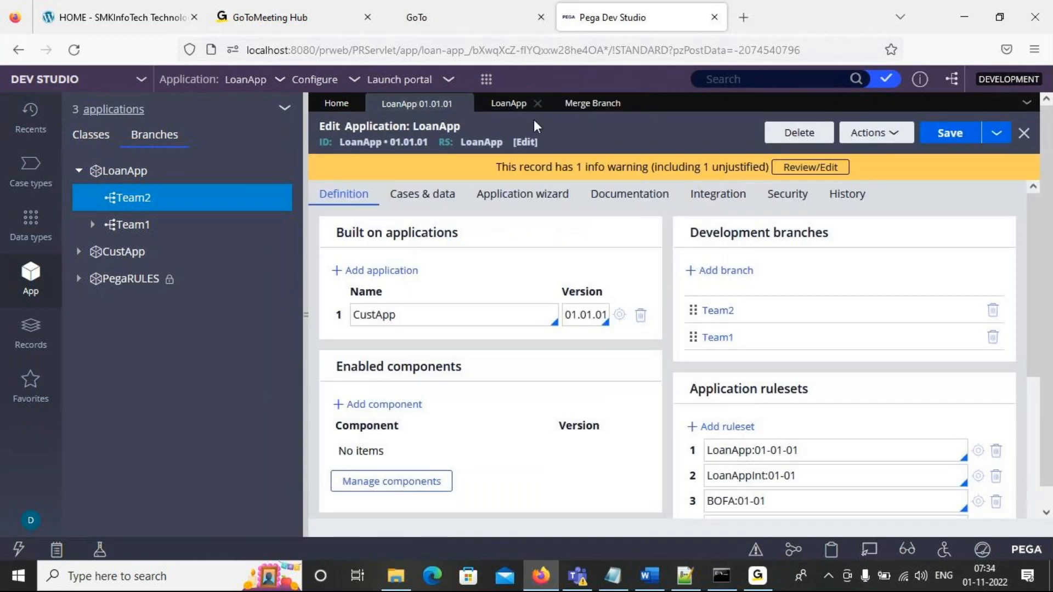
click(752, 453)
click(518, 109)
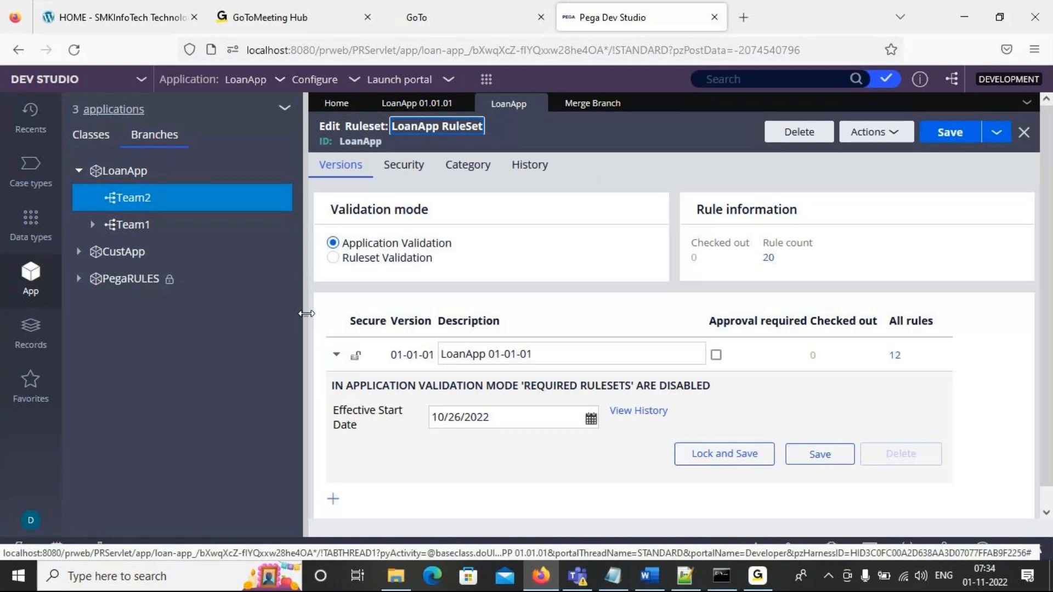
click(306, 313)
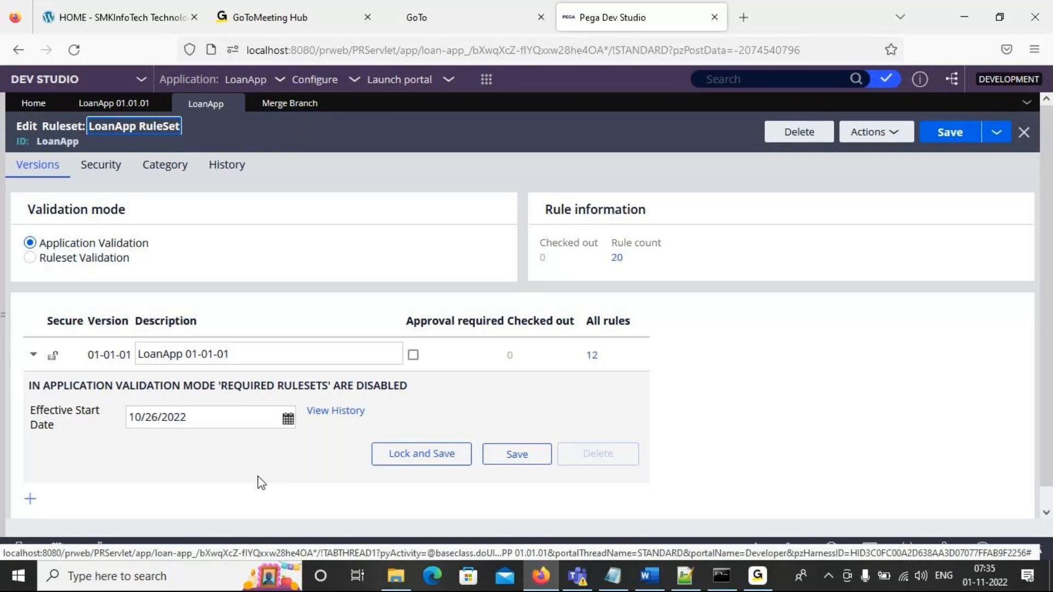
click(419, 463)
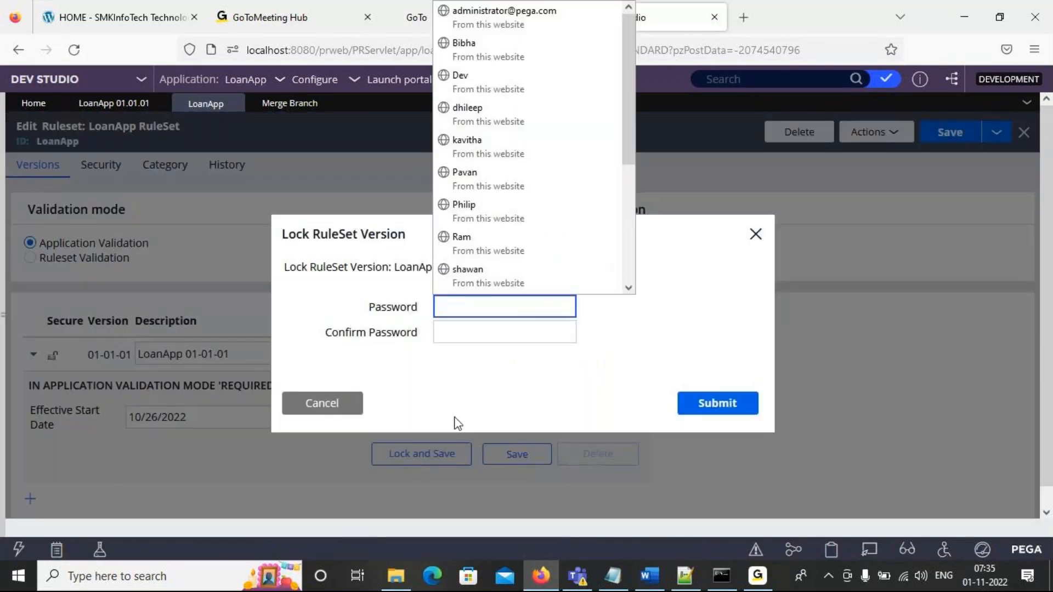
click(616, 342)
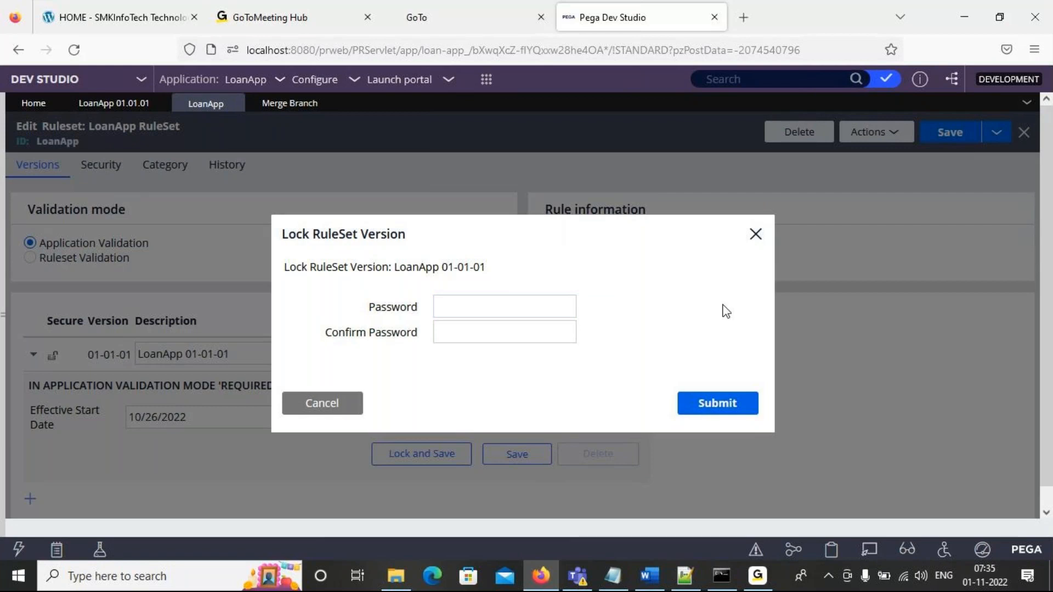
click(501, 302)
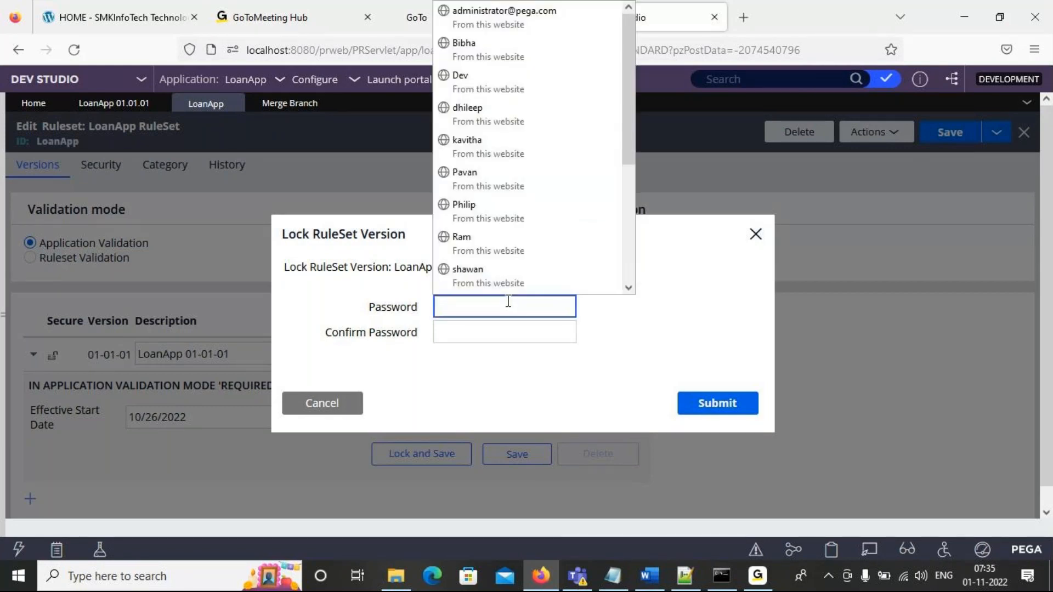
text(rules)
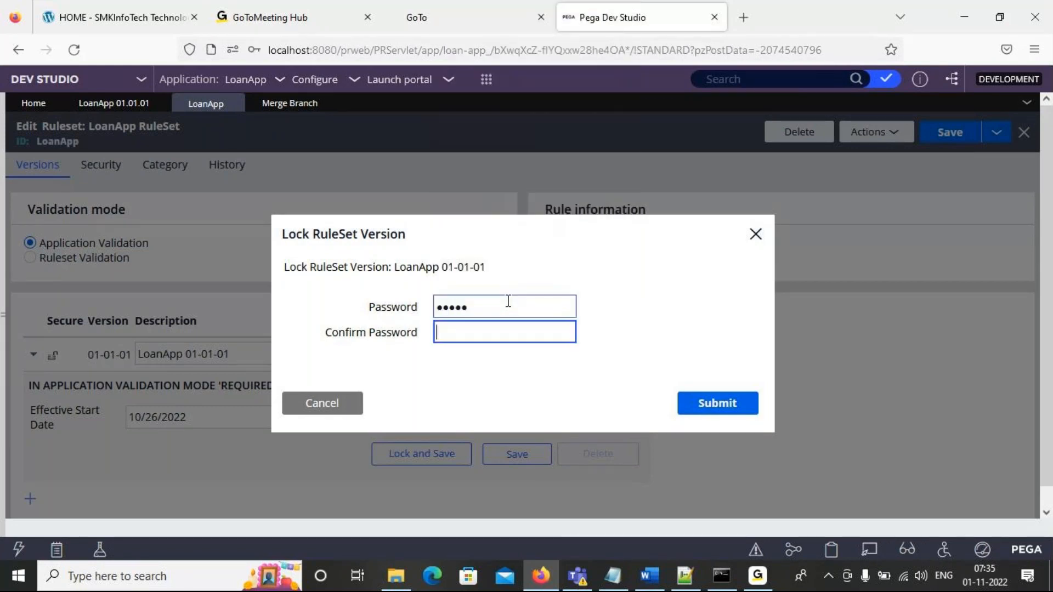
key(Tab)
text(rules)
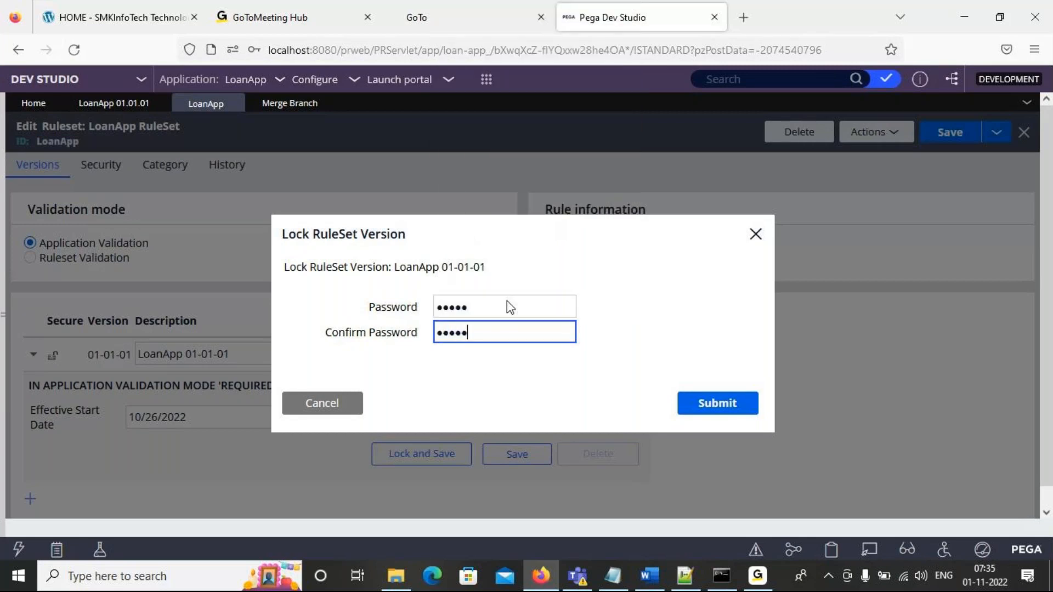
click(725, 411)
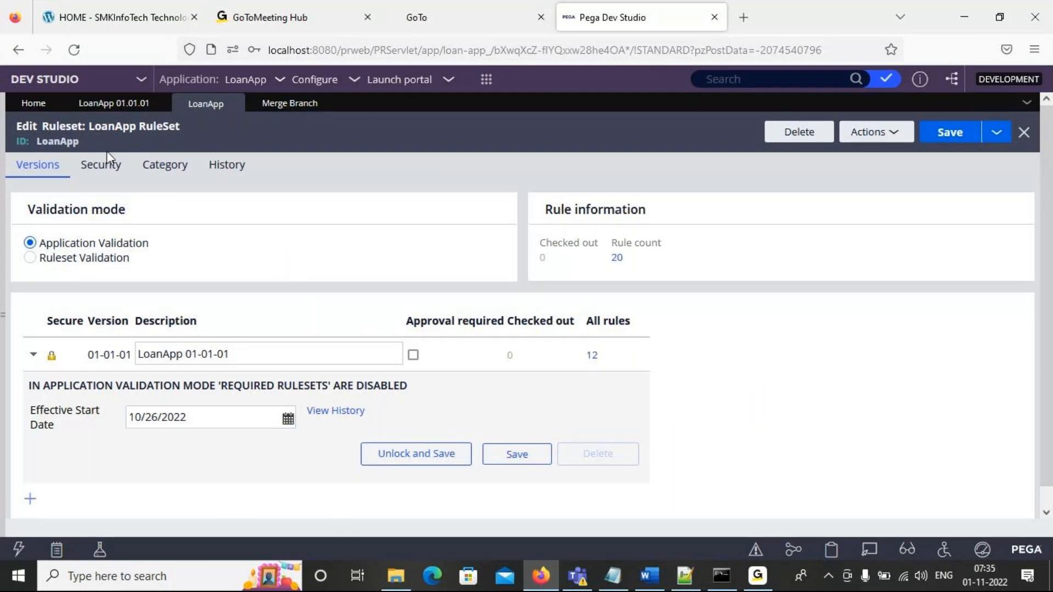
- Open the LoanAppInt ruleset from the LoanApp application and lock its version 01-01-01, entering and confirming a lock password
click(136, 104)
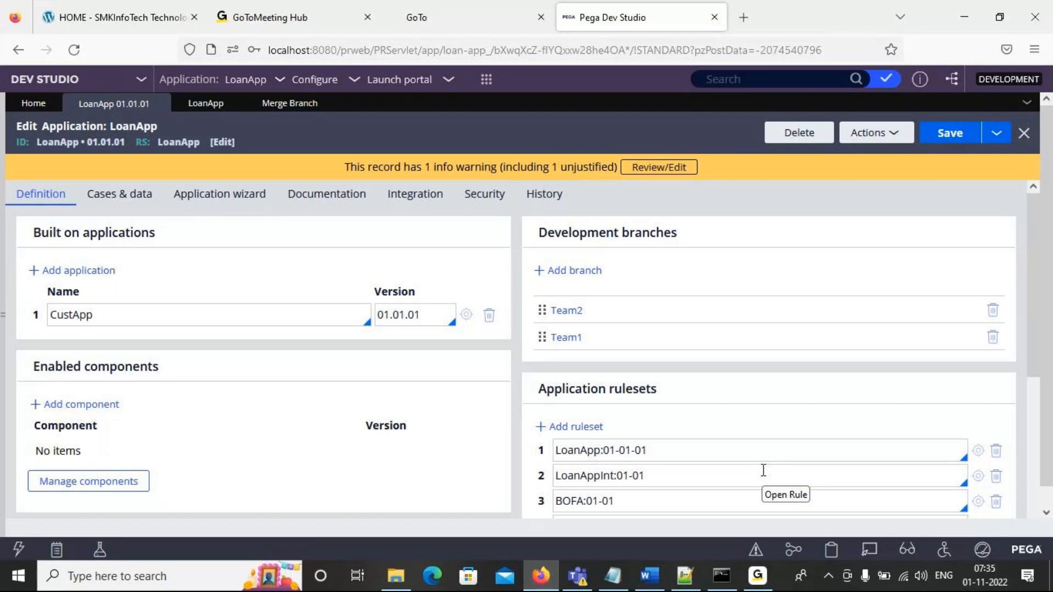
click(978, 475)
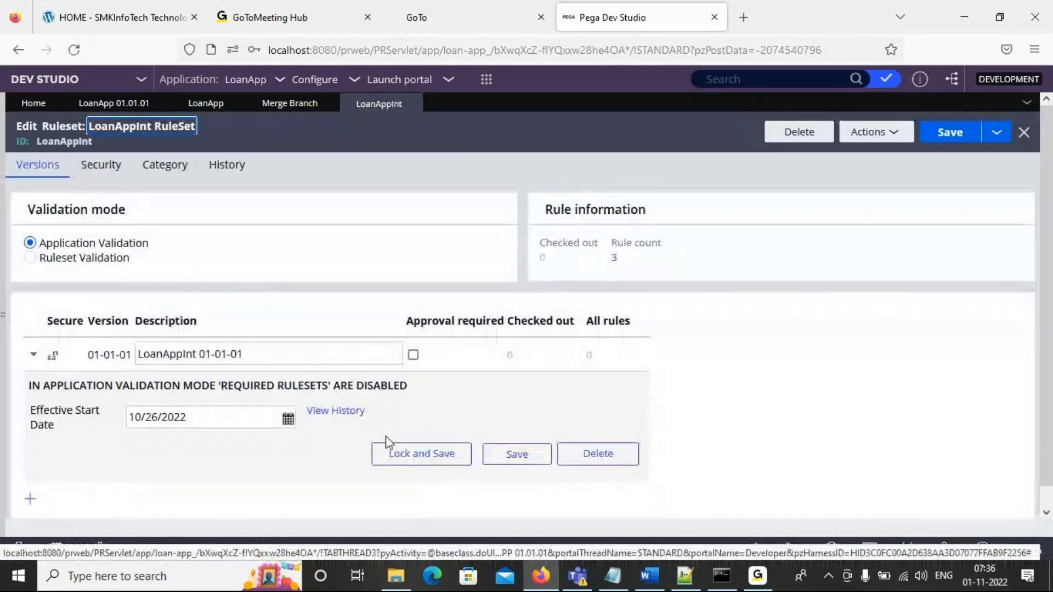
click(406, 465)
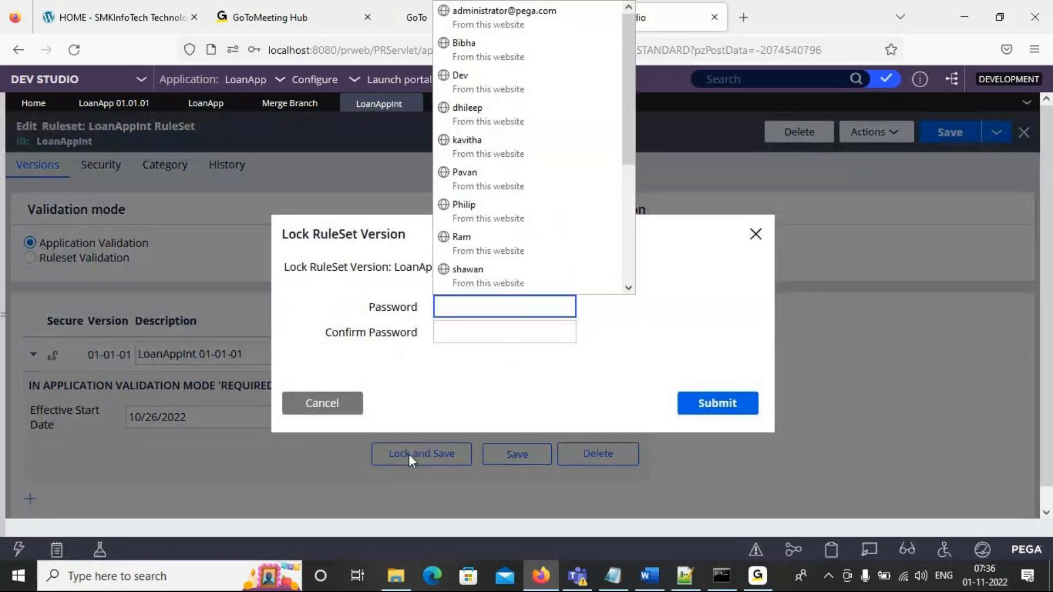
text(•••••)
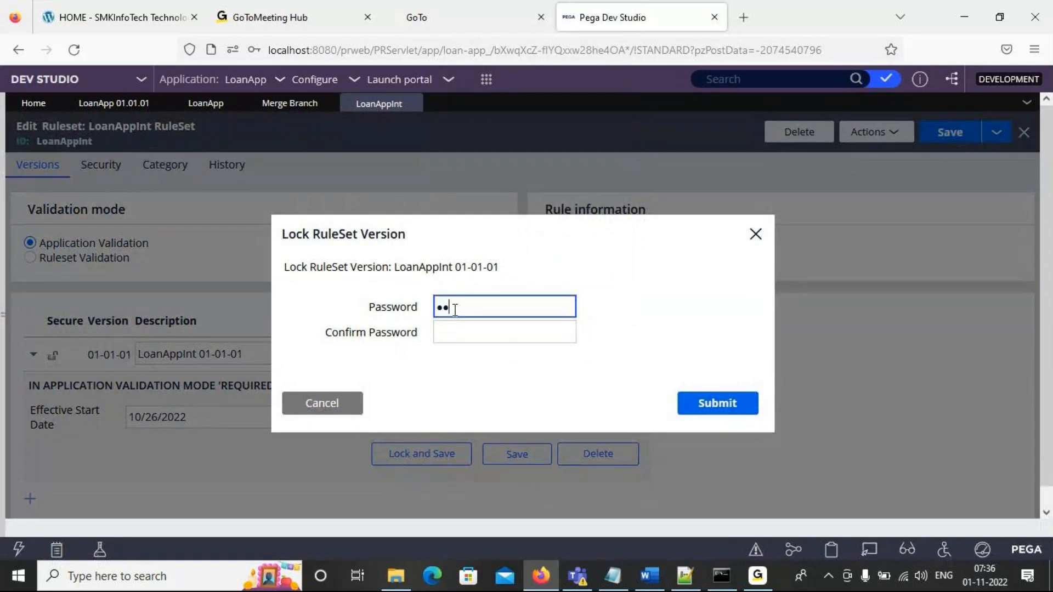
key(Tab)
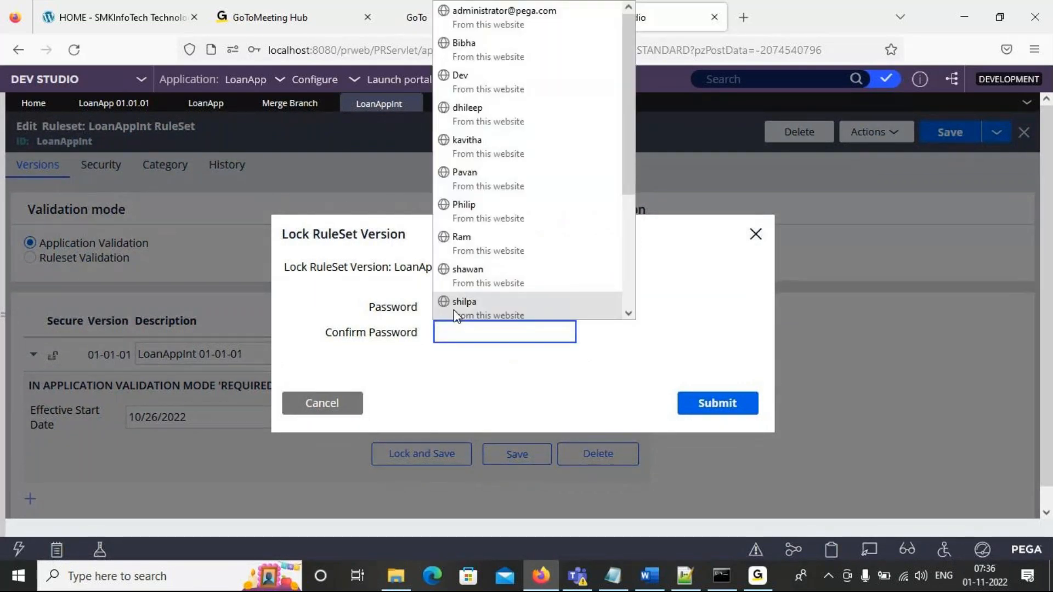
text(•••••)
click(738, 410)
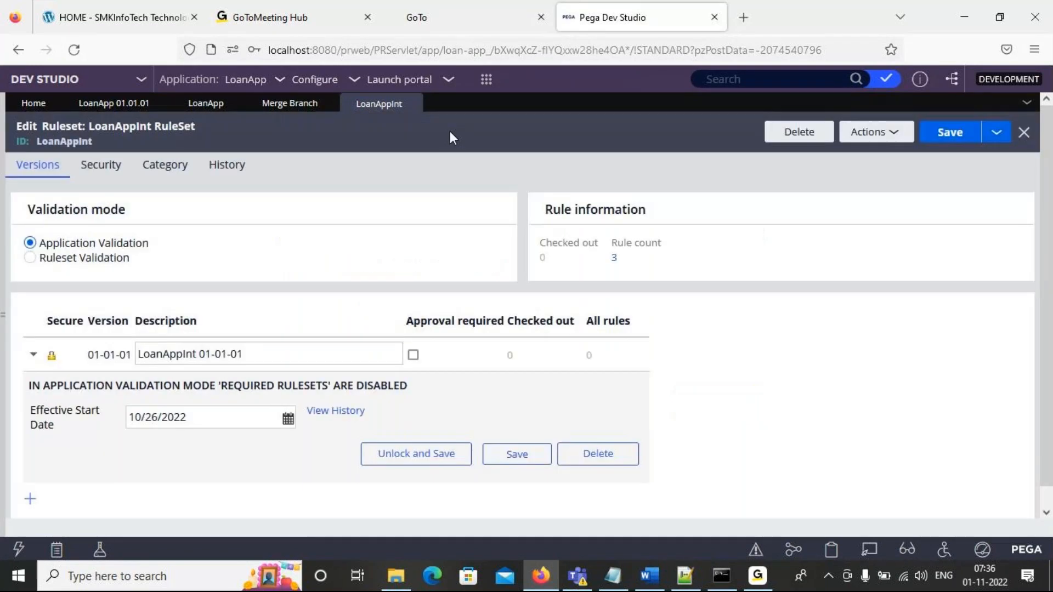
- Open the application packaging wizard to show how a product rule is created for distribution
click(339, 85)
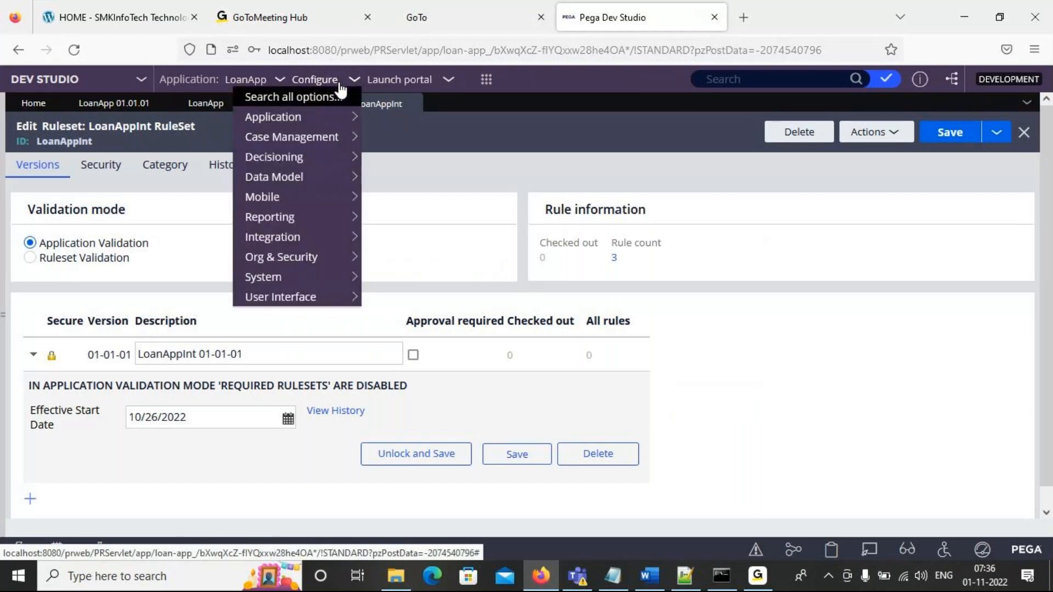
mouse_move(324, 115)
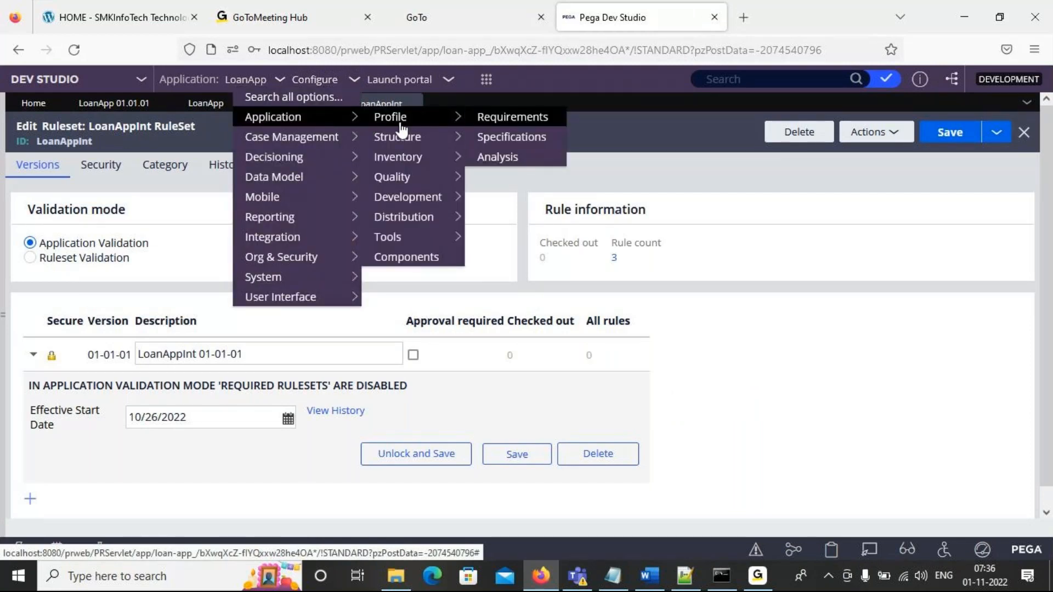
mouse_move(414, 222)
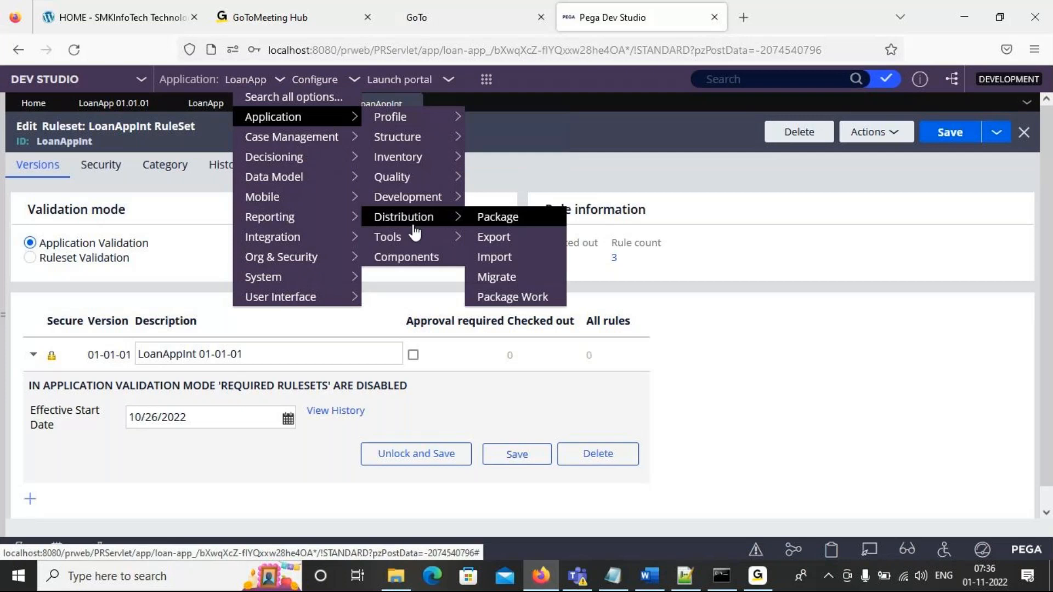
click(495, 218)
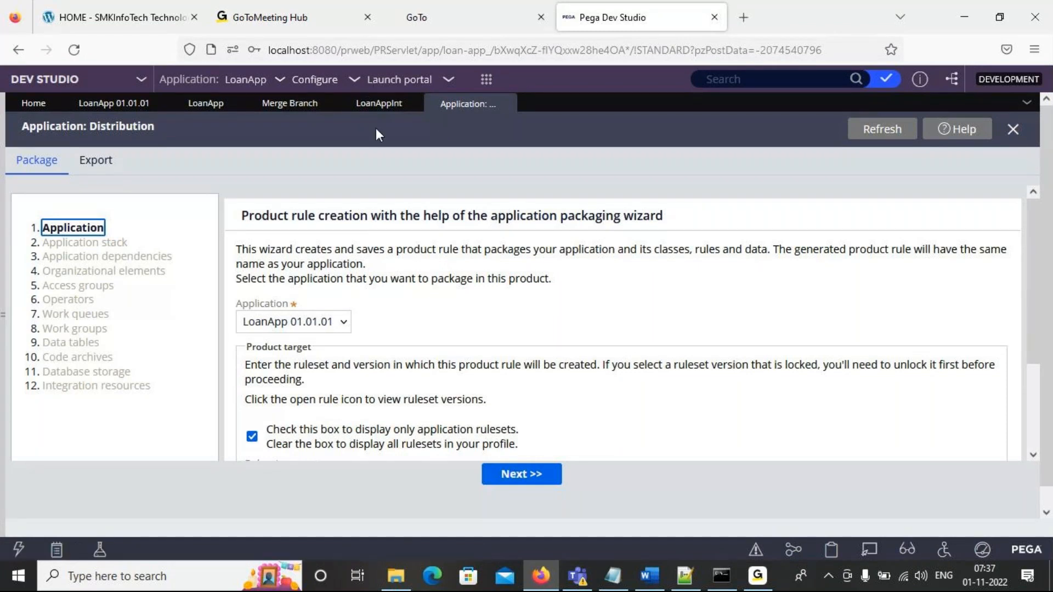
- Create RuleSet Version 01-01-02 for the LoanApp ruleset, updating the current application to include the new version
click(205, 109)
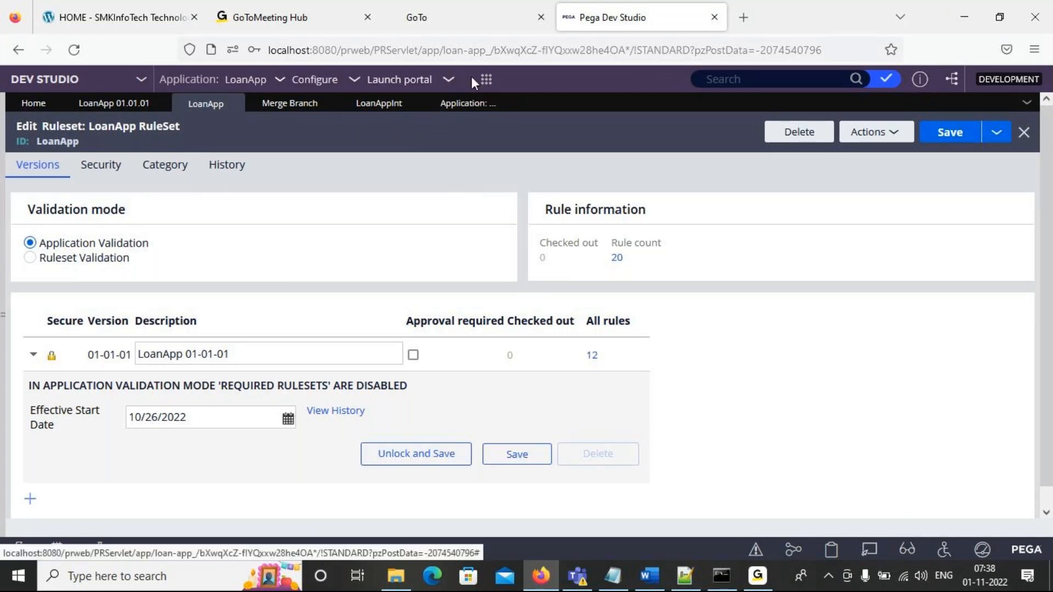
click(485, 84)
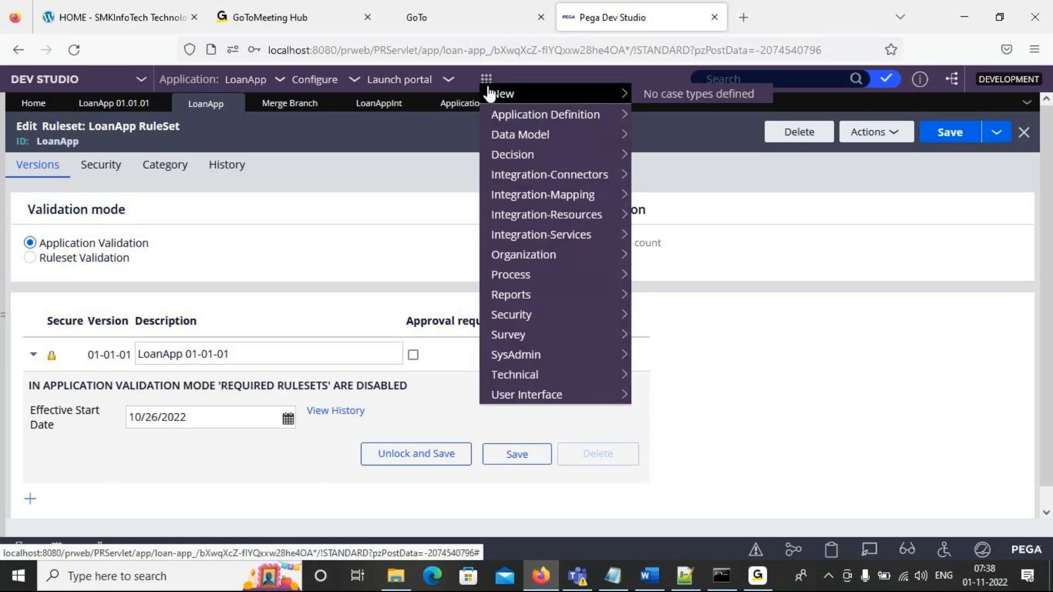
mouse_move(524, 137)
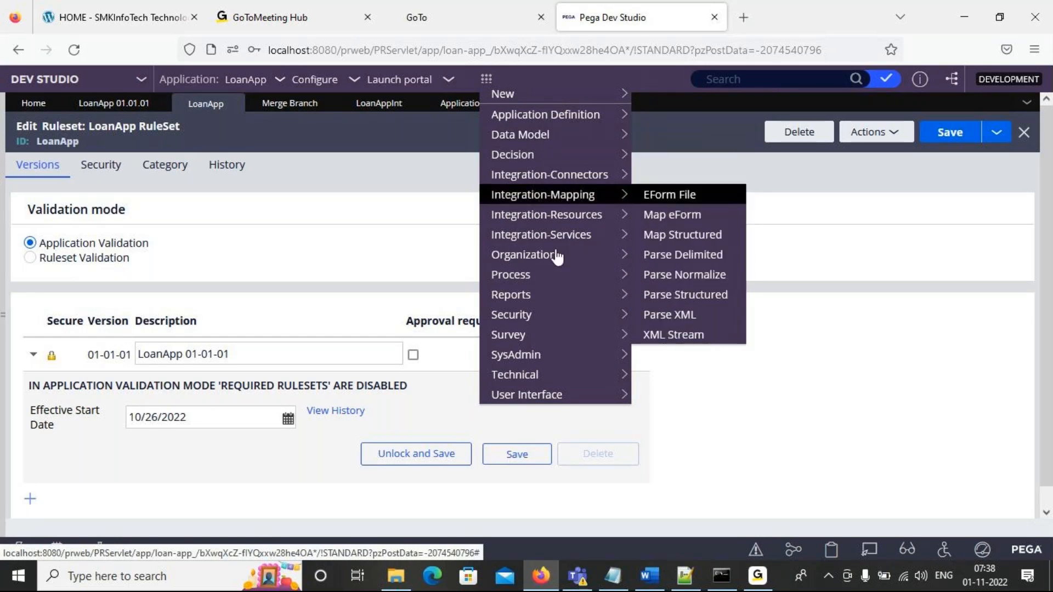
mouse_move(543, 357)
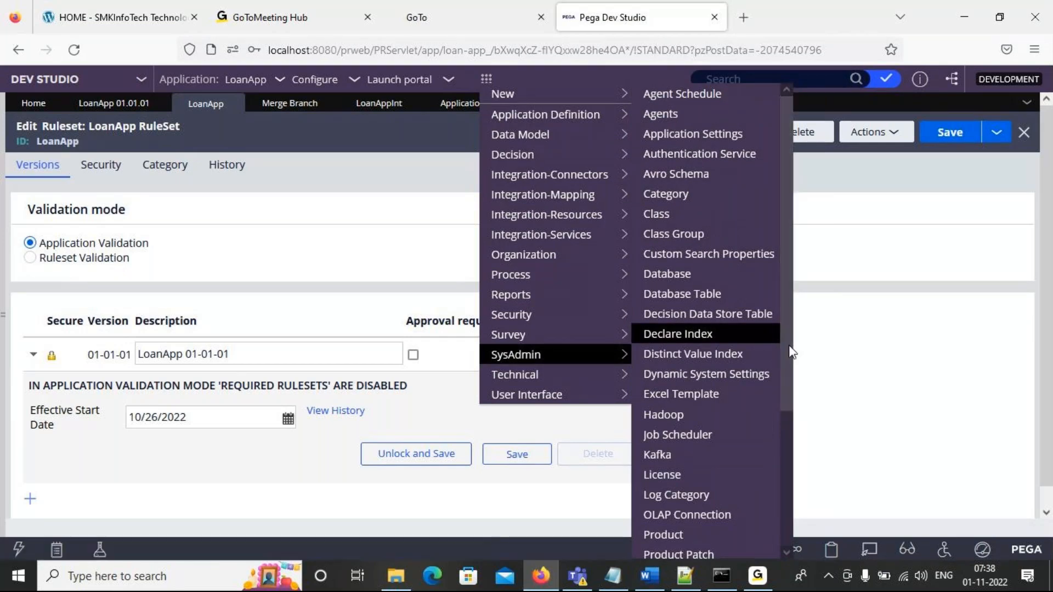
drag(788, 347, 790, 480)
click(720, 469)
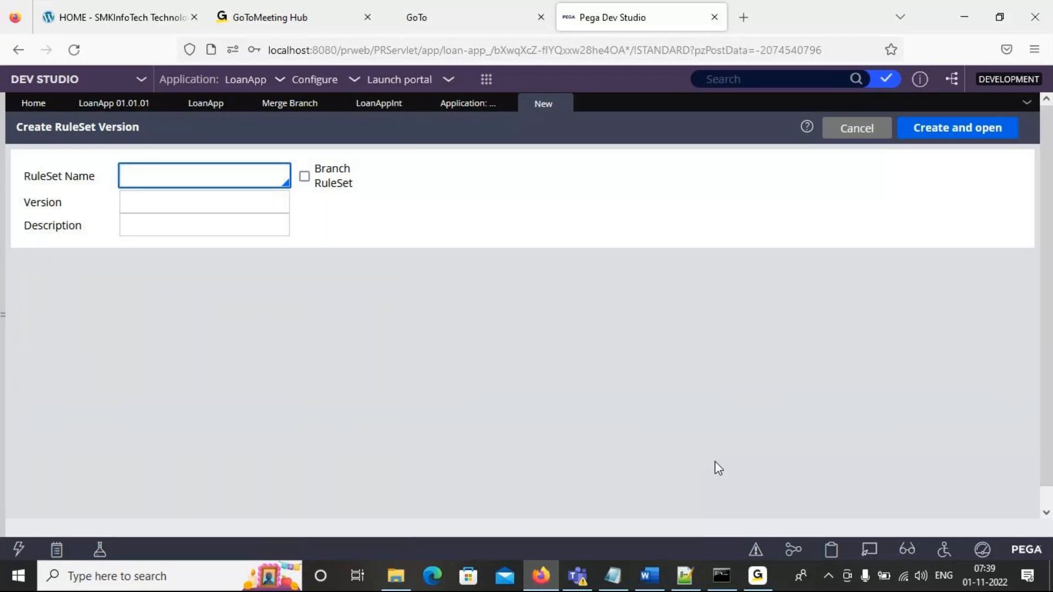
text(lo)
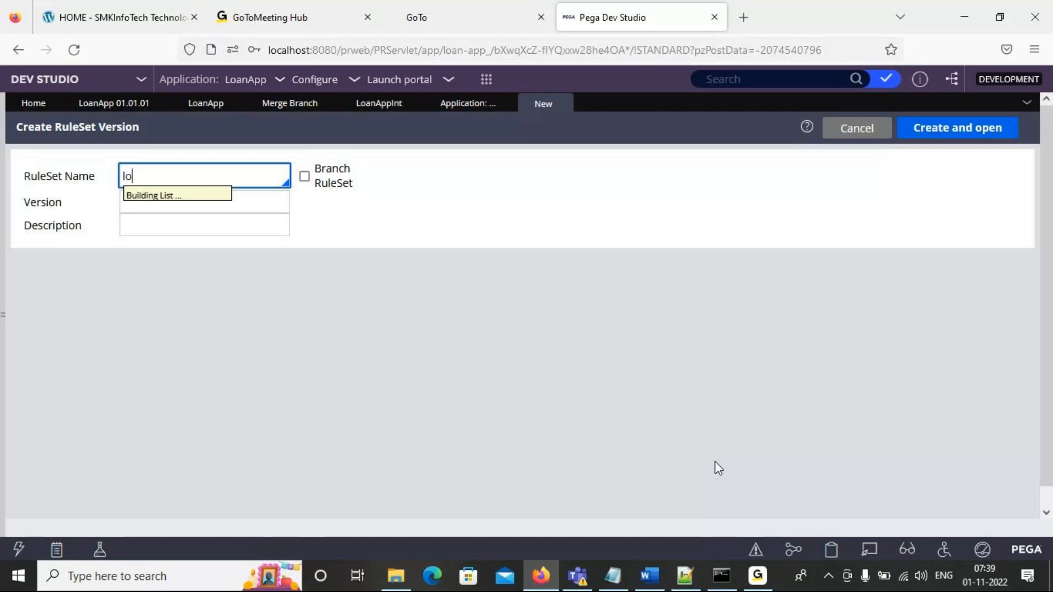
key(Return)
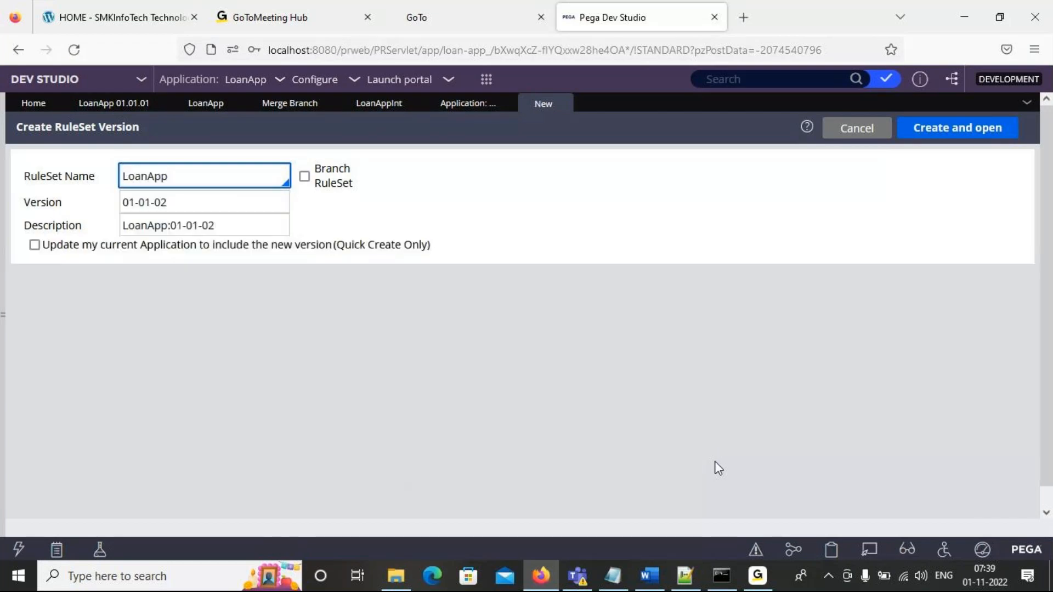
click(176, 203)
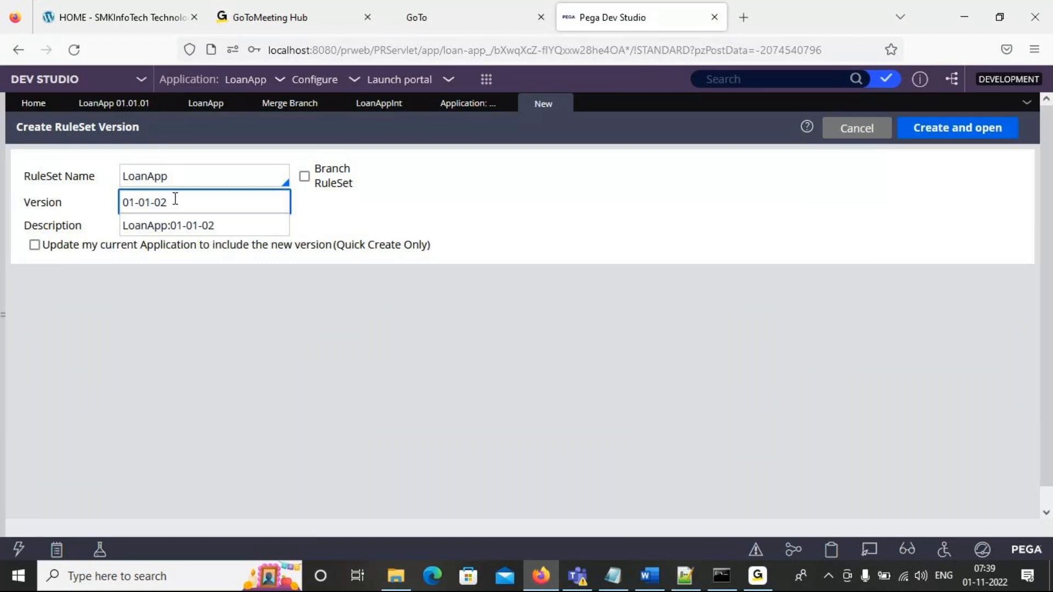
click(134, 202)
click(34, 245)
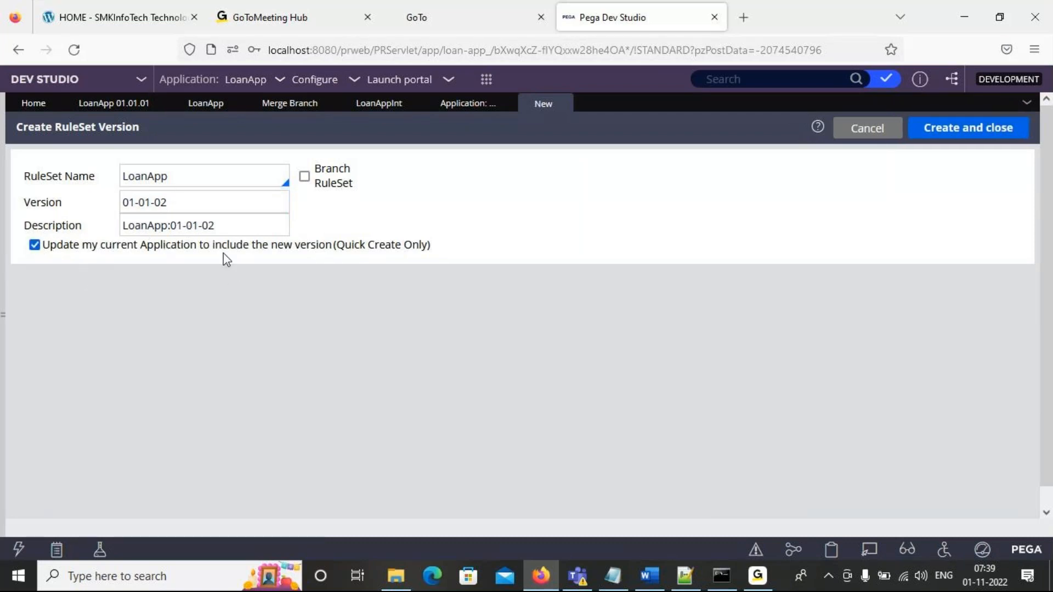
click(976, 131)
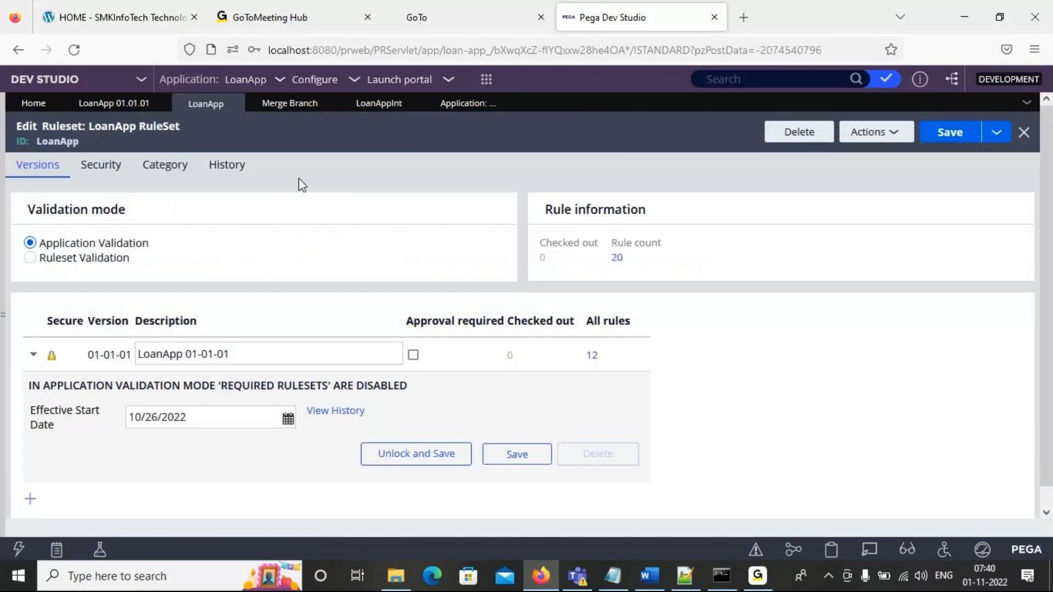
- Refresh the LoanApp application record and examine each part of the LoanApp ruleset's version number in the application rulesets
click(126, 105)
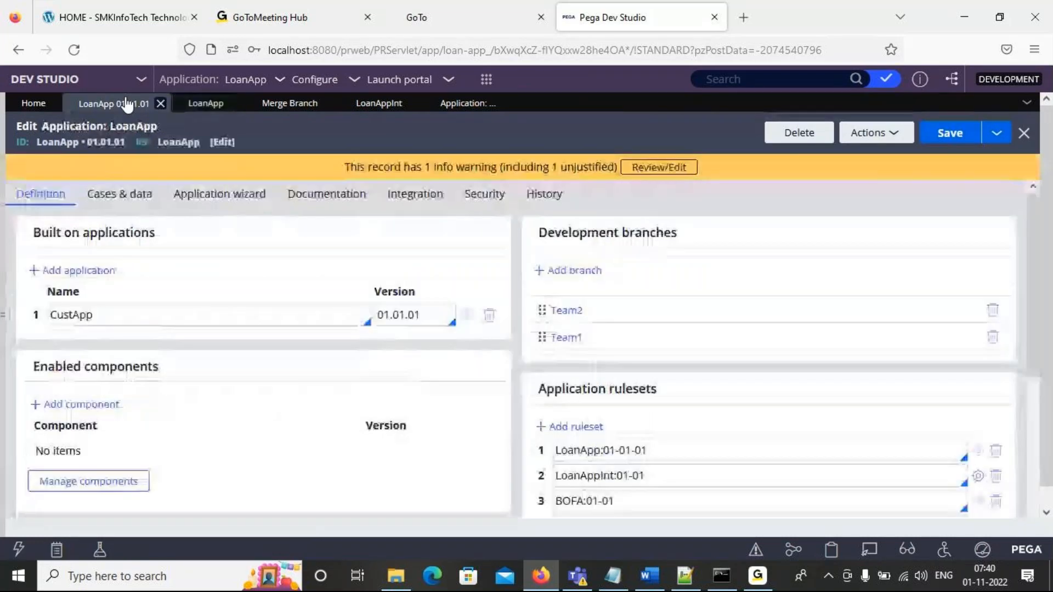
click(902, 139)
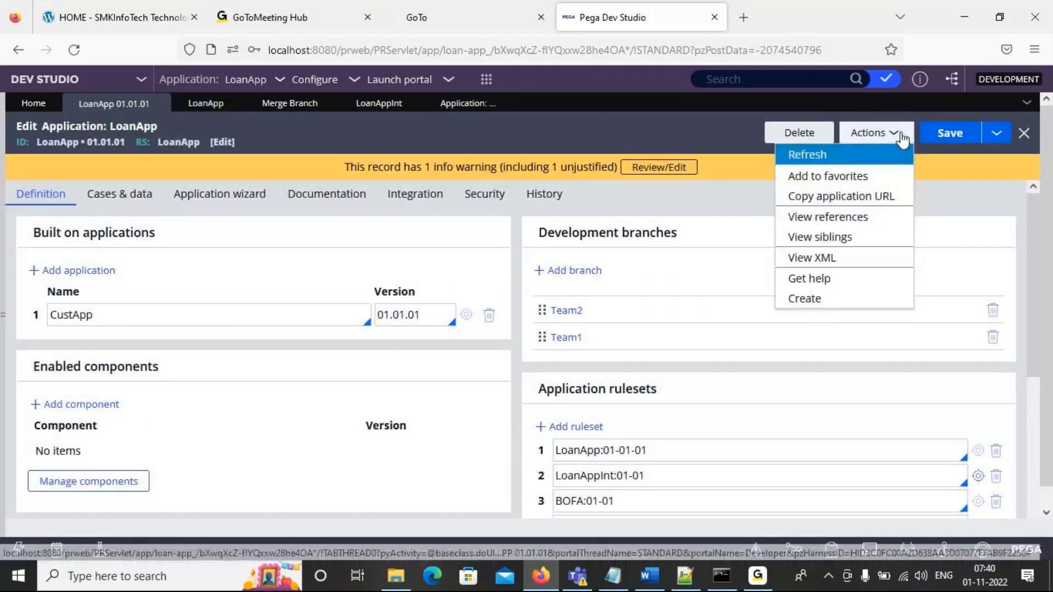
click(859, 155)
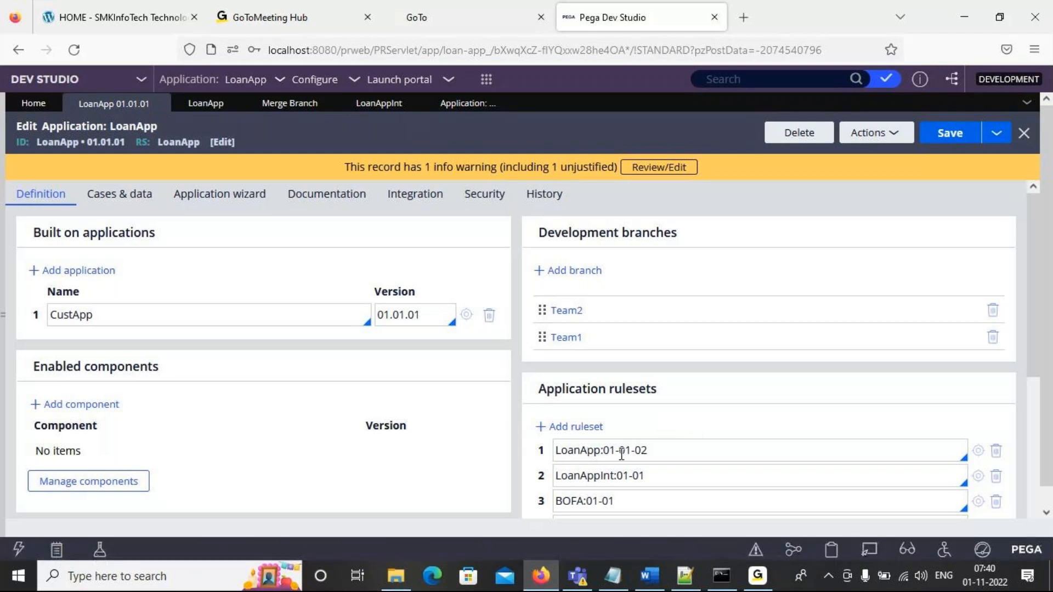
click(658, 450)
drag(647, 450, 603, 449)
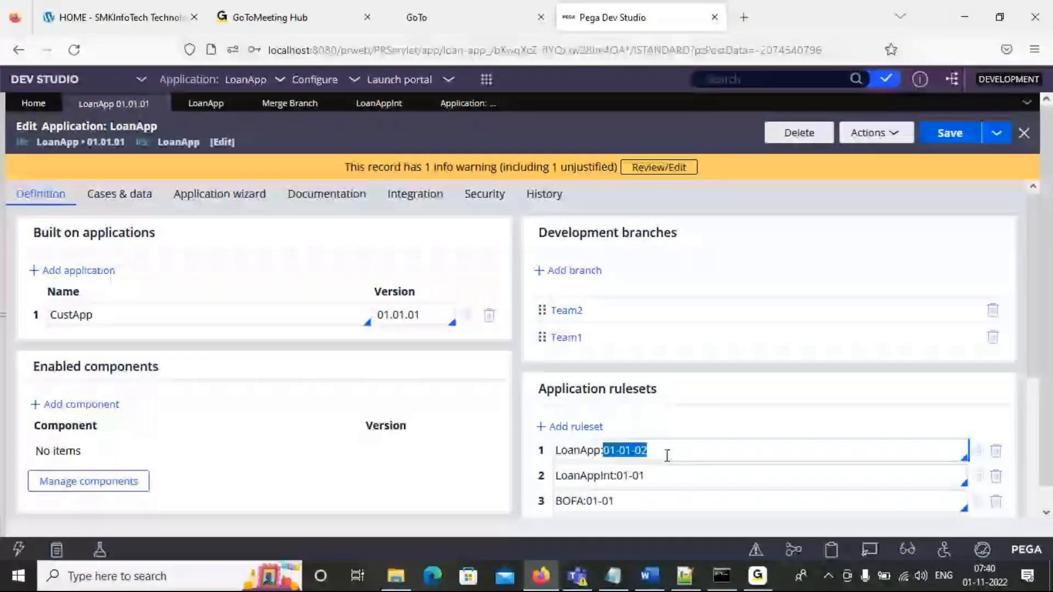
double_click(640, 450)
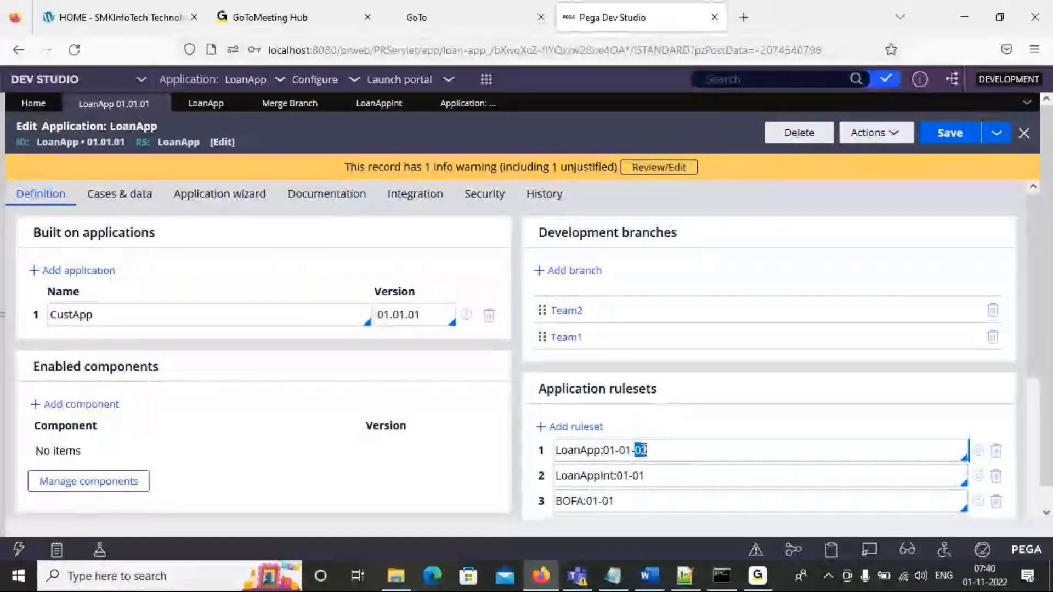
double_click(624, 450)
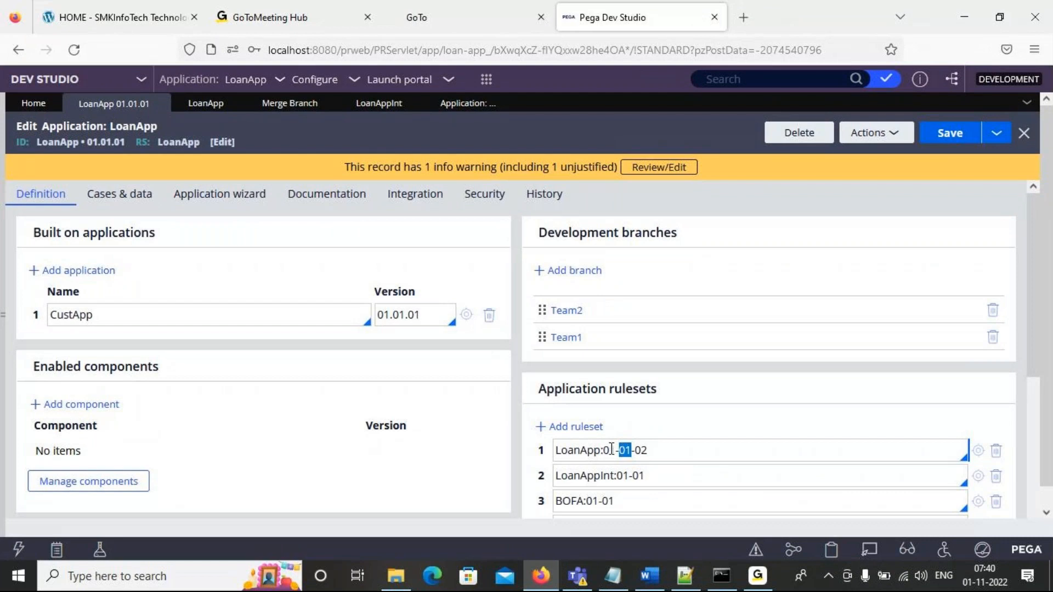
double_click(608, 450)
drag(1029, 279, 1040, 329)
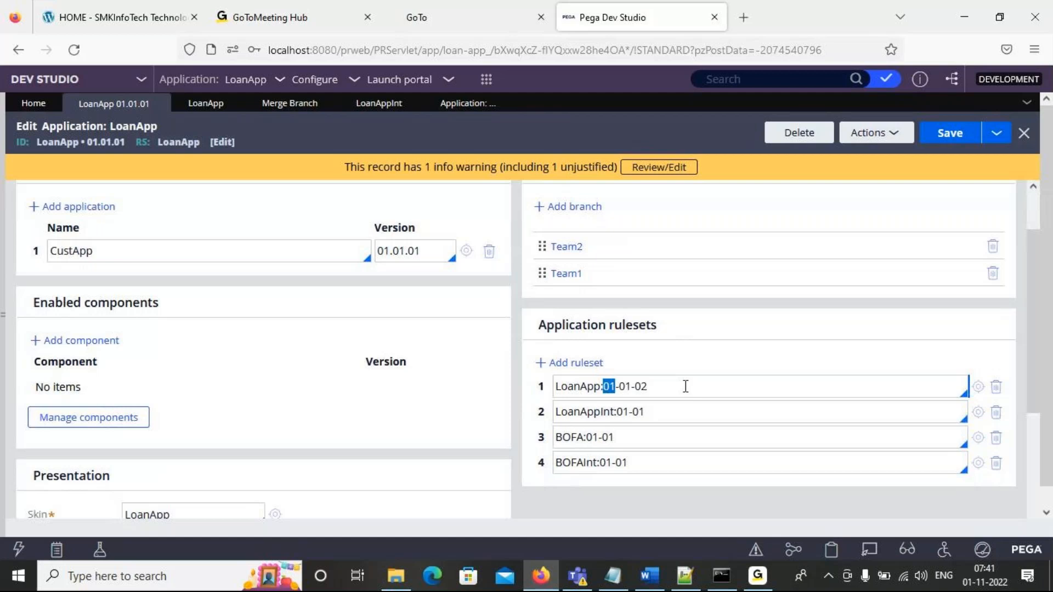
double_click(640, 386)
- Open the export page of the application distribution wizard, review the application name and version choices, and refresh the page
click(452, 110)
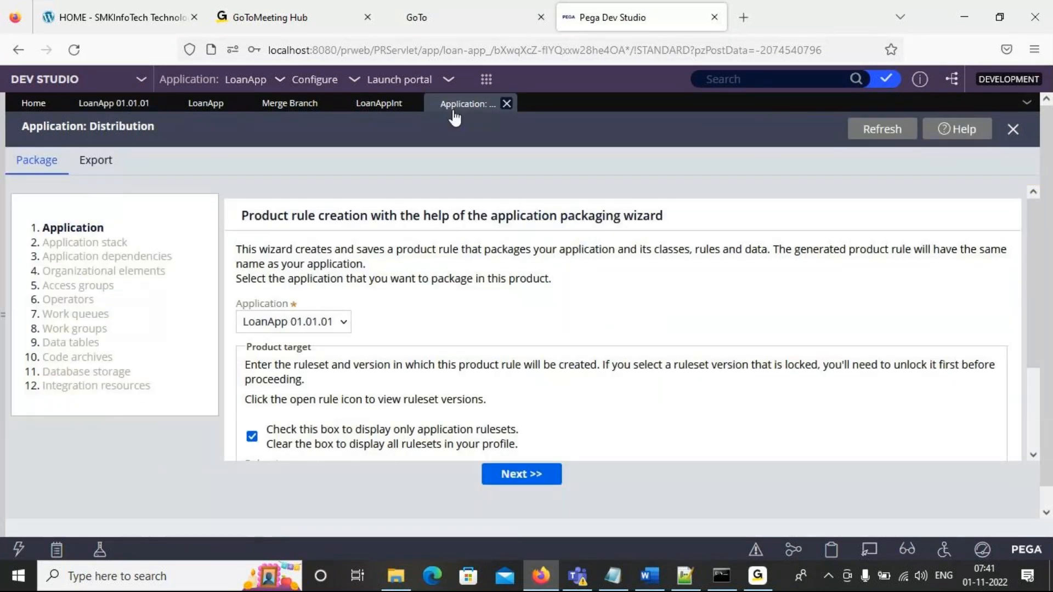
click(96, 161)
click(144, 271)
click(261, 302)
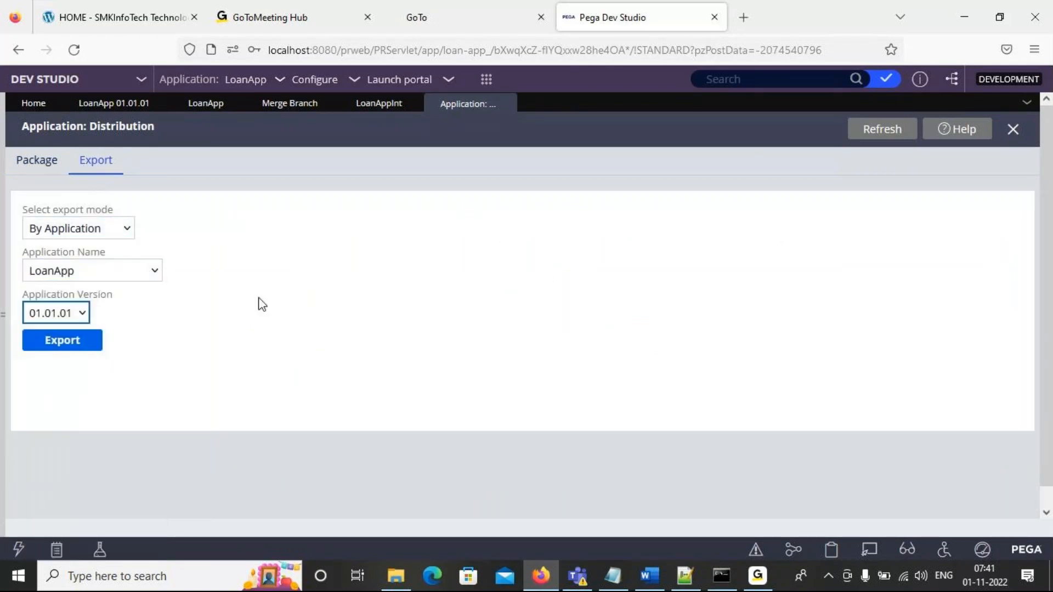
click(83, 317)
click(184, 303)
click(887, 140)
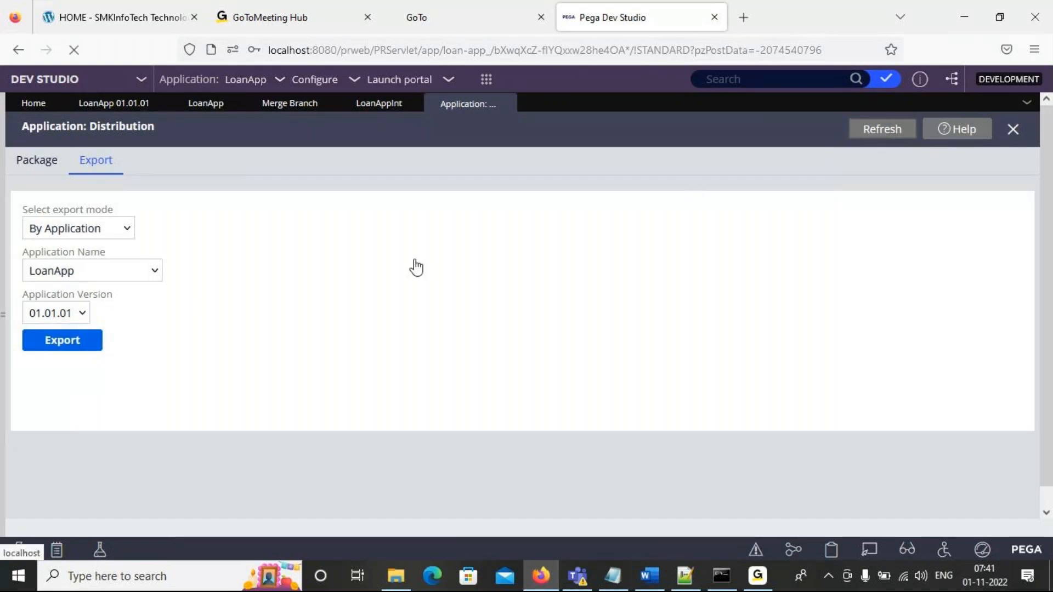
- Set the export mode to By RuleSet and select the LoanApp ruleset with version 01-01-02
click(127, 230)
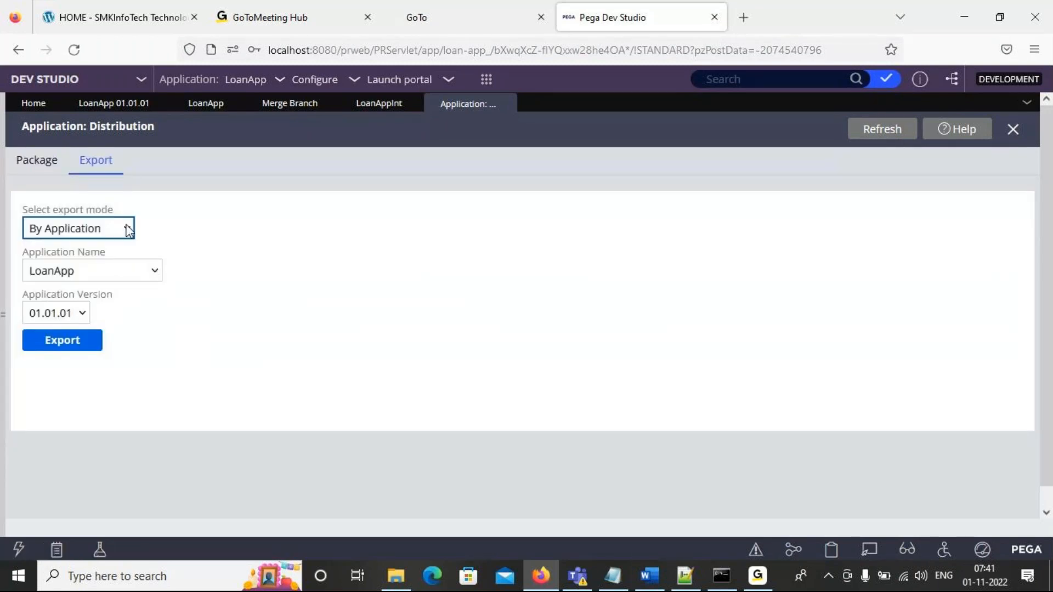
click(127, 229)
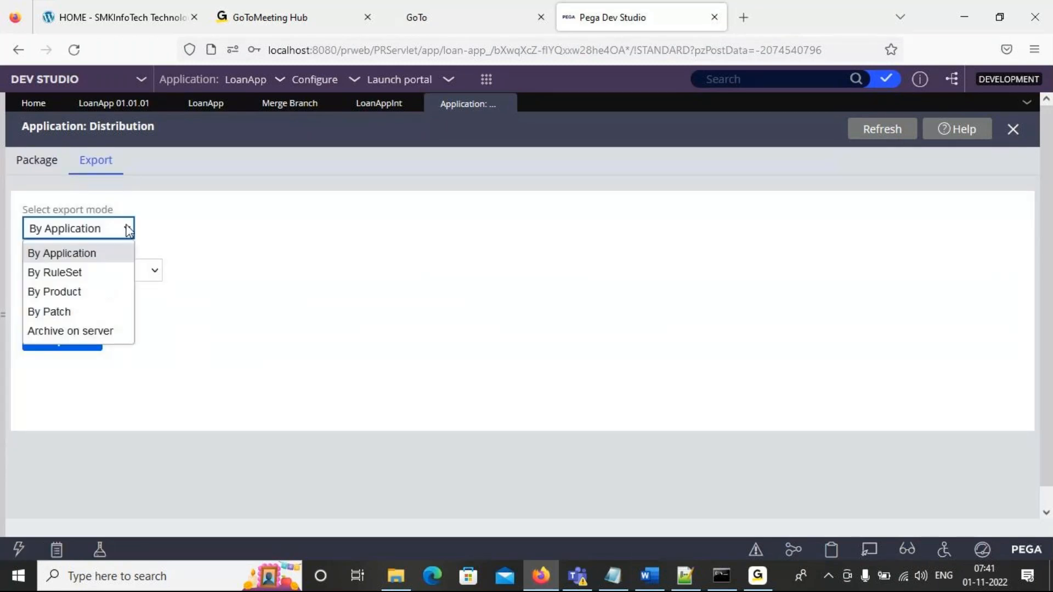
click(108, 274)
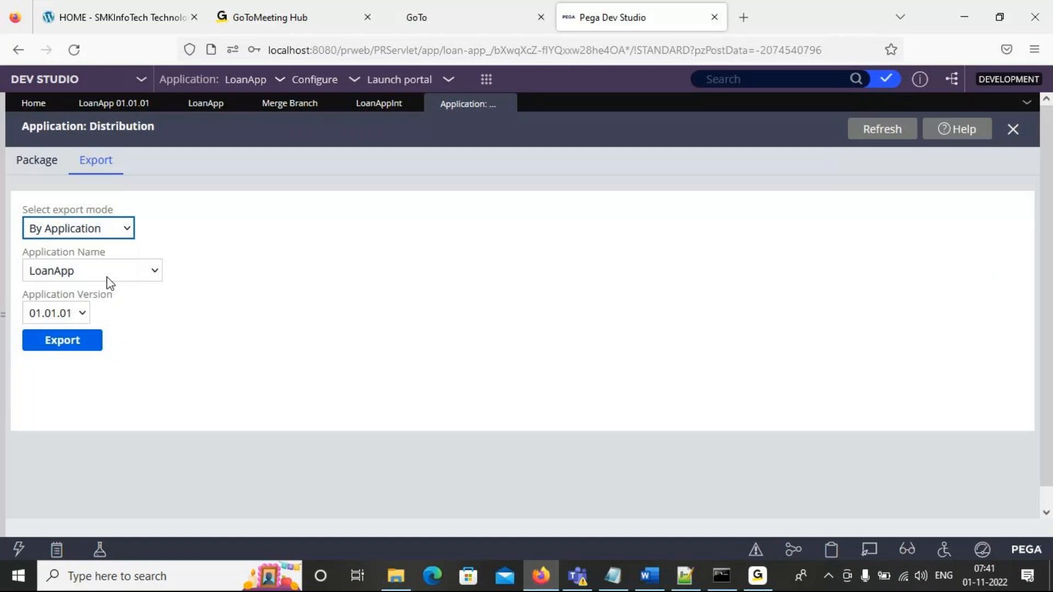
click(134, 274)
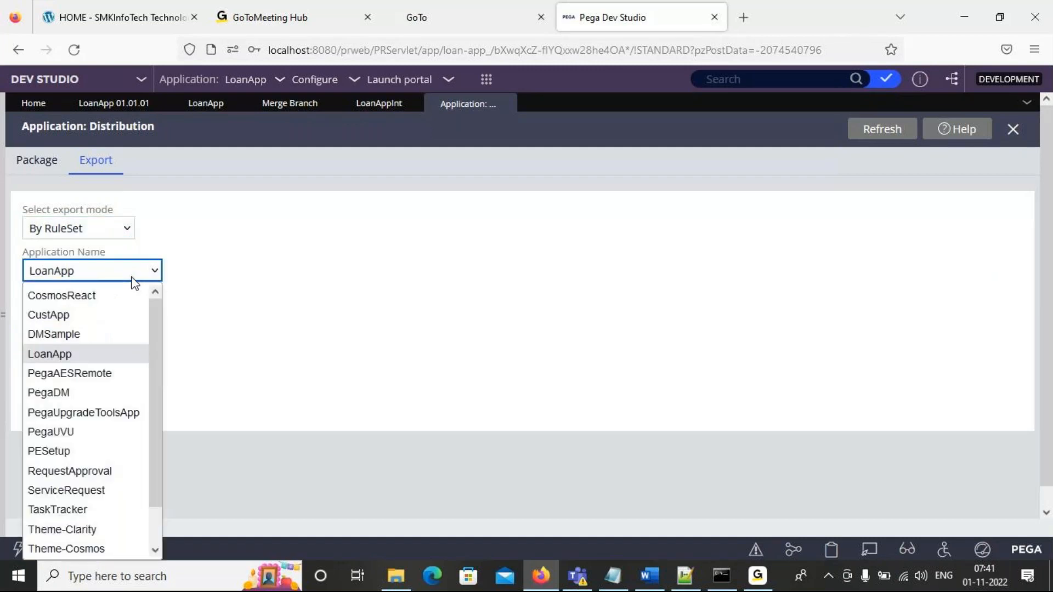
click(97, 358)
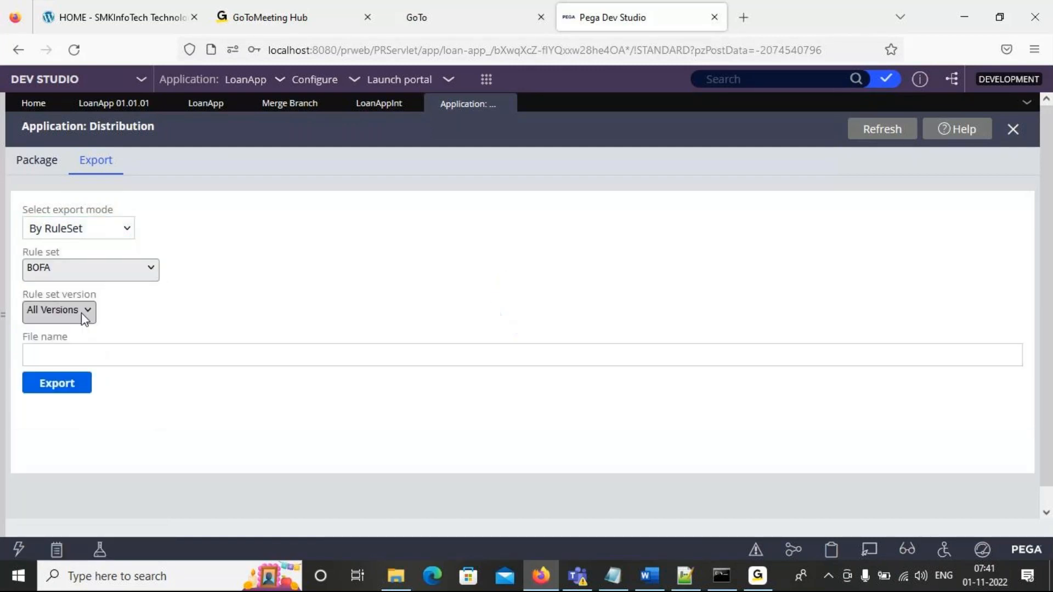
click(108, 268)
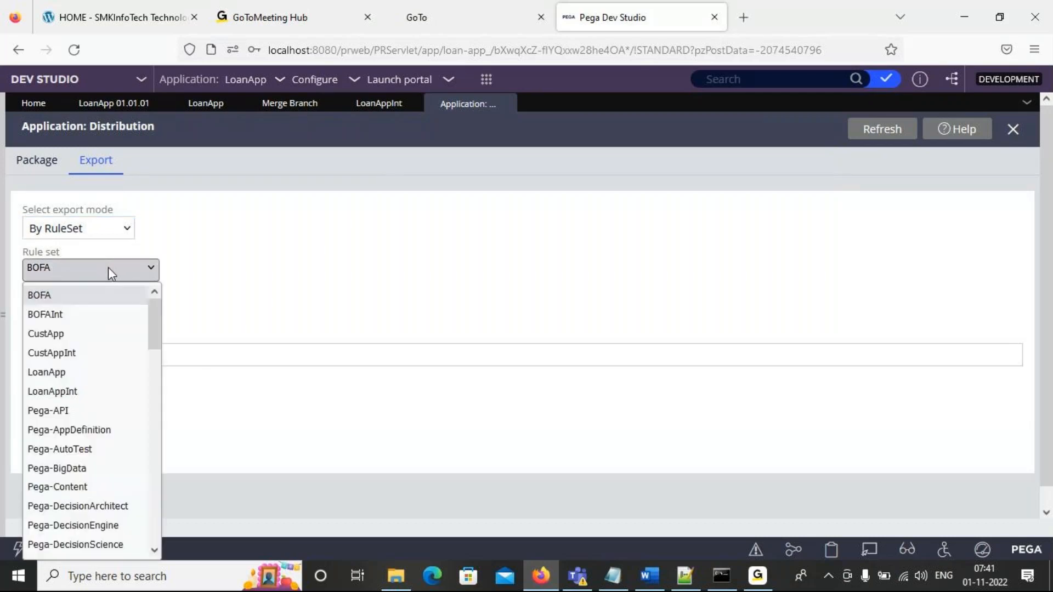
click(111, 372)
click(85, 312)
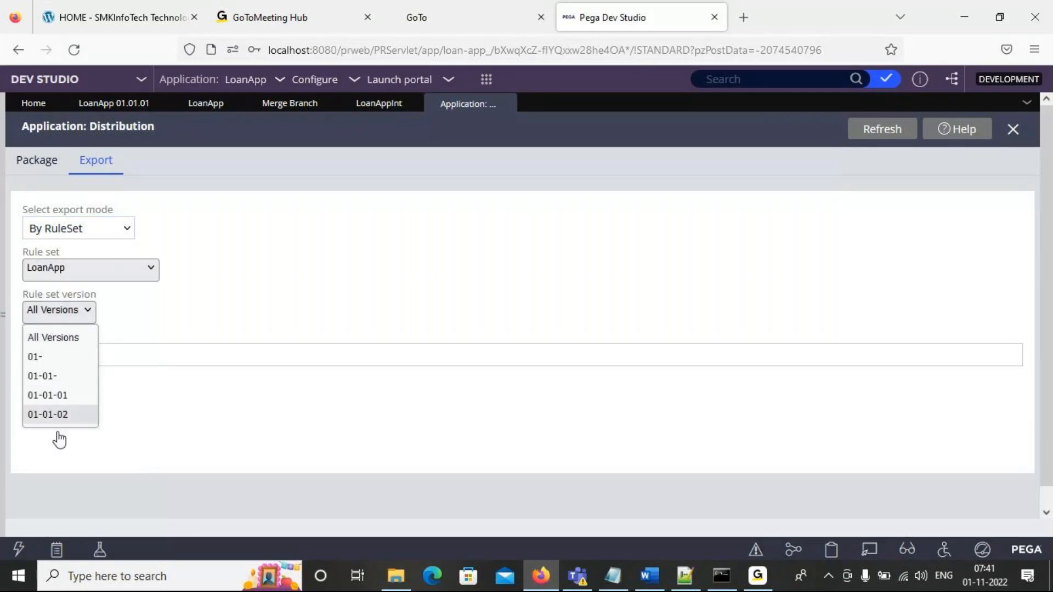
click(62, 413)
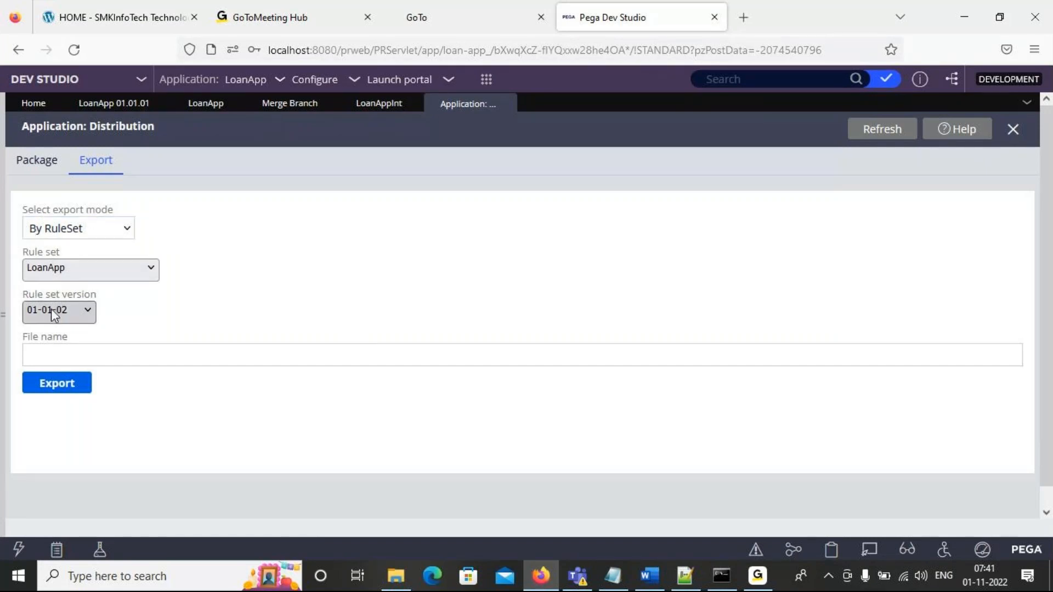
- Export the selected LoanApp ruleset version to an archive file named NewChnges
click(37, 160)
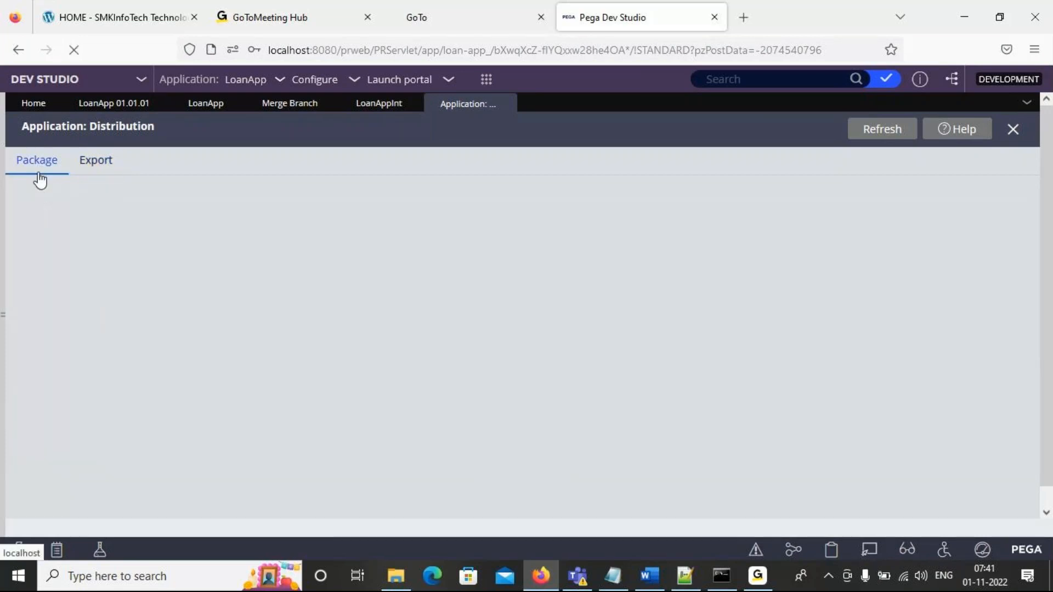
click(86, 169)
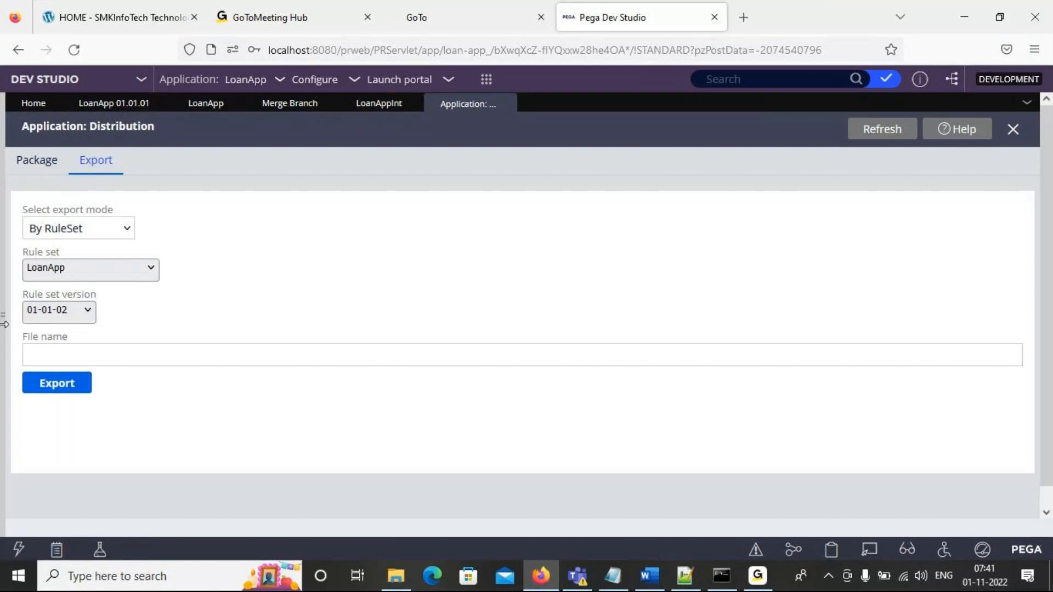
click(111, 363)
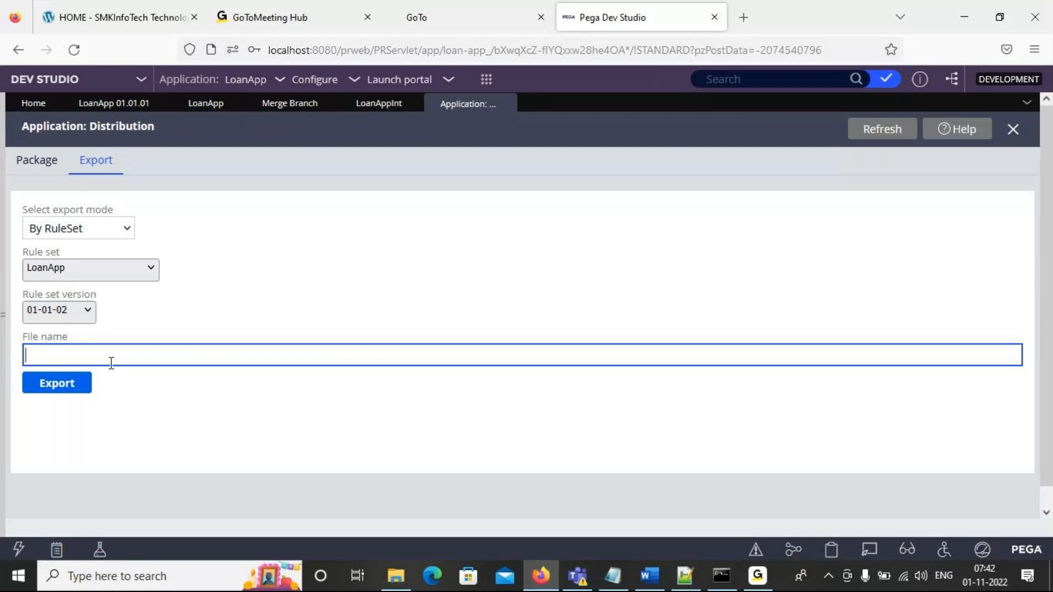
text(NewChnges)
click(57, 383)
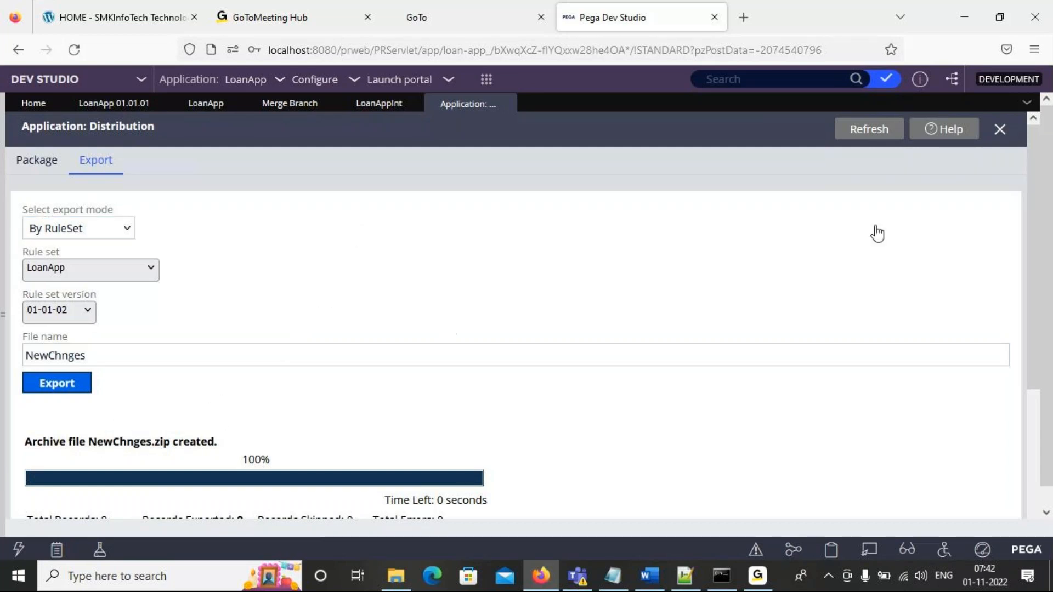
drag(1034, 198, 867, 156)
- Open the packaging page of the application distribution wizard and choose LoanApp 01.01.01 as the application to package
click(371, 106)
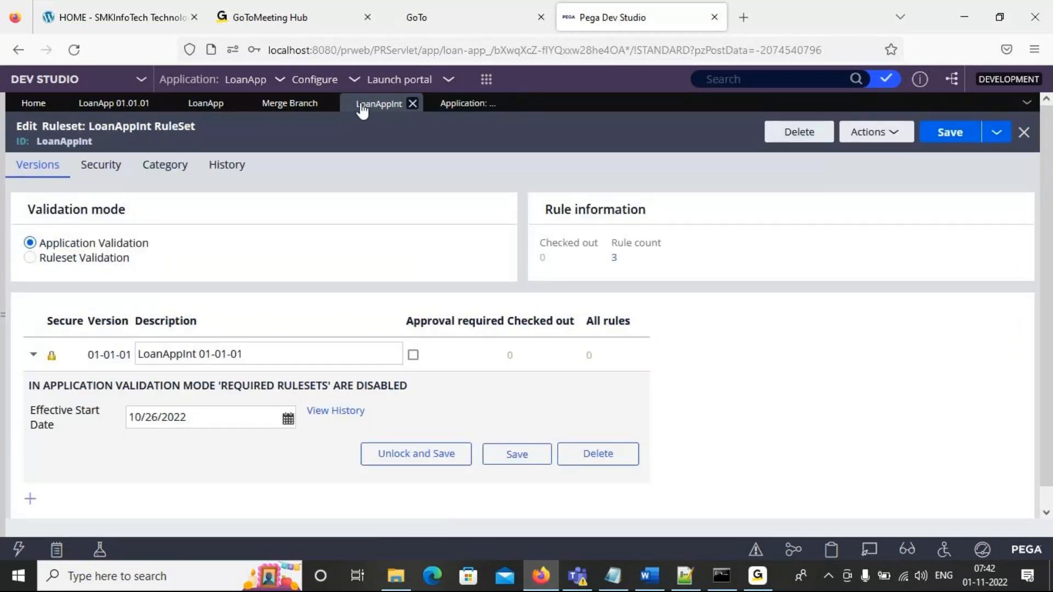
click(465, 105)
click(44, 170)
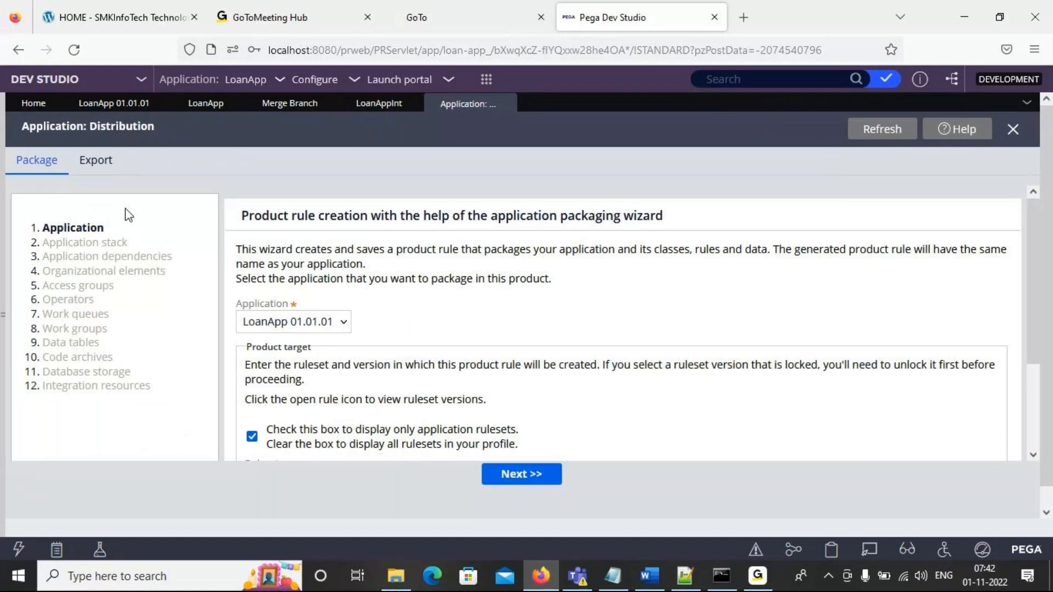
click(345, 323)
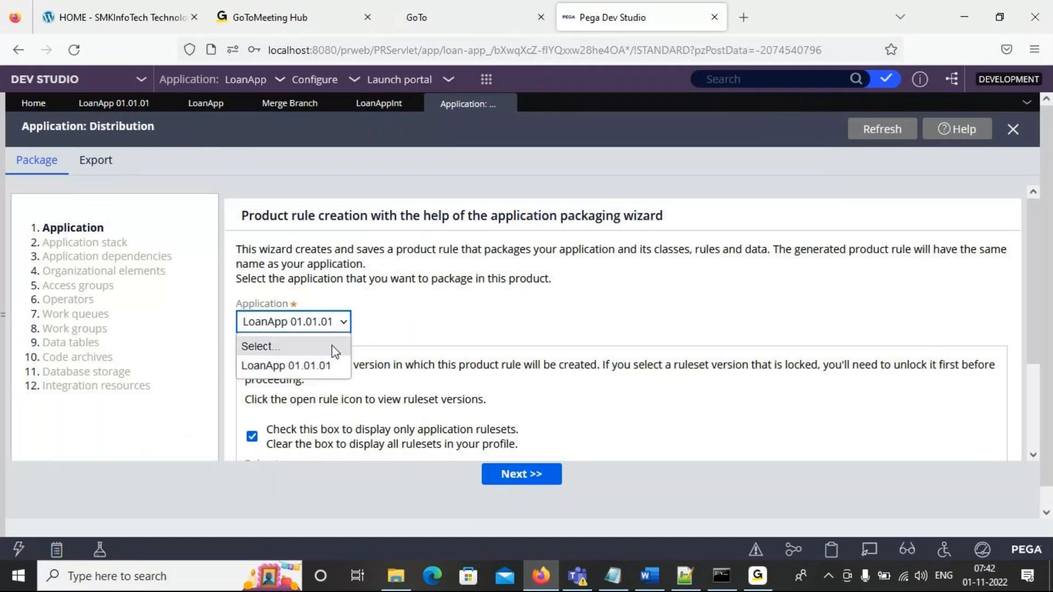
click(332, 364)
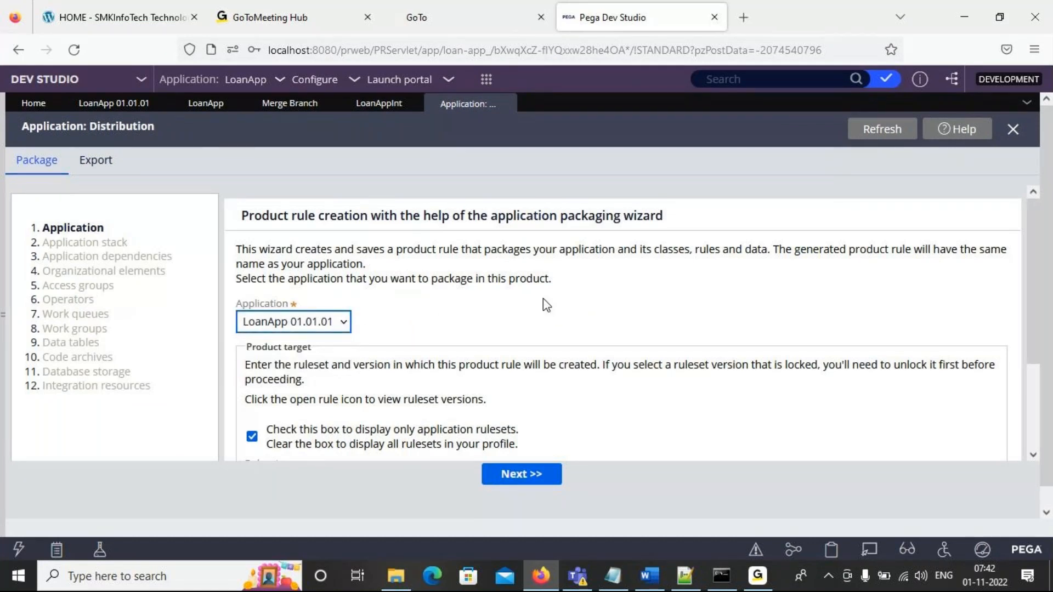
- Set the product target to ruleset LoanApp with version 01-01-02 and proceed to the application stack
scroll(1033, 329, down, 2)
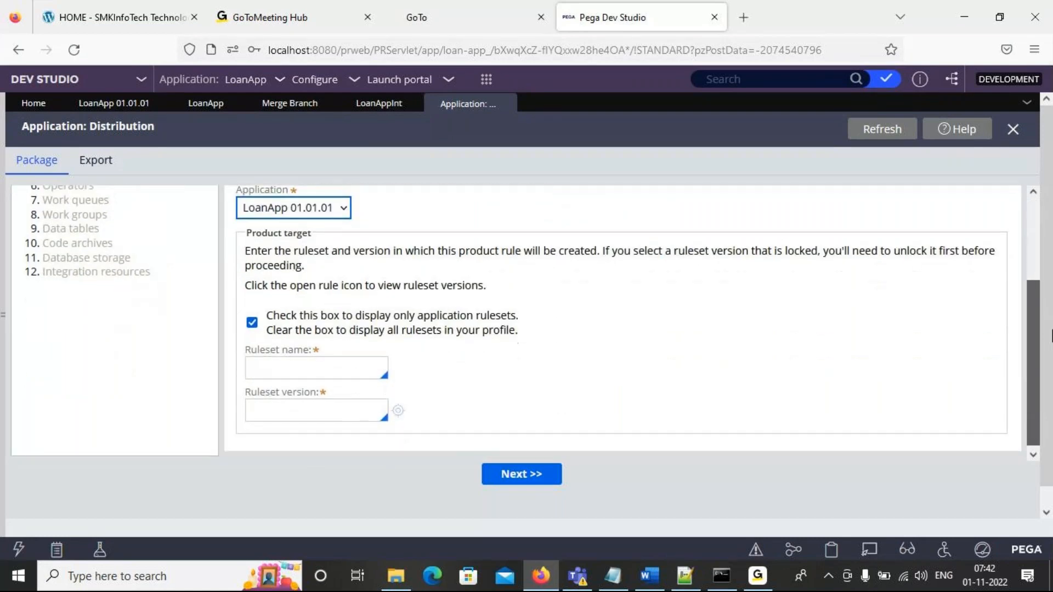
click(295, 363)
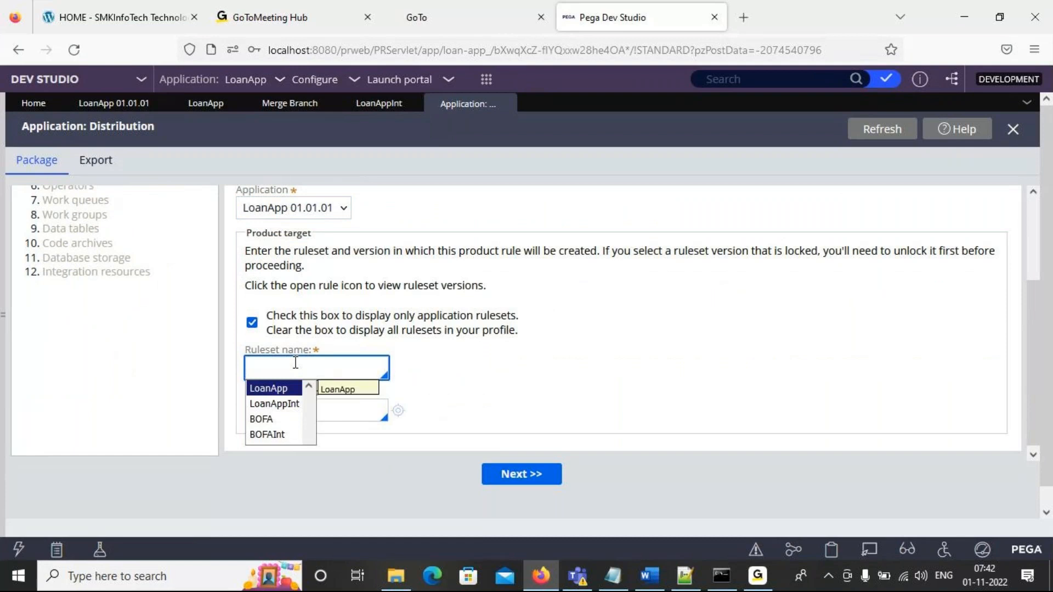
key(Return)
click(312, 403)
key(Down)
key(Down)
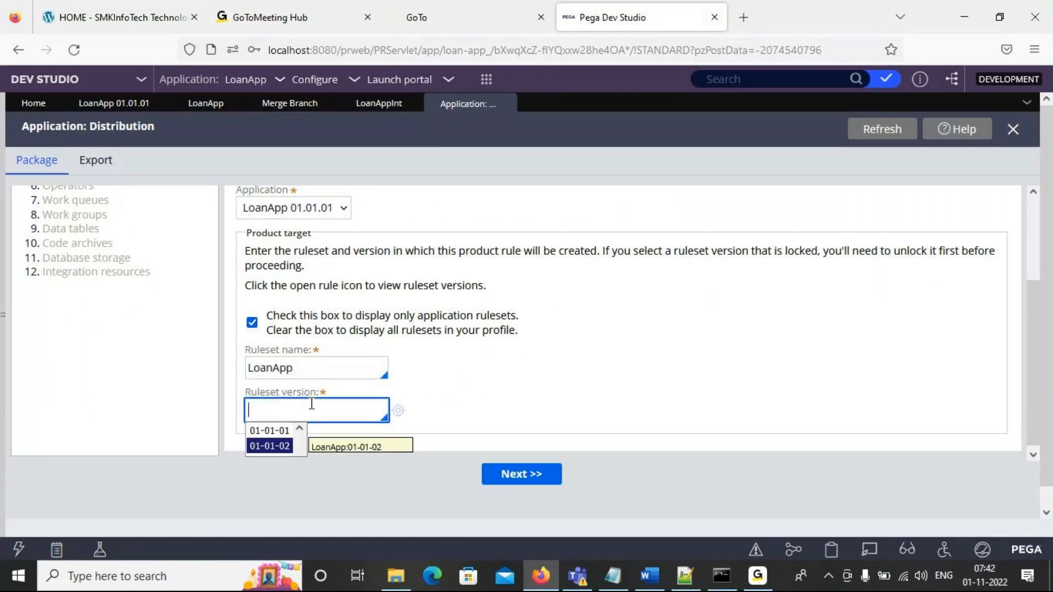
key(Return)
click(524, 484)
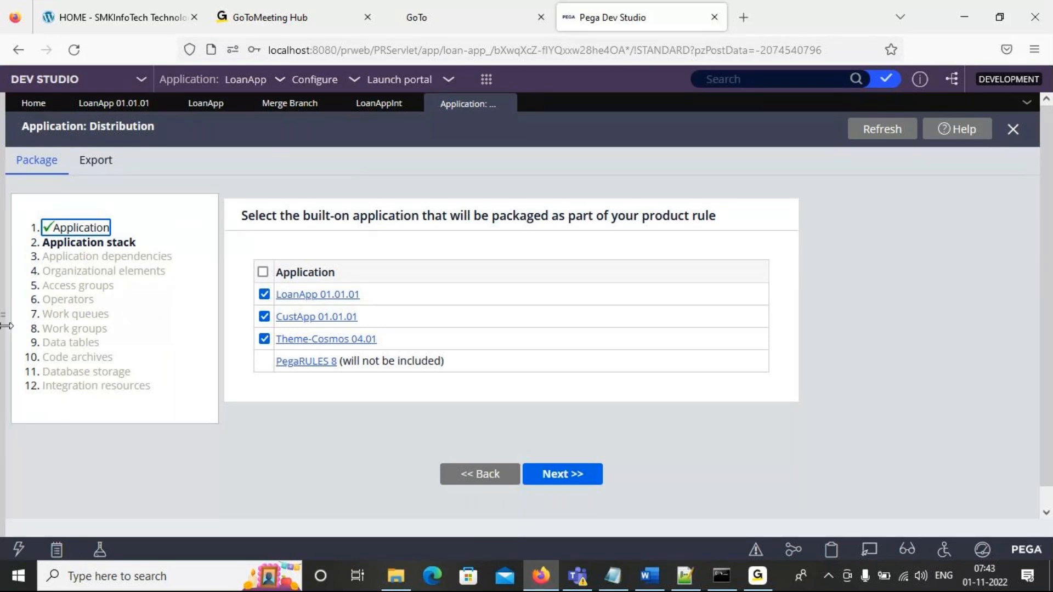
- Exclude CustApp 01.01.01 and Theme-Cosmos 04.01 from the application stack, include only LoanApp 01.01.01, and proceed to the application dependencies
click(264, 339)
click(265, 316)
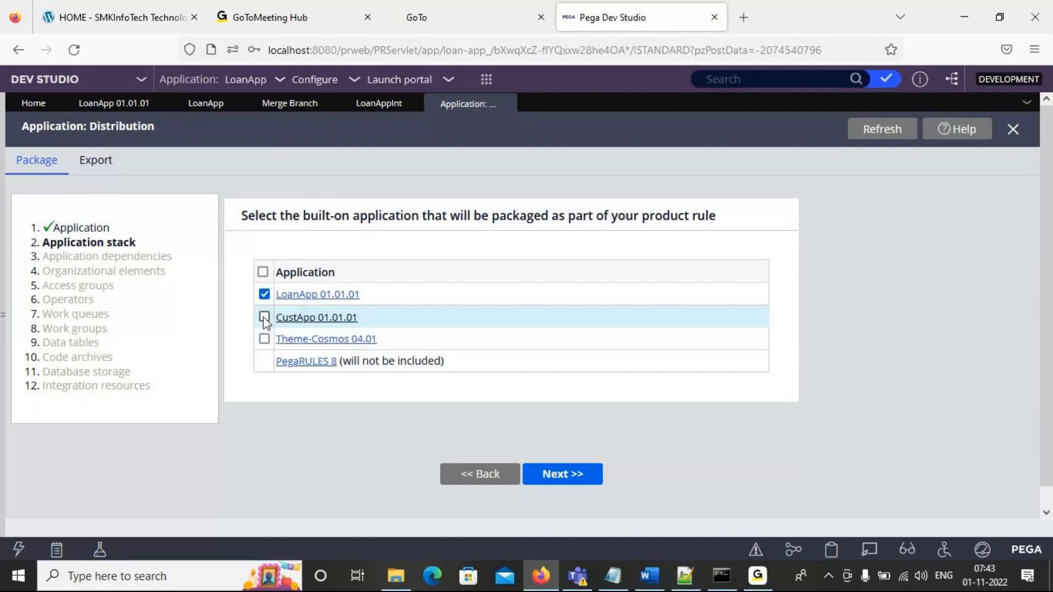
click(264, 295)
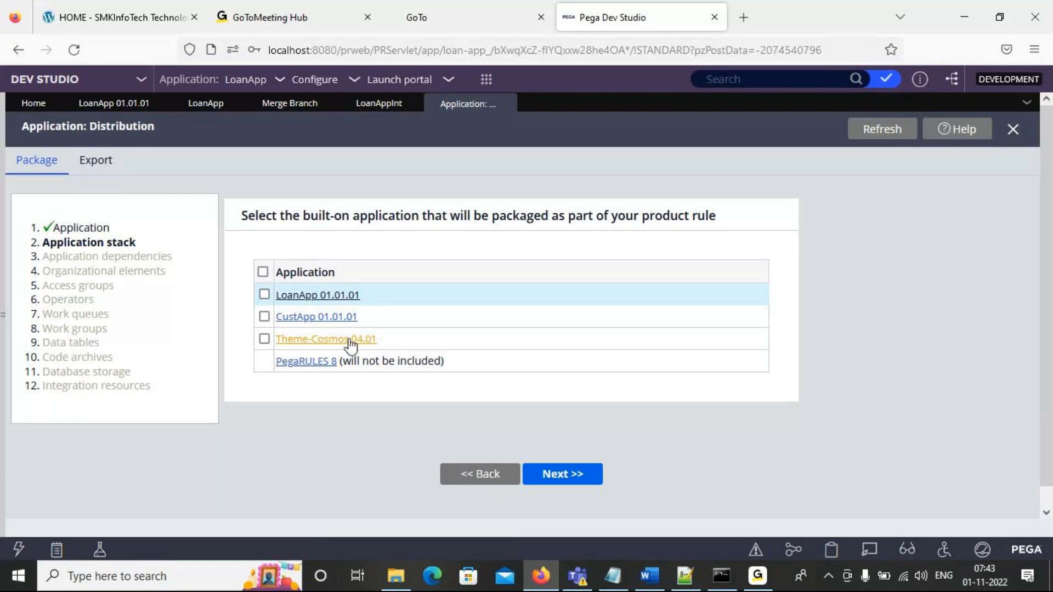
click(570, 475)
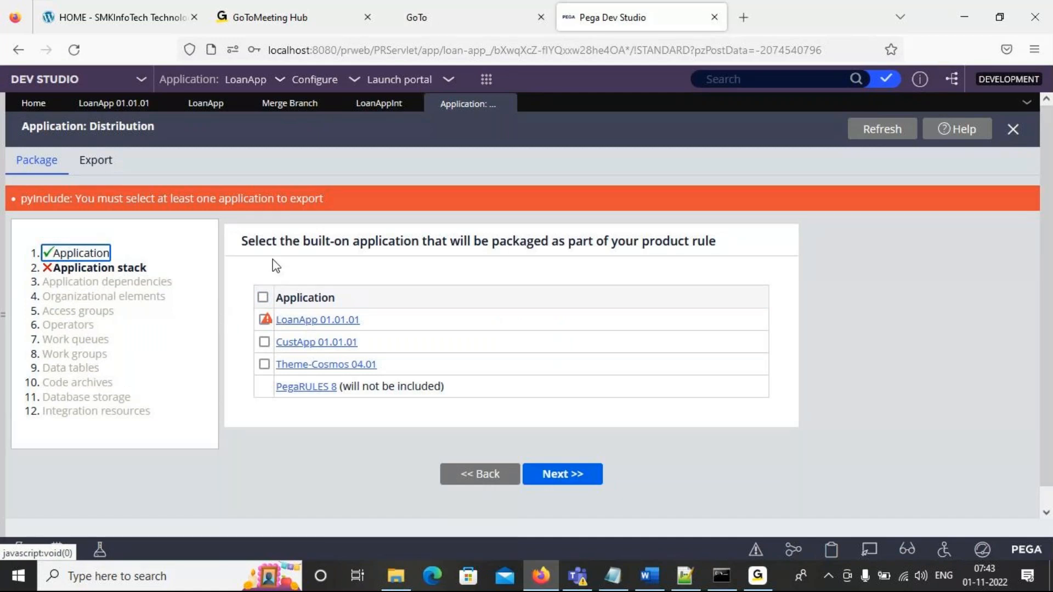
click(263, 318)
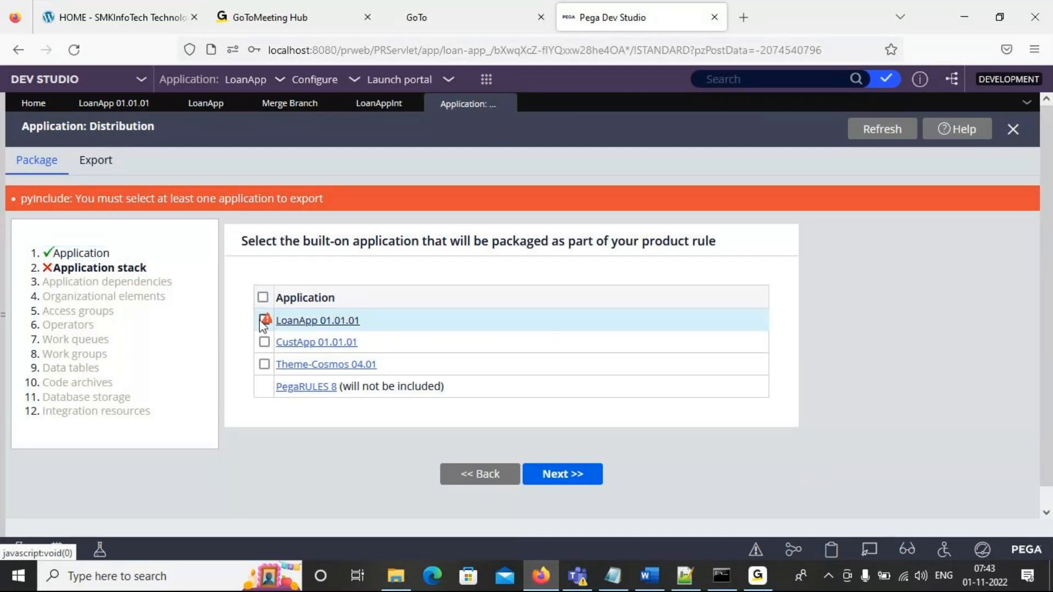
click(562, 477)
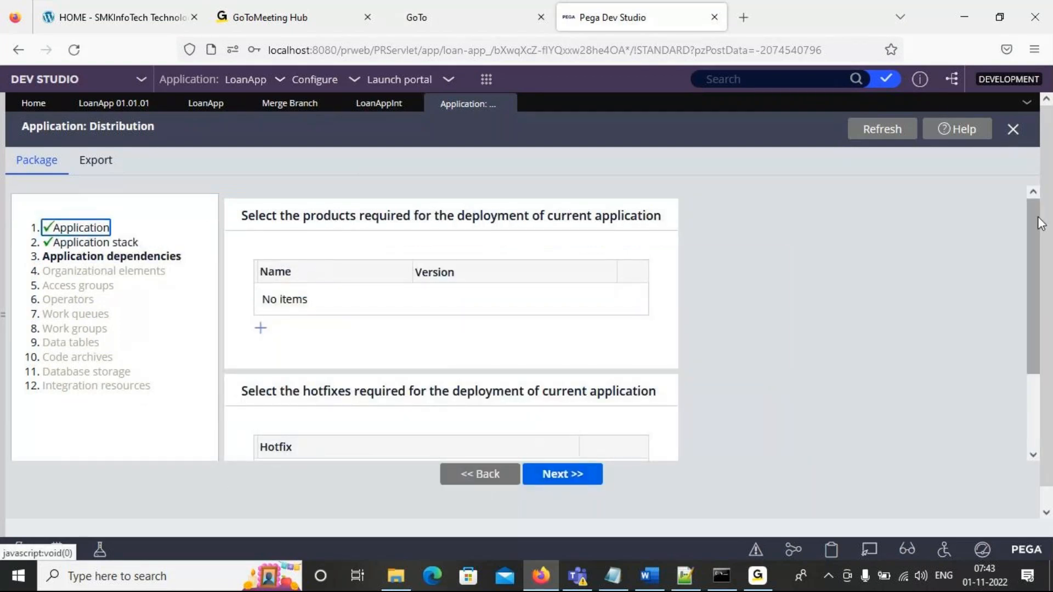
- Keep the default application dependencies and organizational elements, exclude all access groups, and proceed to the operators
drag(1035, 217, 1035, 280)
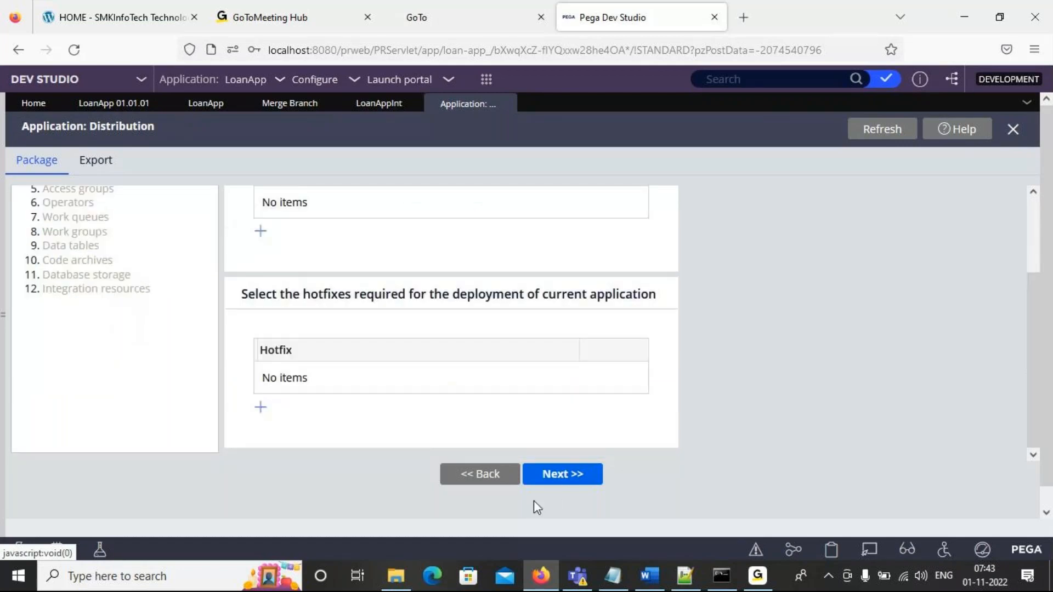
click(569, 474)
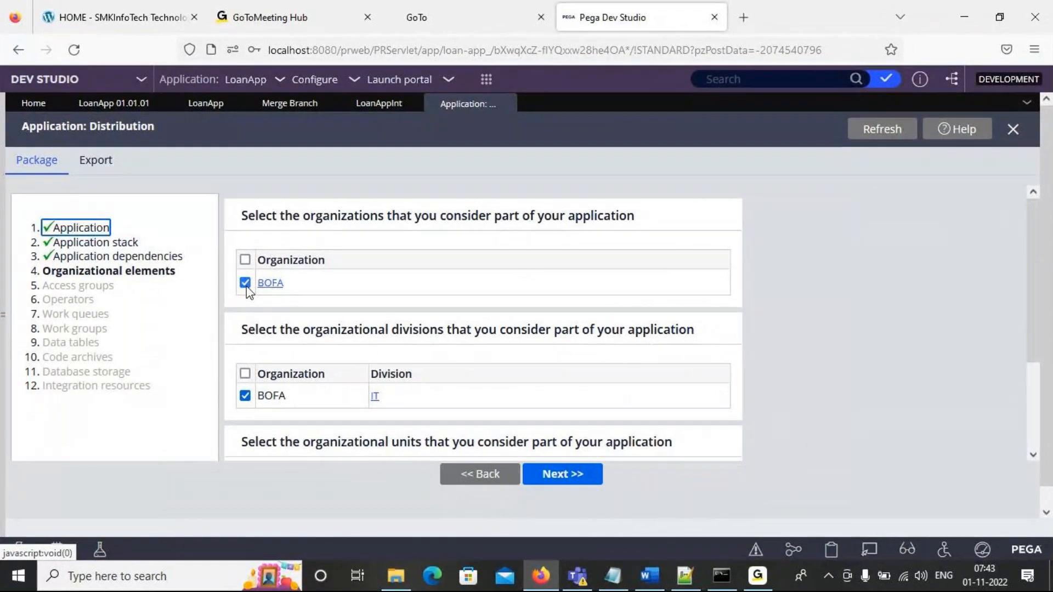
click(550, 482)
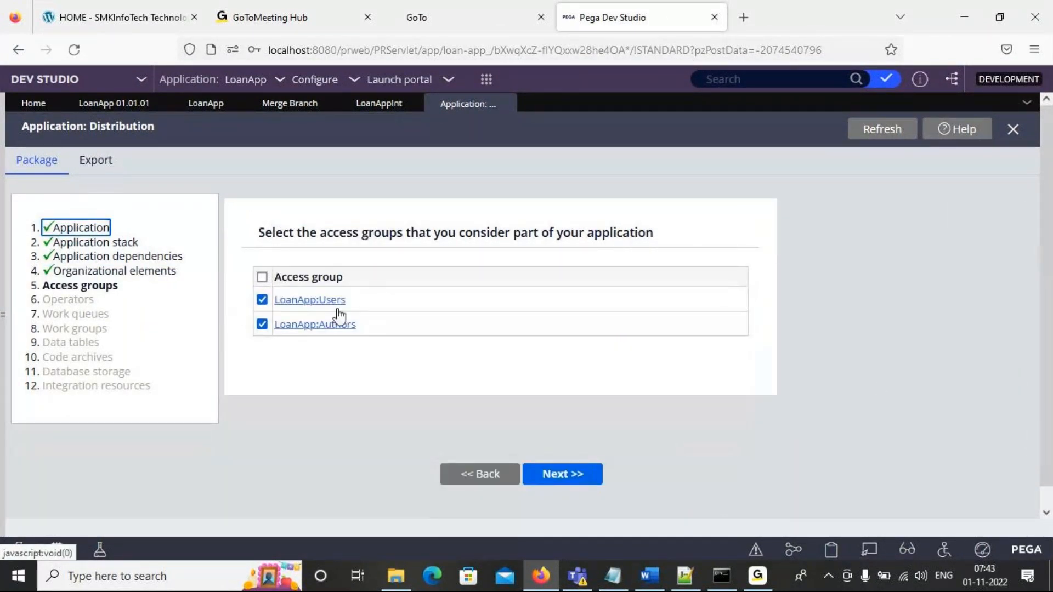
click(262, 278)
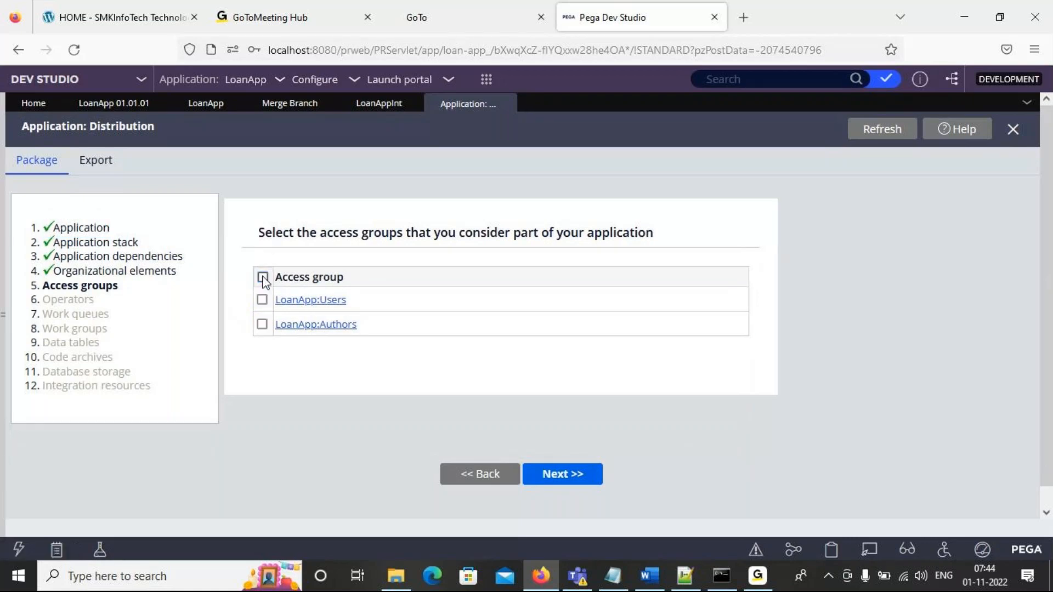
click(557, 474)
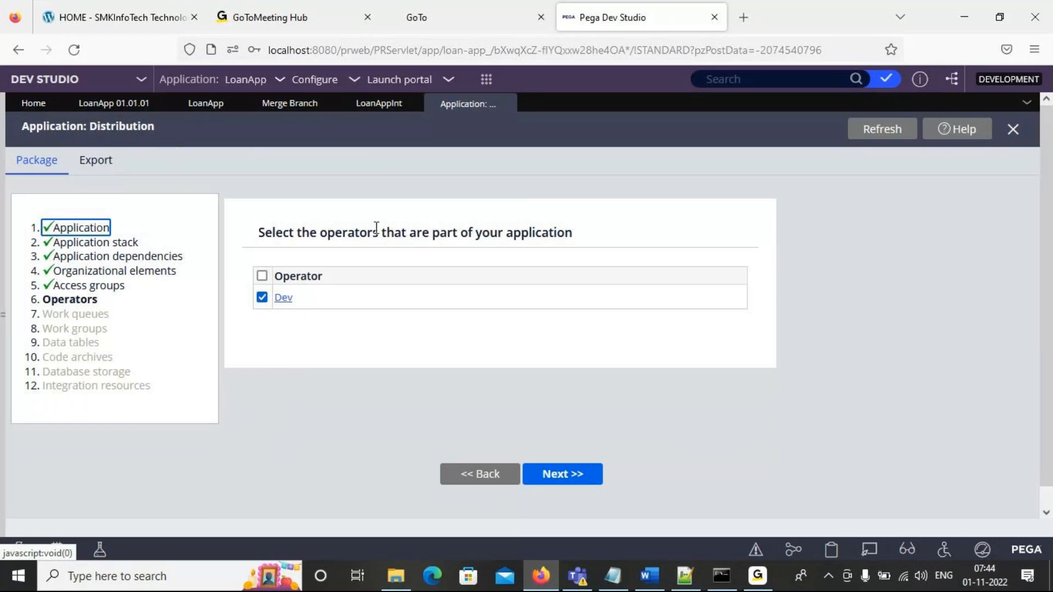
- Accept the default selections from operators through integration resources and finish the packaging wizard
click(562, 475)
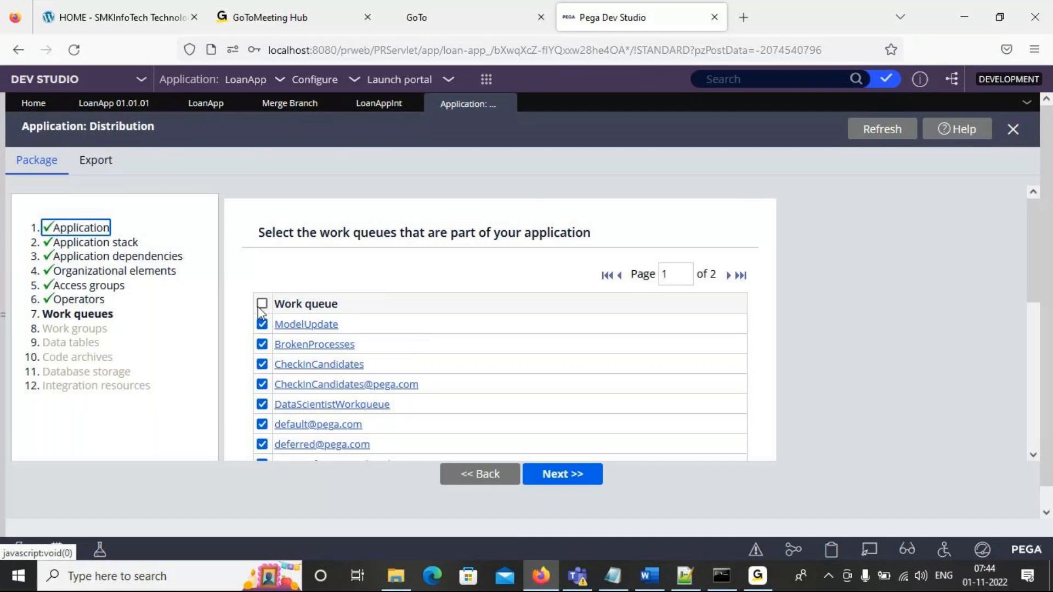
click(574, 475)
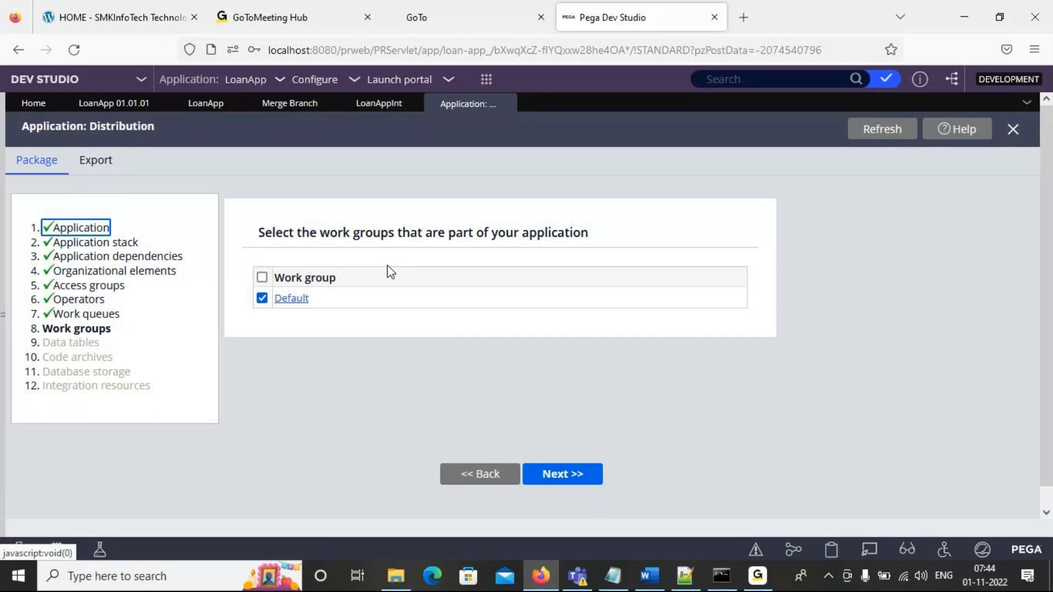
click(581, 477)
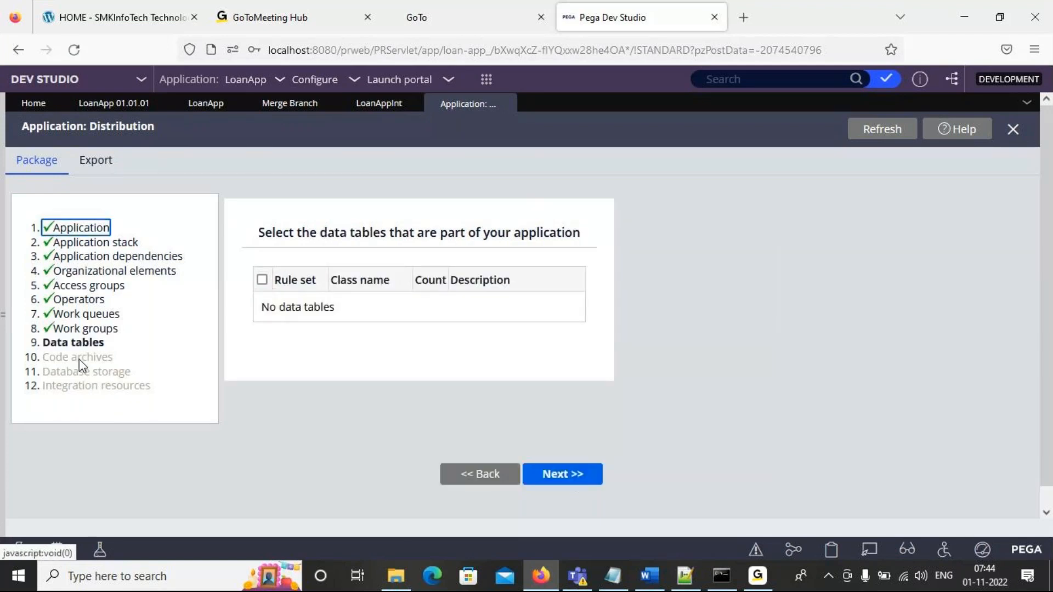
click(558, 486)
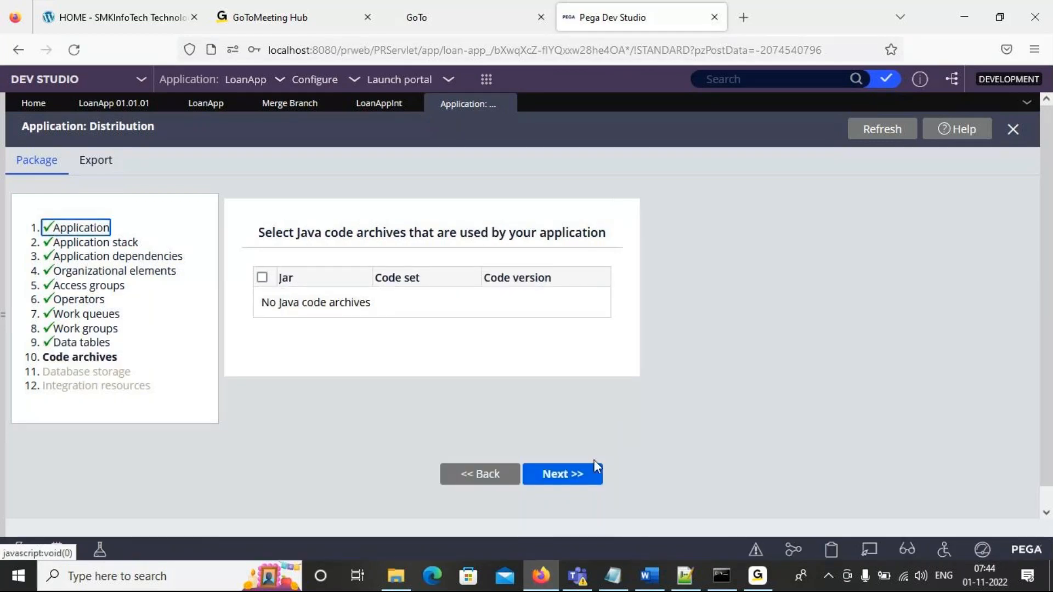
click(585, 479)
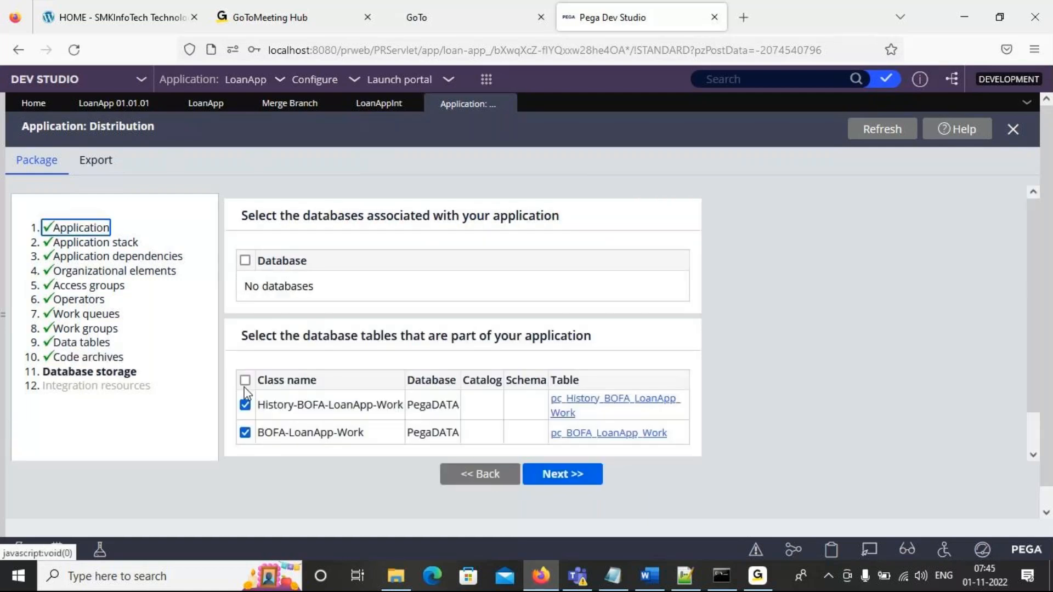
click(554, 475)
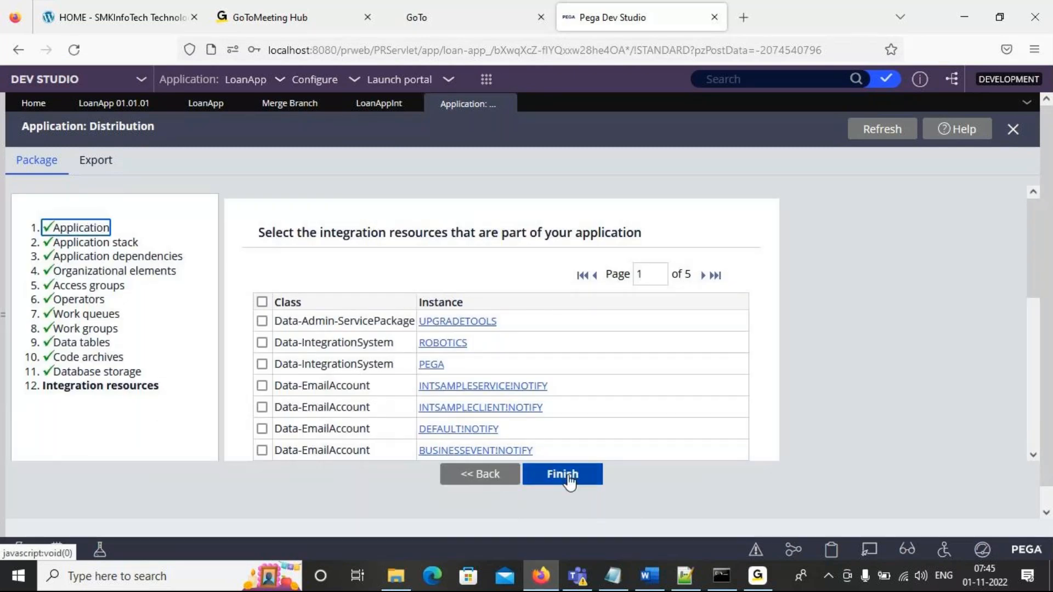
click(569, 481)
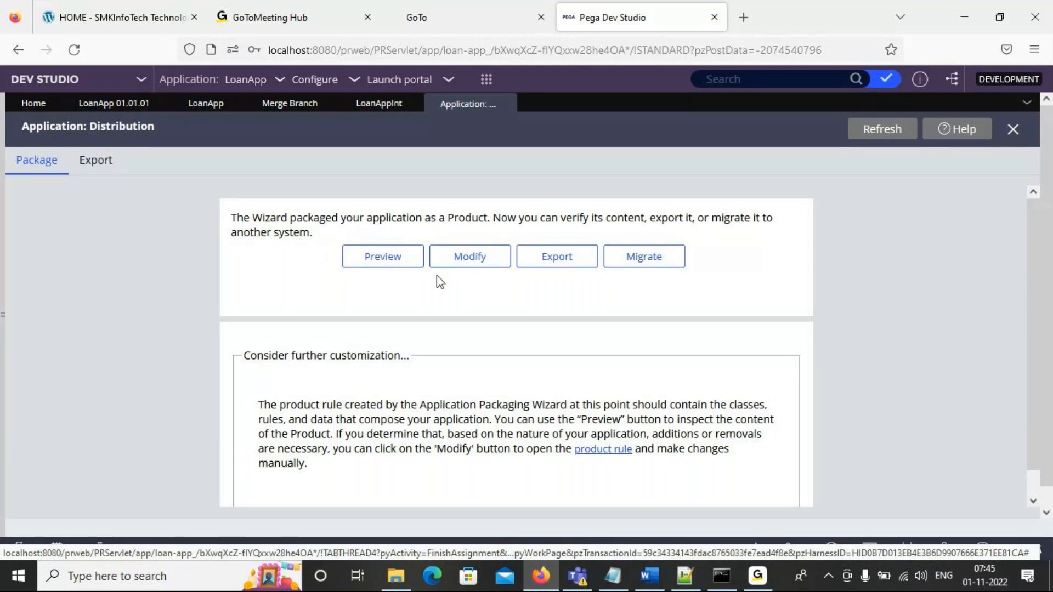
- Open the packaged LoanApp product rule for modification and set its short description in the file details to Newchges
click(466, 268)
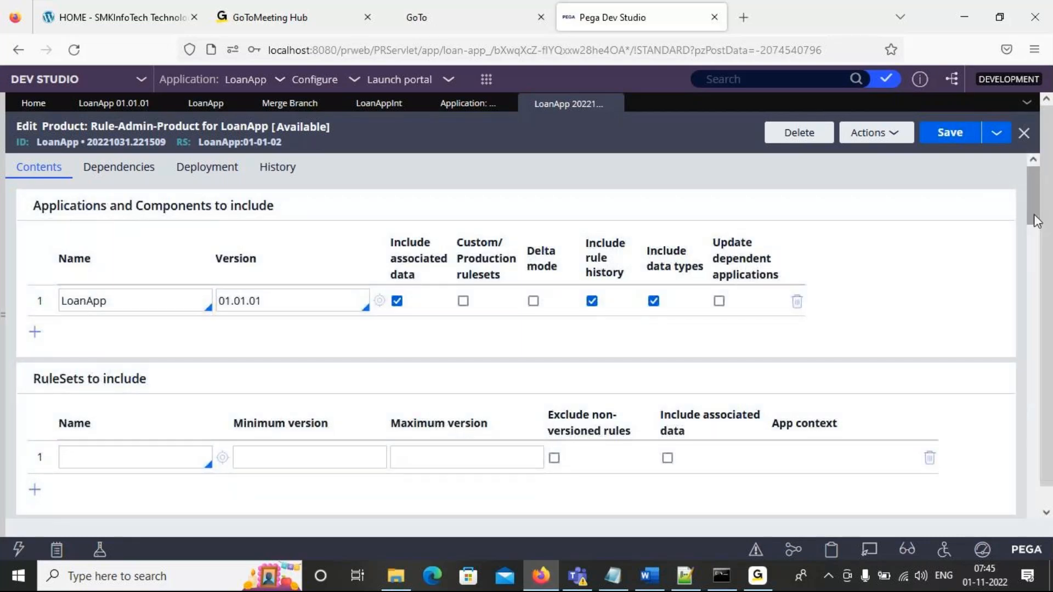
drag(1034, 212, 1051, 509)
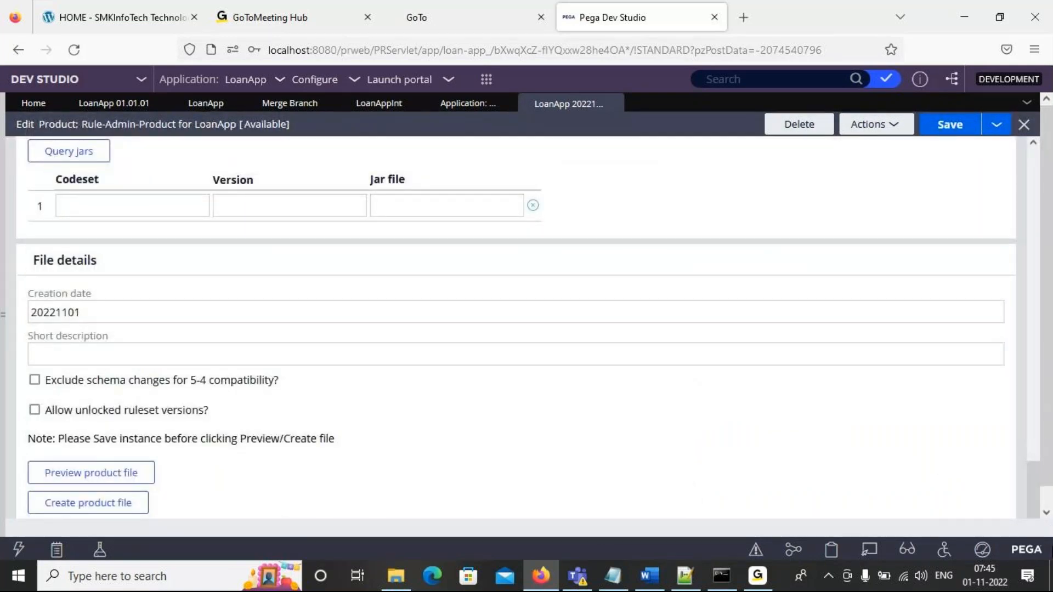
click(222, 348)
click(187, 309)
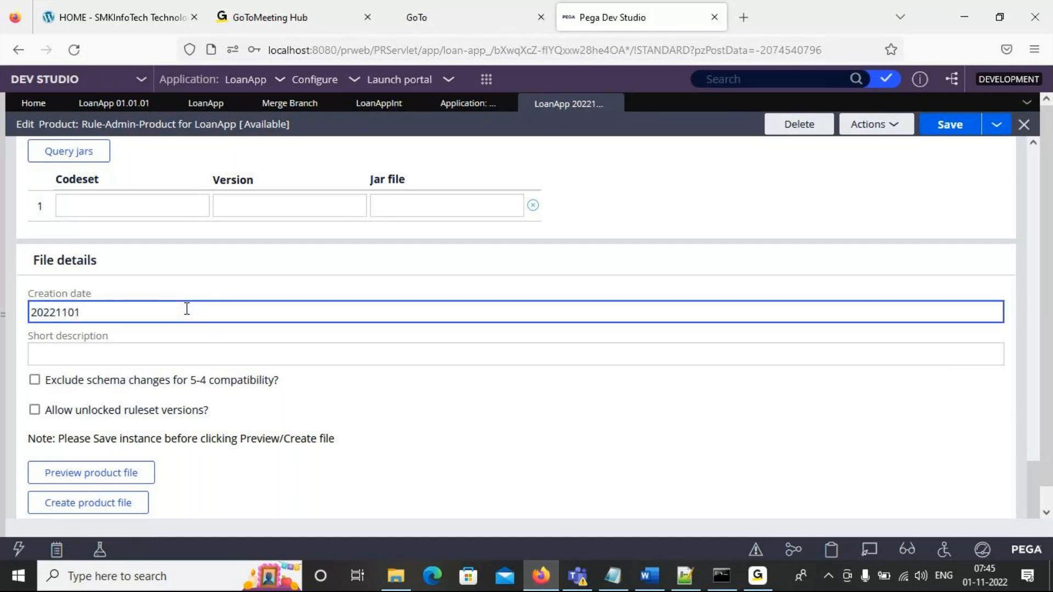
click(237, 354)
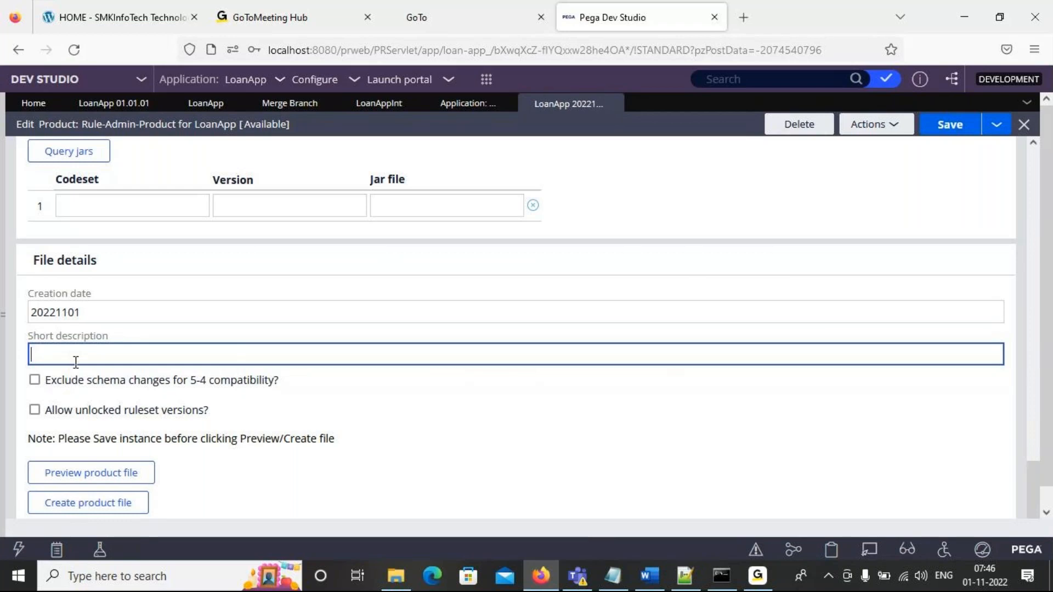
text(Newchges)
- Try to create a product file named Newchnges from the LoanApp product rule
click(110, 511)
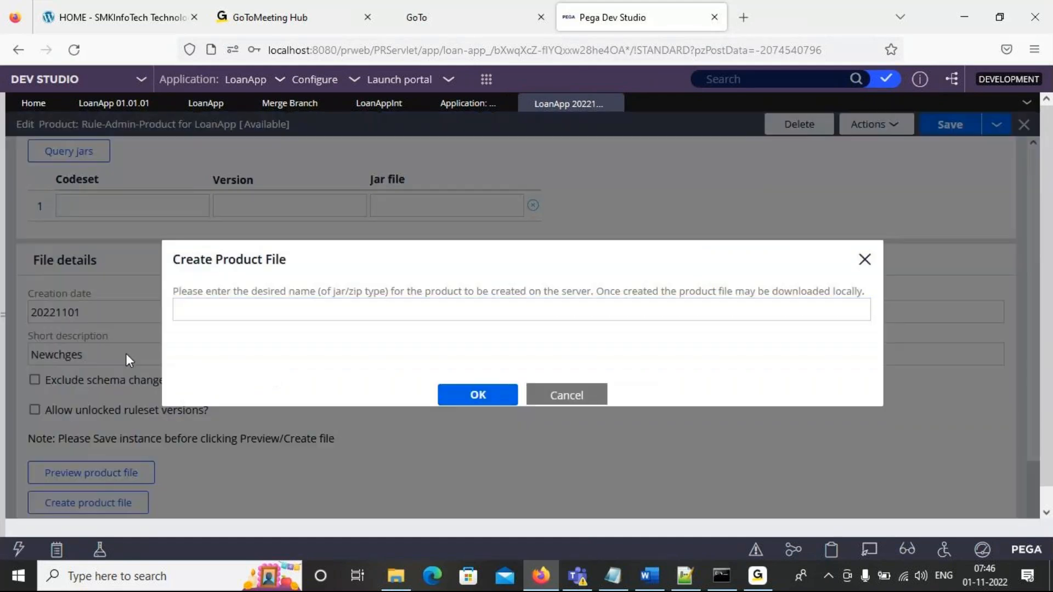
click(294, 309)
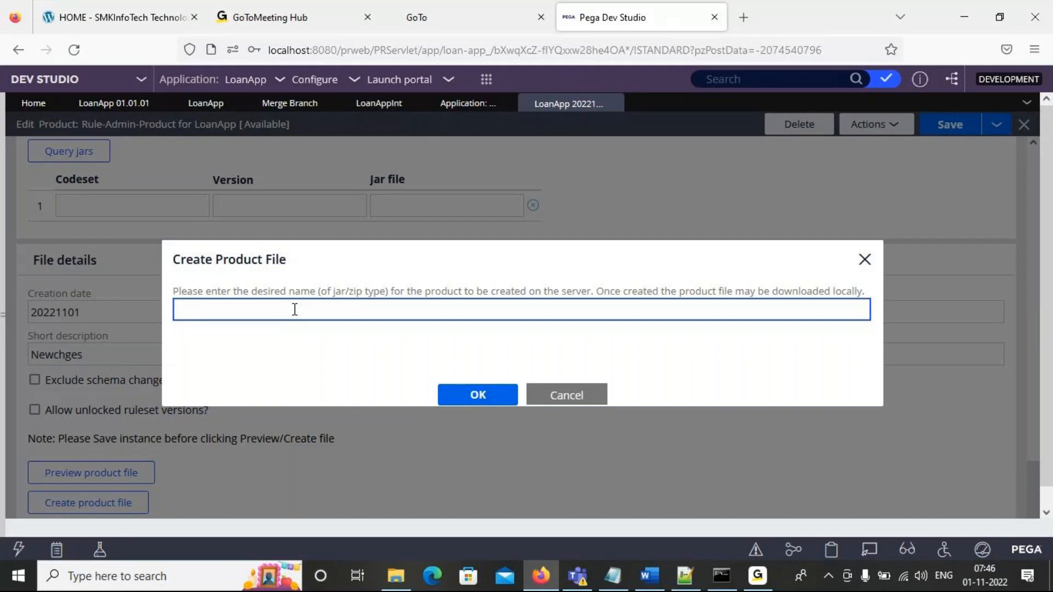
text(Newchnges)
click(478, 394)
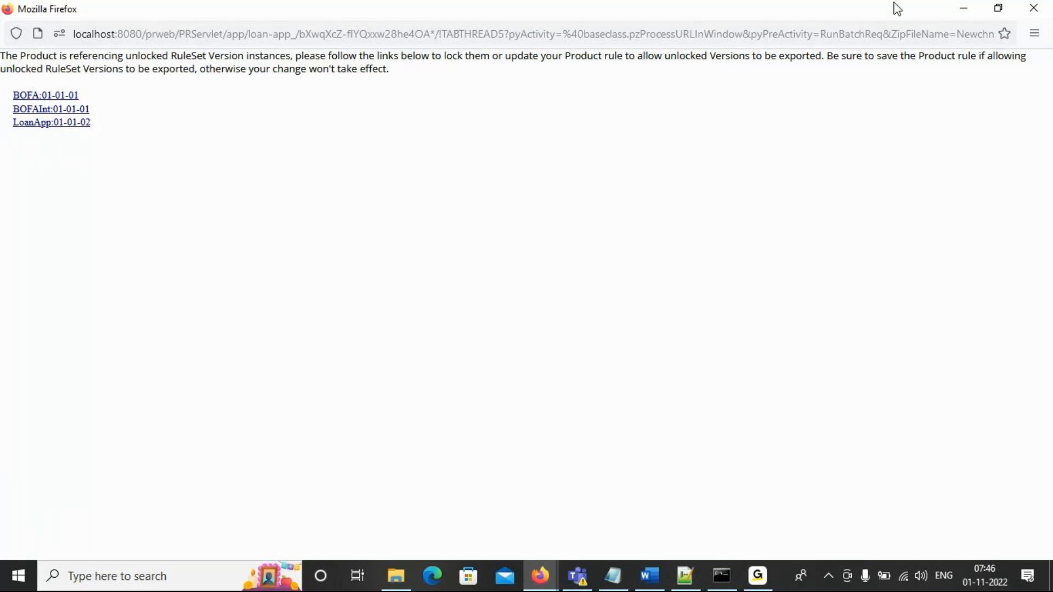
- Minimize the product file window and return to the export page of the application distribution wizard
click(964, 10)
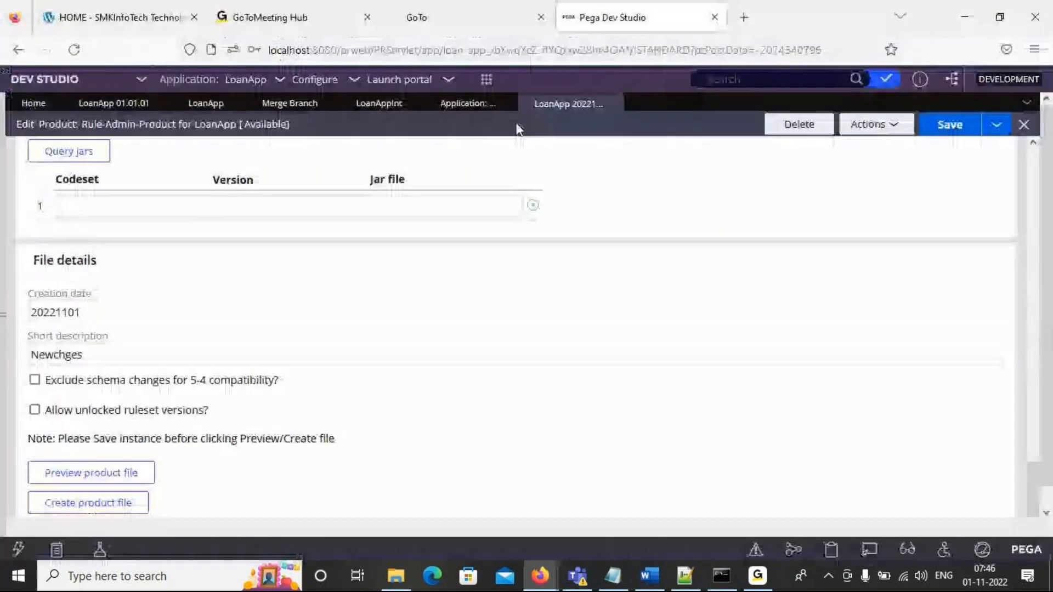
click(471, 106)
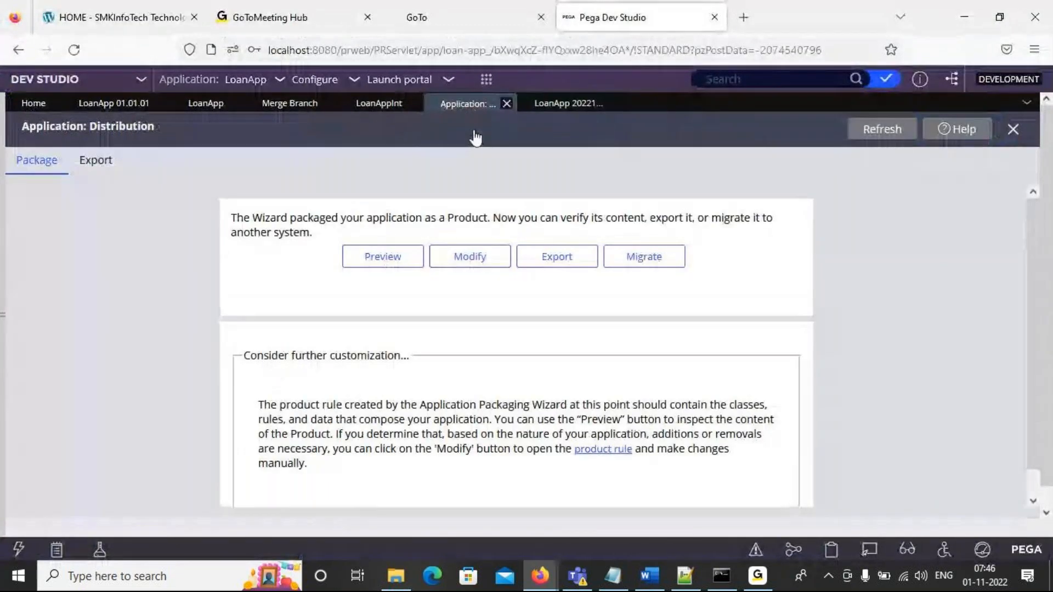
click(91, 162)
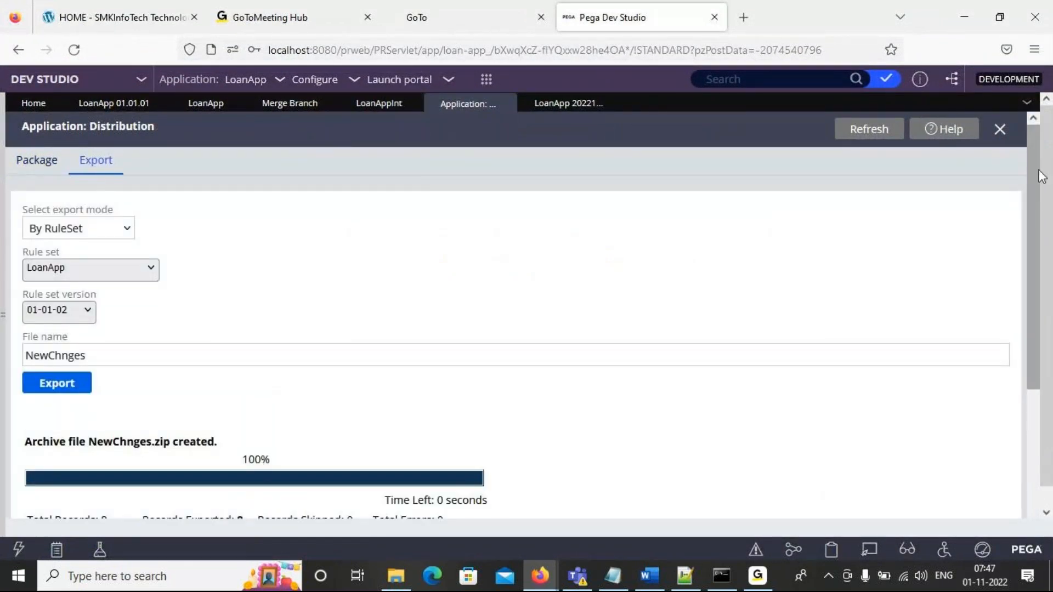
- Switch the application explorer to its class view and list the classes under the top-level class BOFA
drag(1042, 177, 1036, 305)
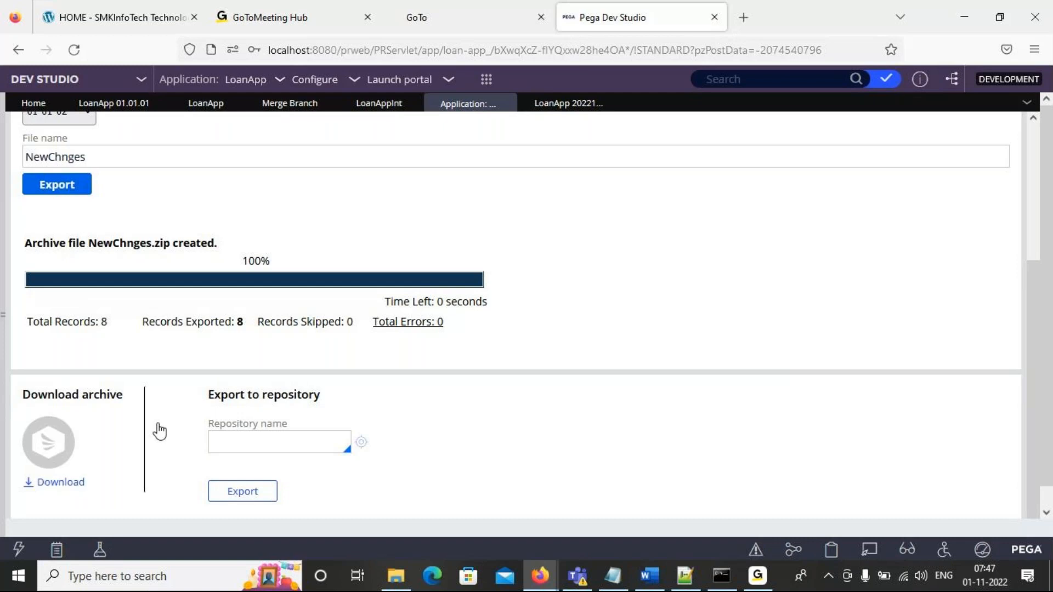
click(6, 321)
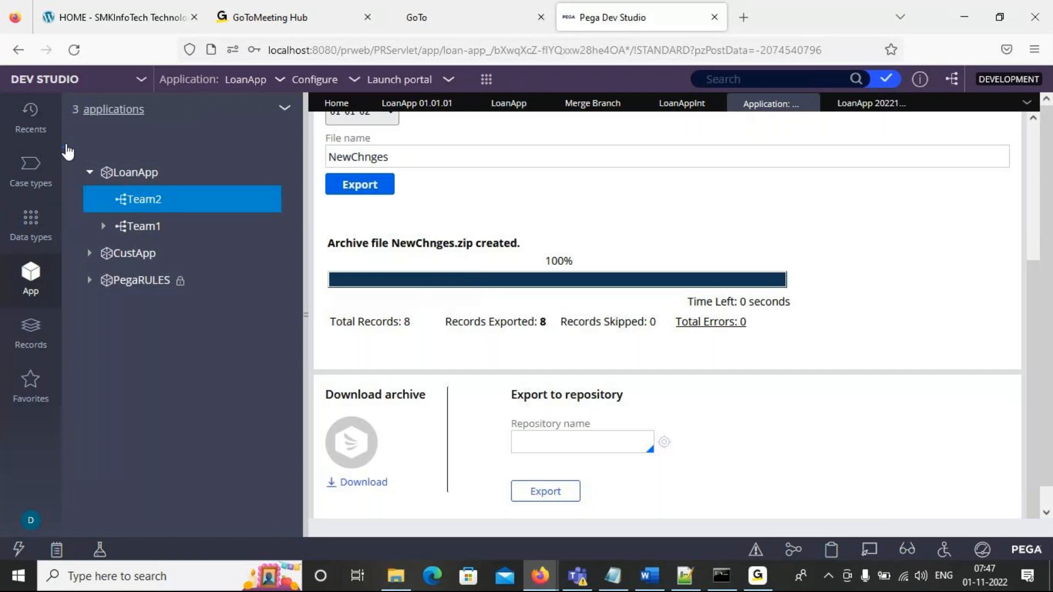
click(286, 109)
click(288, 131)
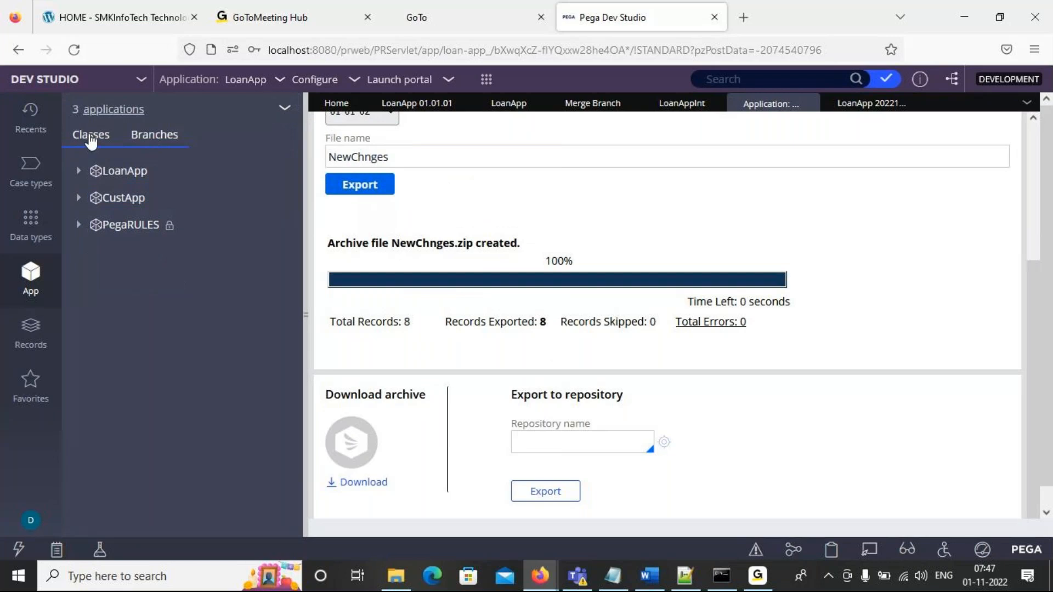
click(87, 135)
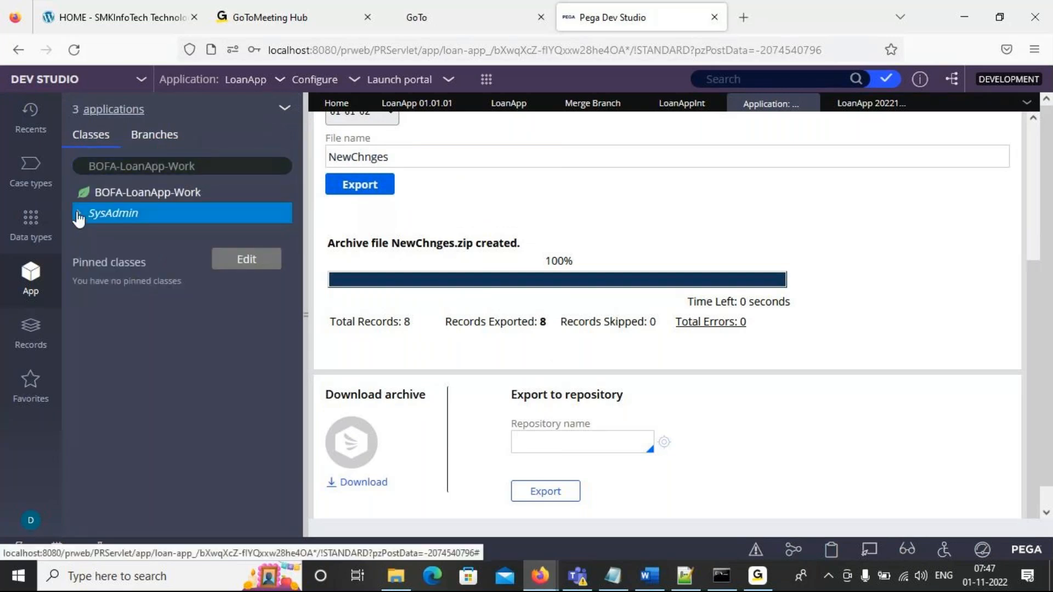
click(206, 165)
drag(205, 166, 115, 159)
key(BackSpace)
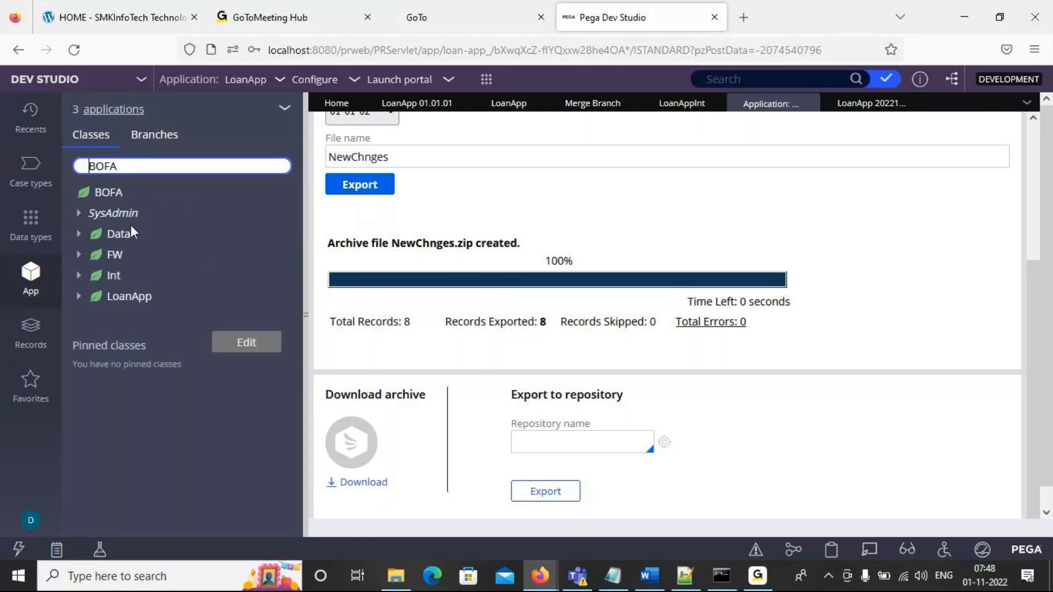
- Open the BOFA class rule from the SysAdmin category and examine its created-in version
click(80, 215)
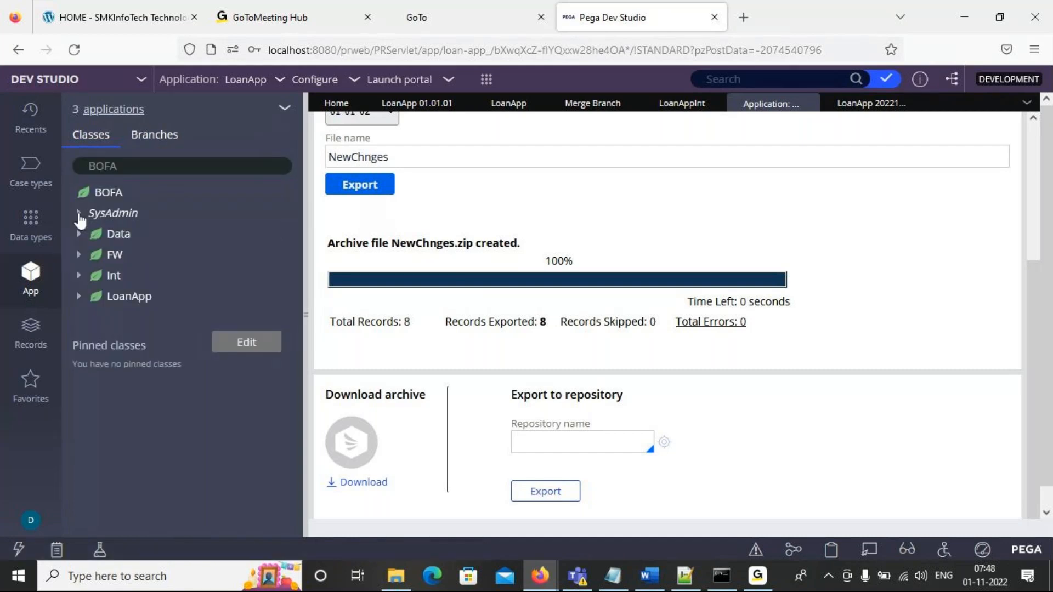
click(79, 214)
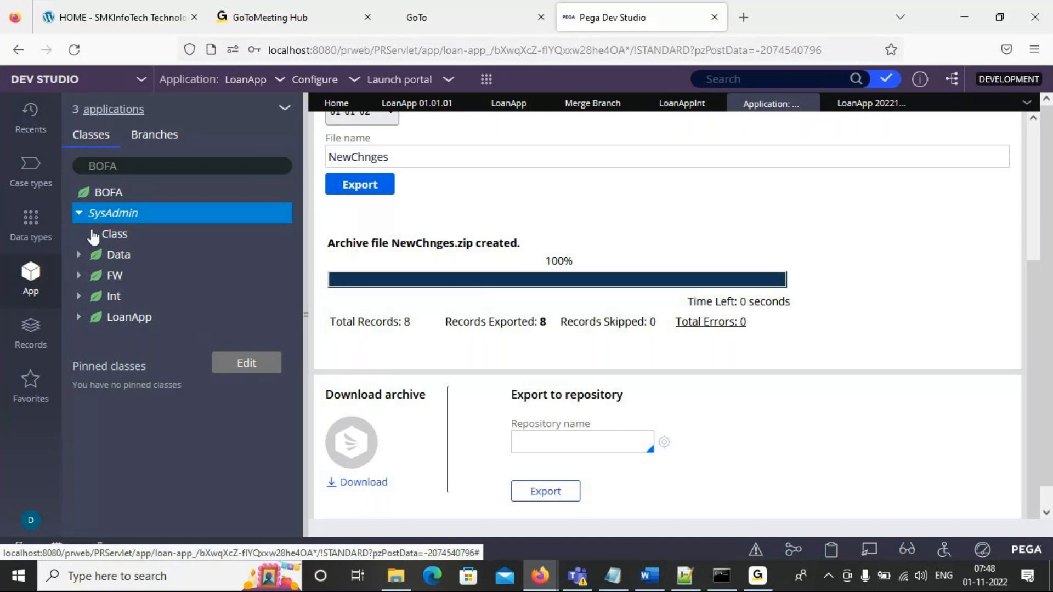
click(92, 234)
click(144, 255)
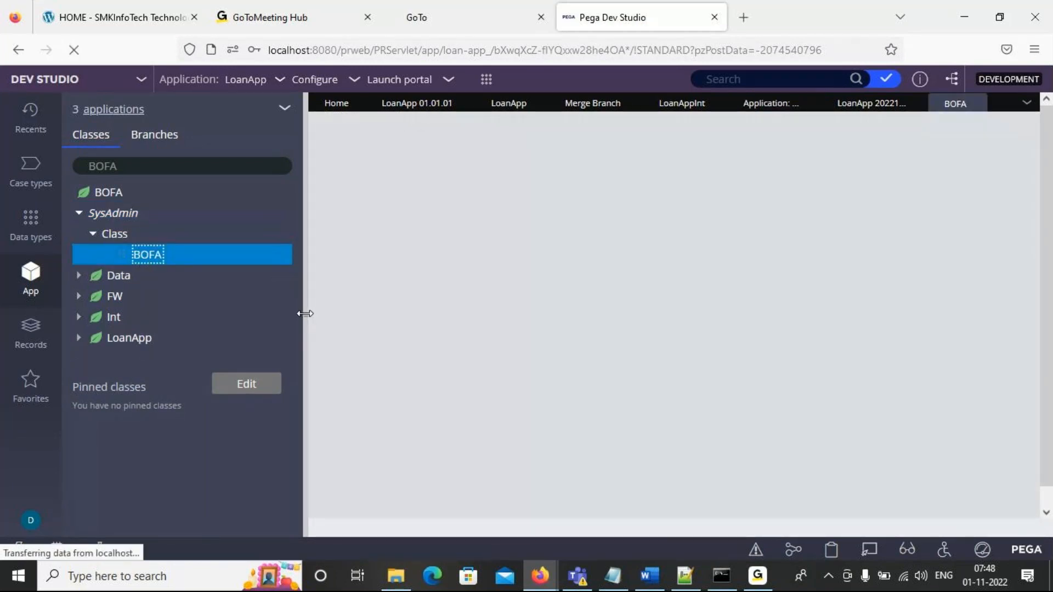
click(303, 315)
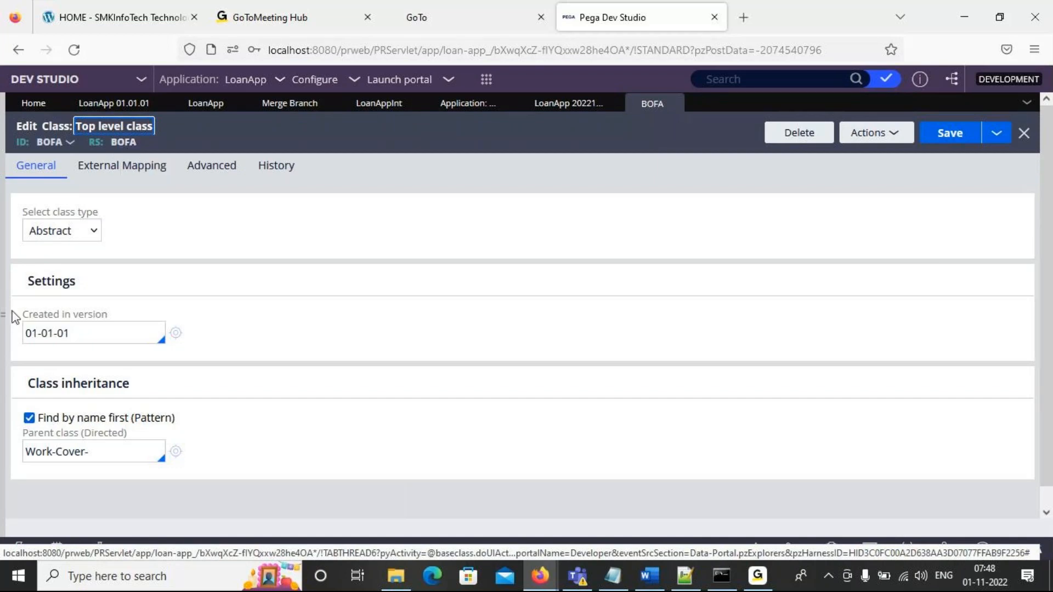
click(81, 333)
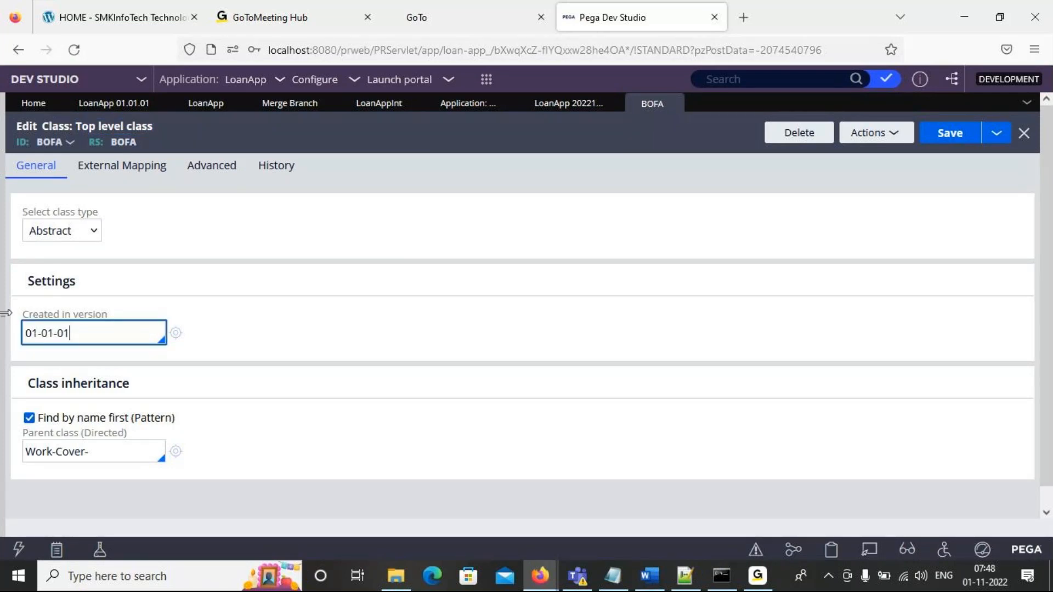
- Open the BOFA-LoanApp class rule from the SysAdmin category under LoanApp in the class tree
mouse_move(4, 321)
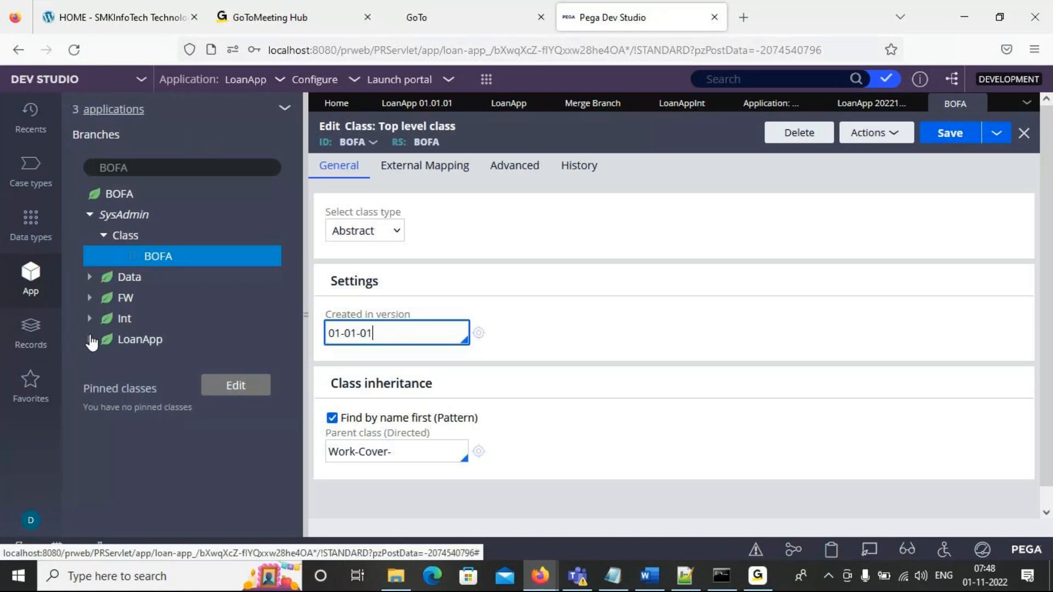
click(95, 338)
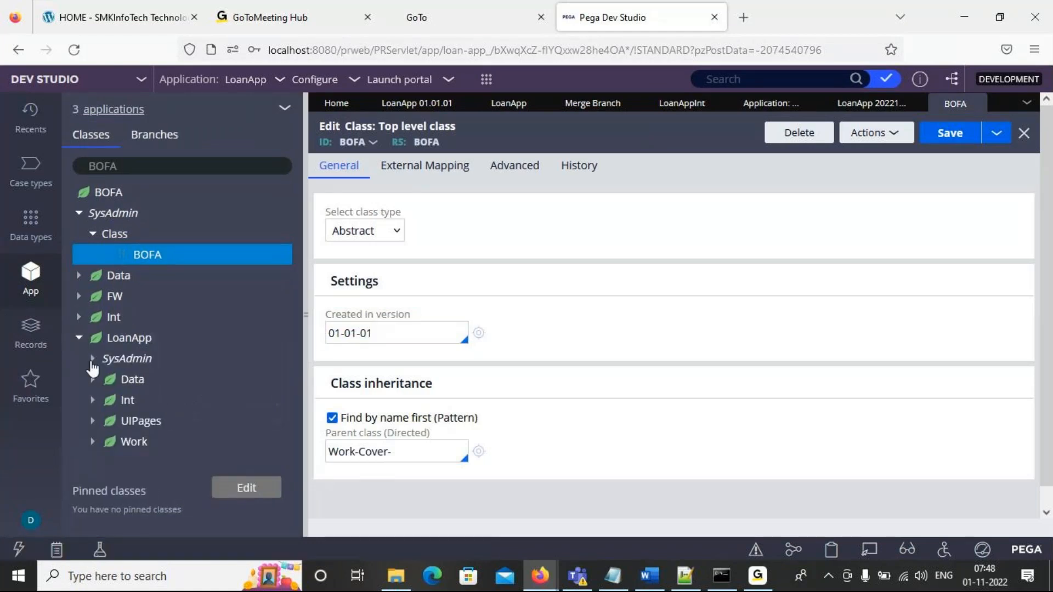
click(92, 359)
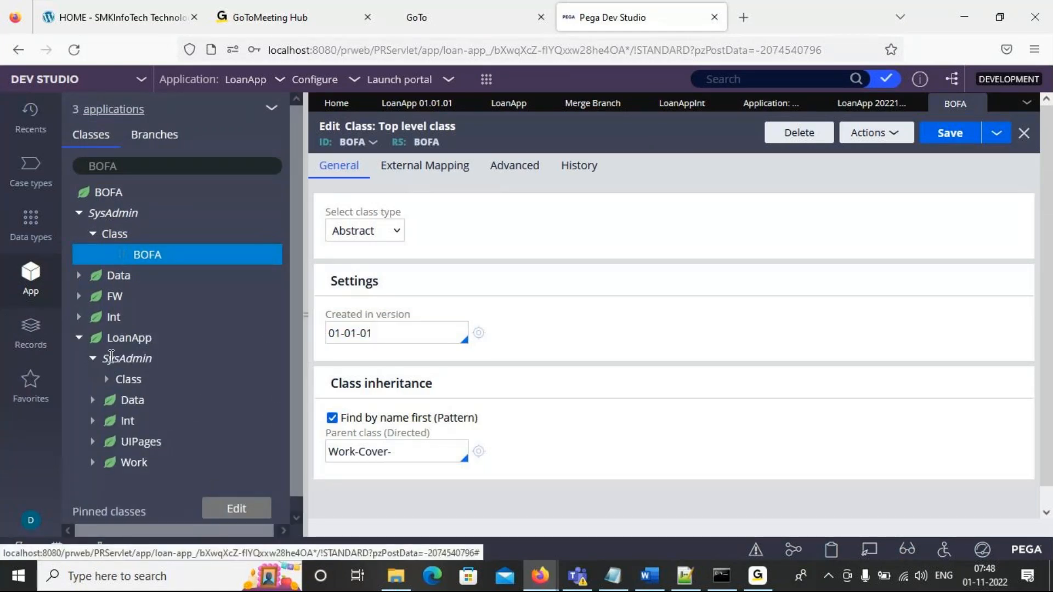
click(108, 383)
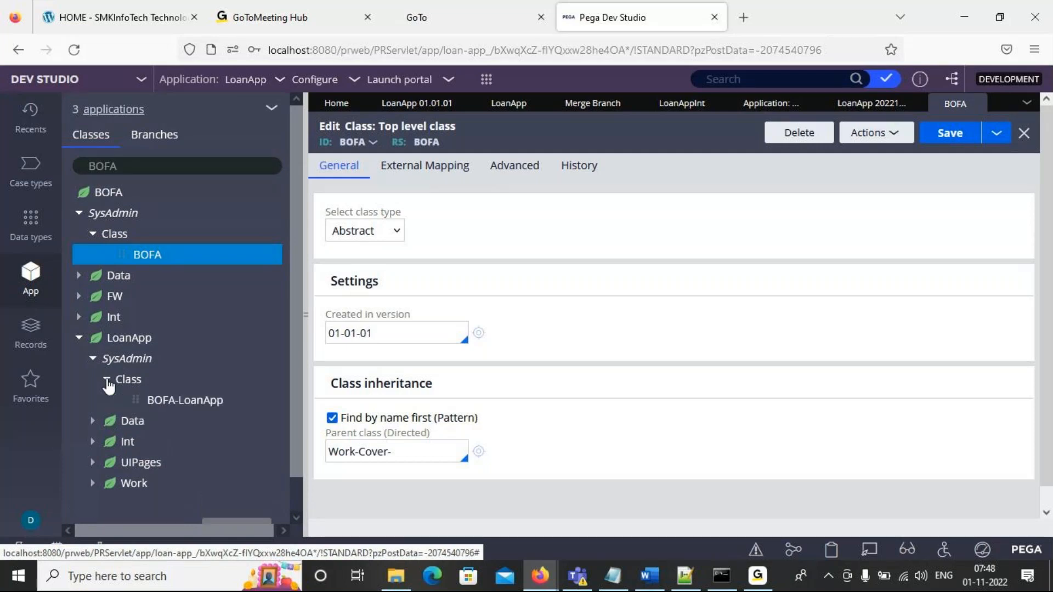
click(203, 405)
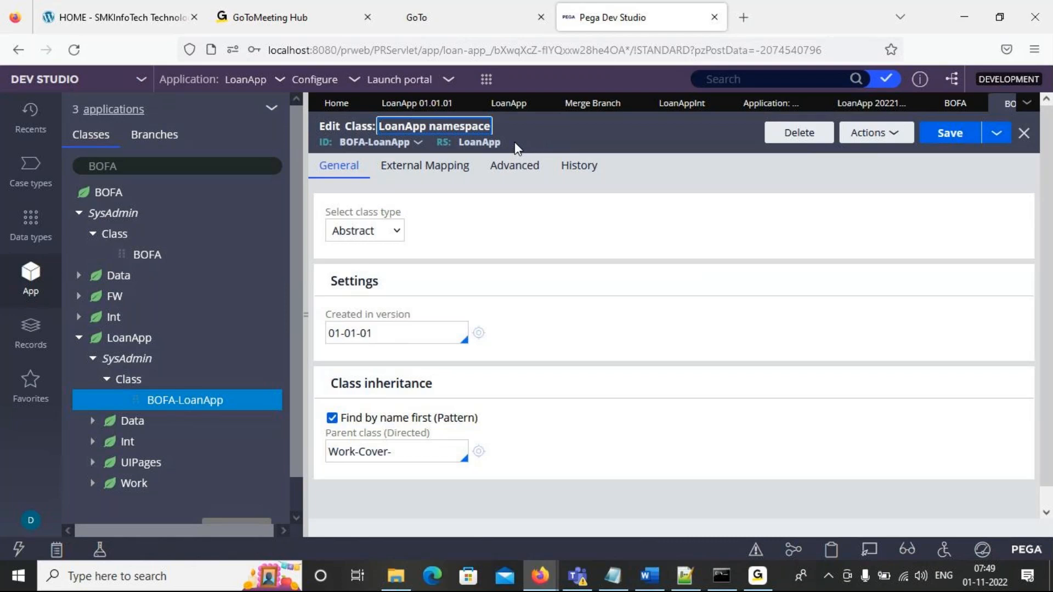
- Switch to the Class Structure notes in Notepad, review the organization and implementation layers, and return to the BOFA-LoanApp class rule in Pega
click(617, 589)
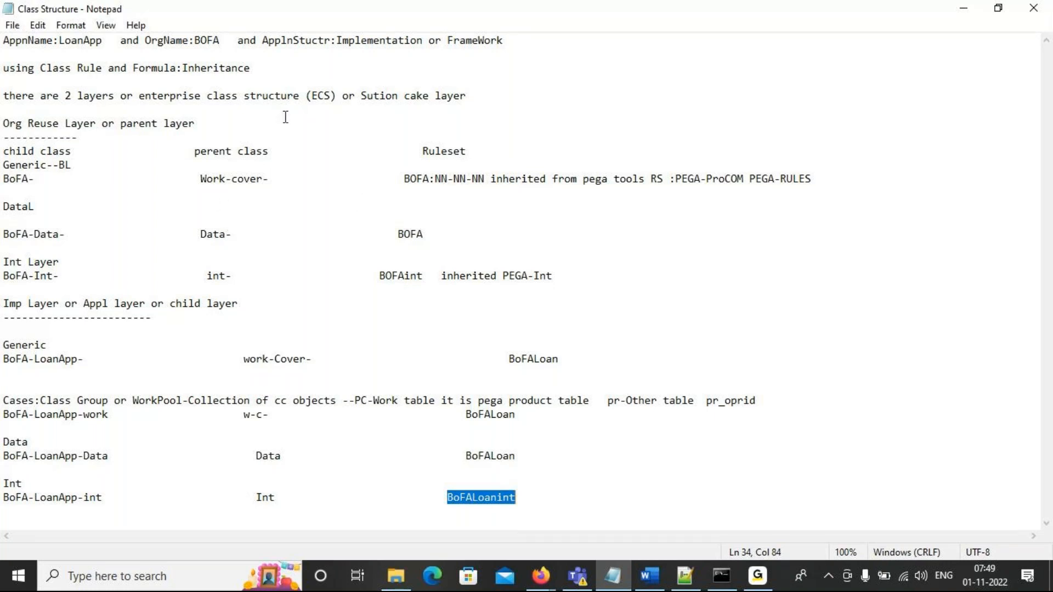
drag(292, 130, 365, 359)
click(365, 340)
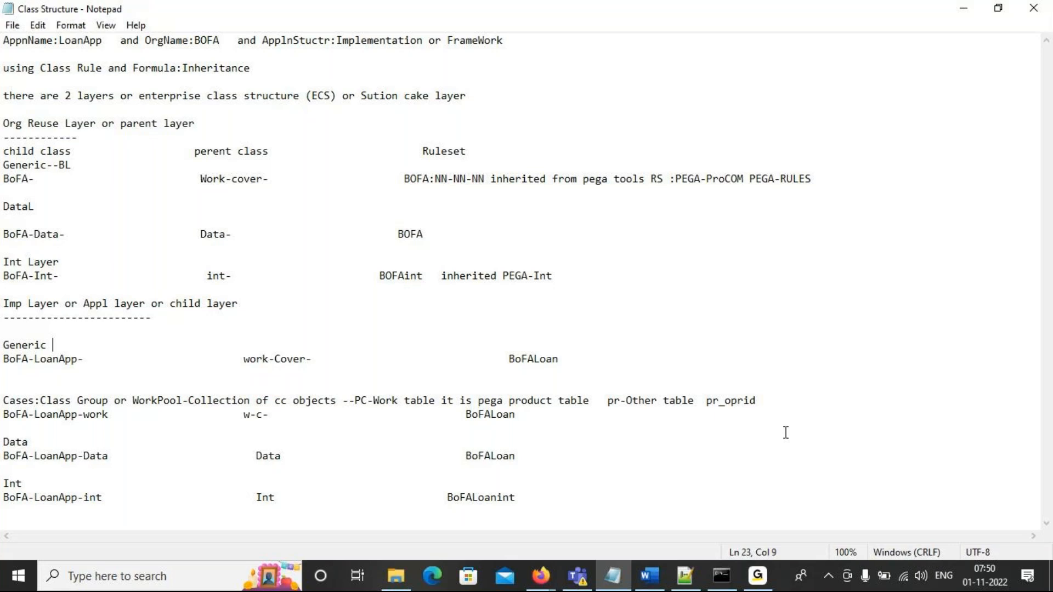
key(alt+Tab)
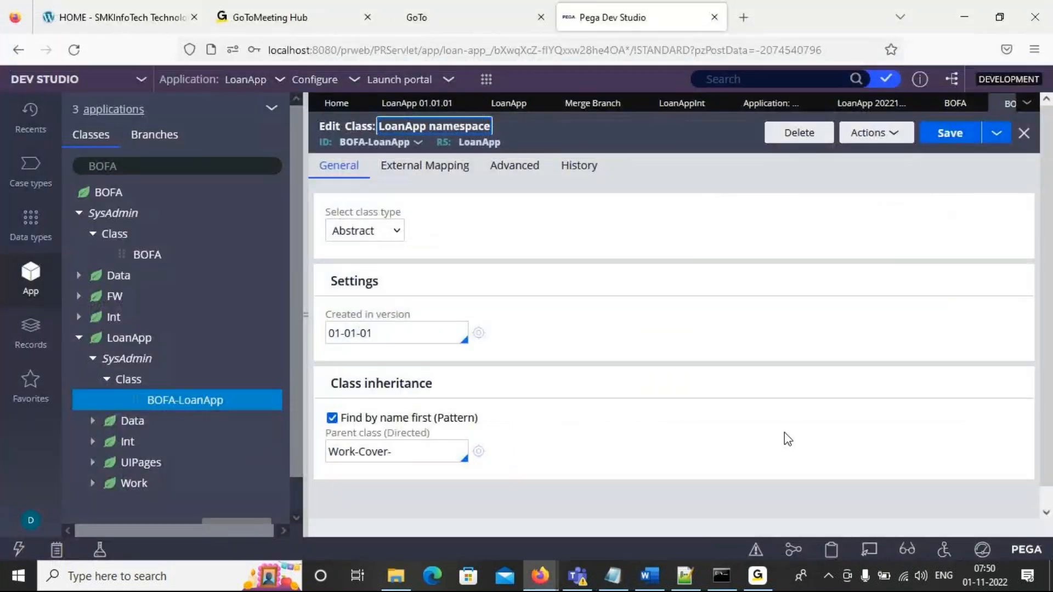
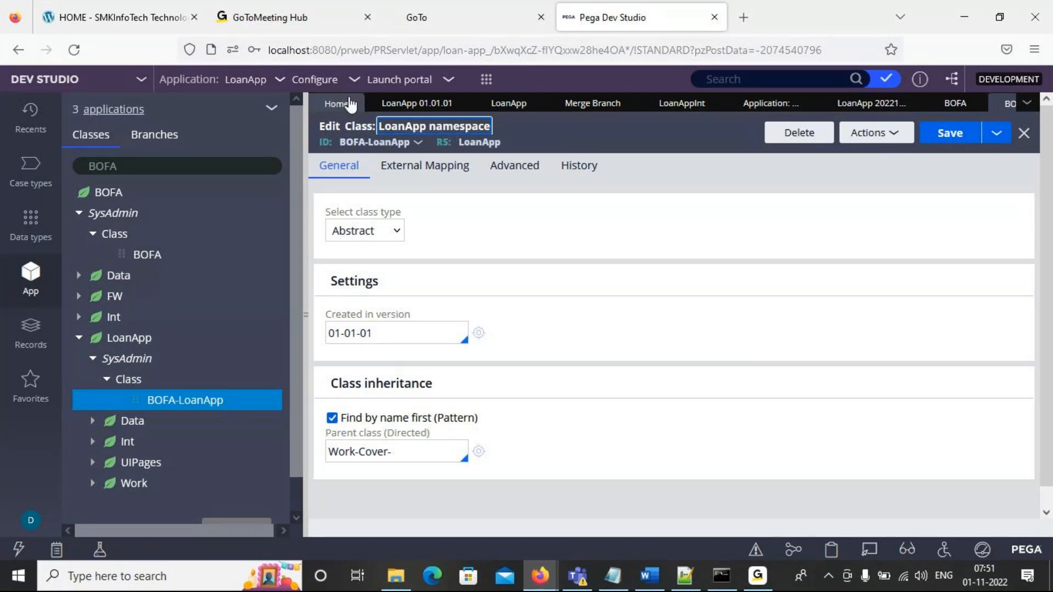
- Return to the LoanApp 01.01.01 application rule and collapse the explorer pane to examine its built-on application, branches and application rulesets
click(433, 104)
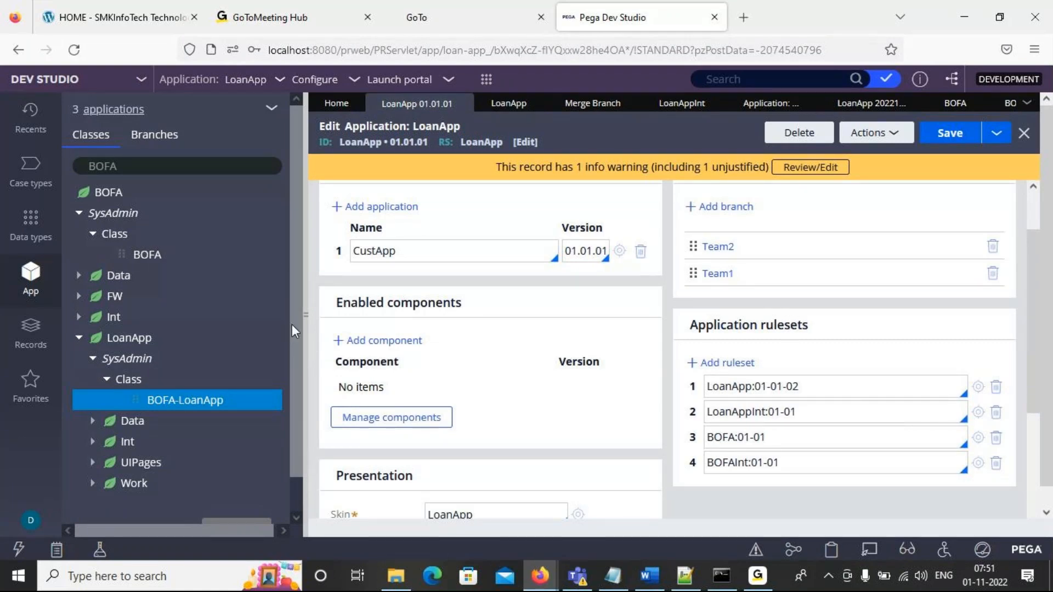
click(303, 316)
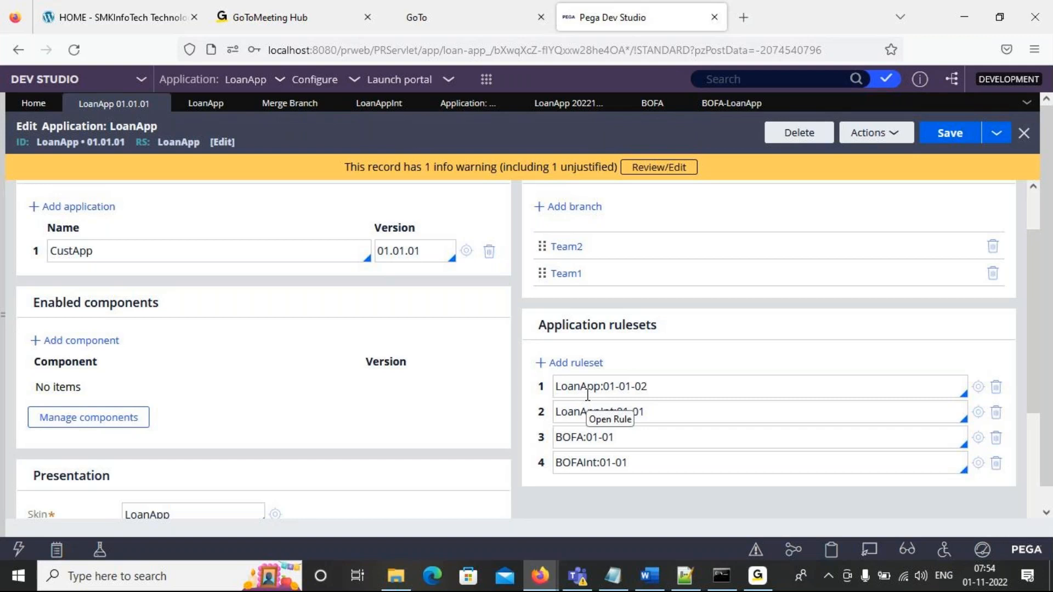
click(759, 576)
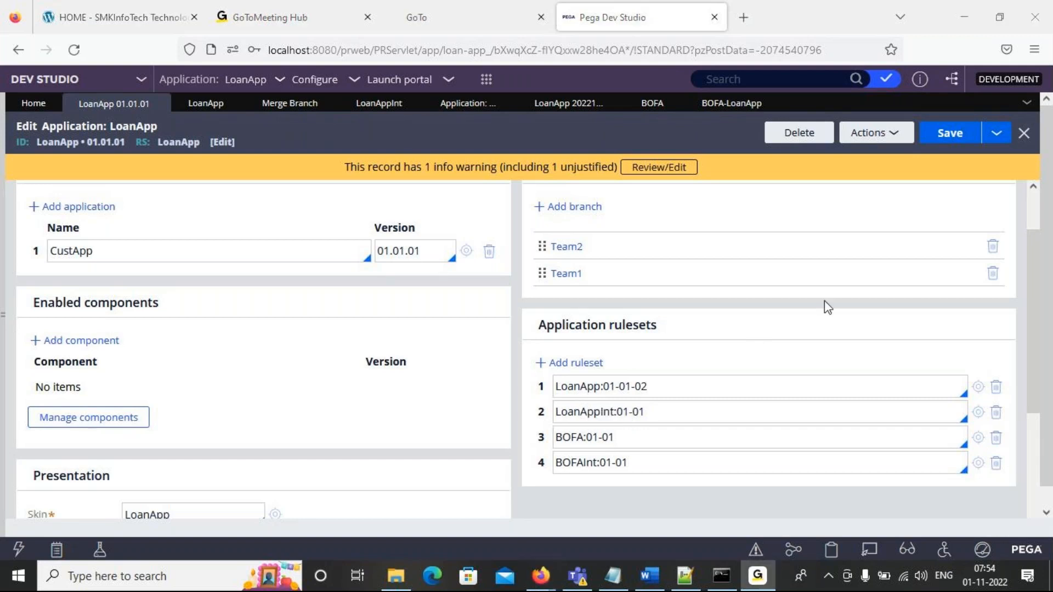
click(965, 203)
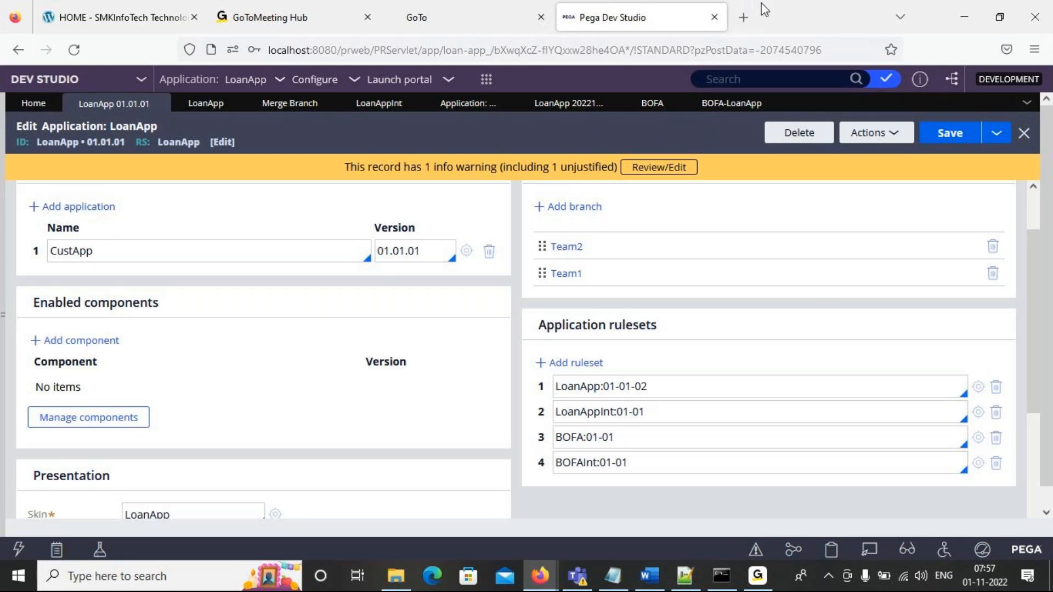
- Close the GoTo session page in the browser and switch to GoToMeeting Hub
click(448, 22)
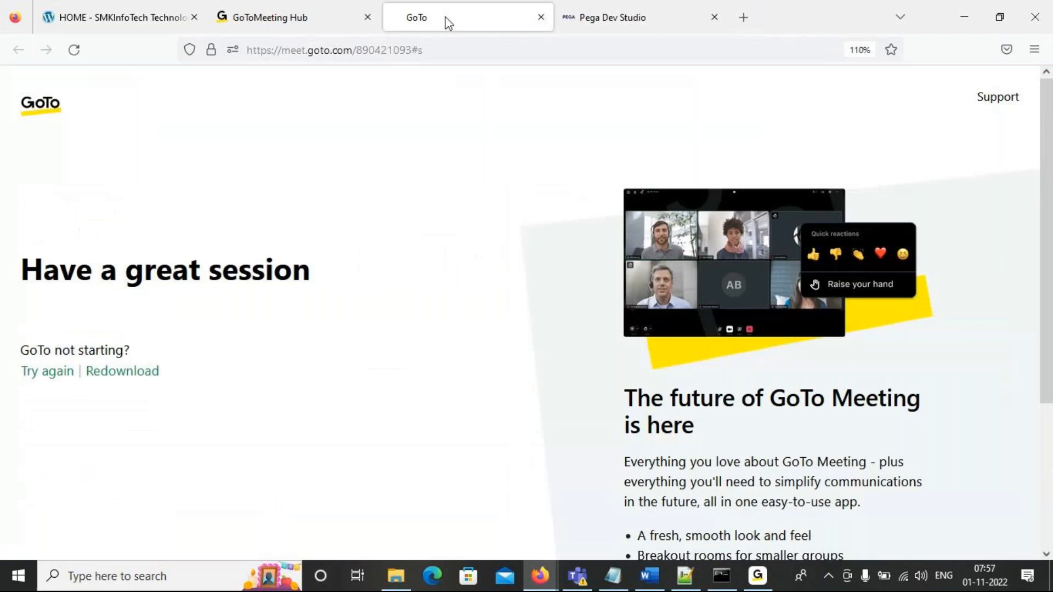
click(540, 19)
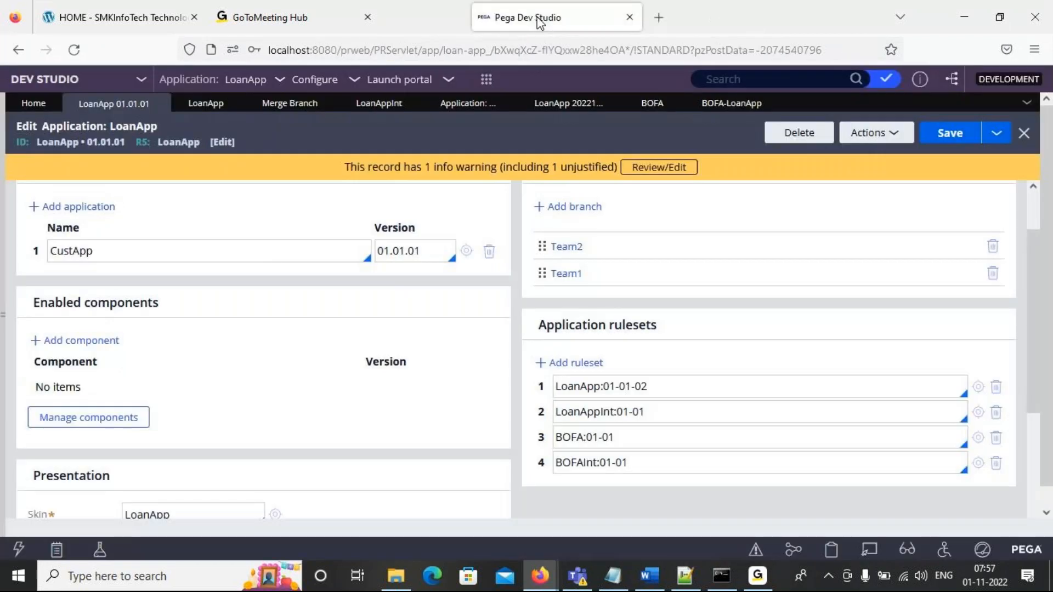
click(289, 11)
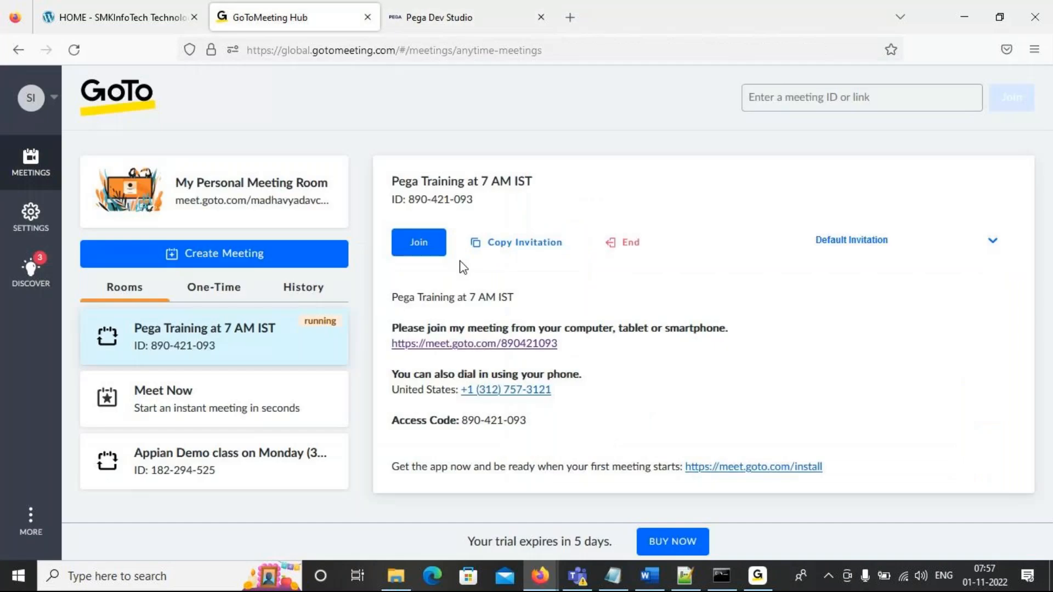